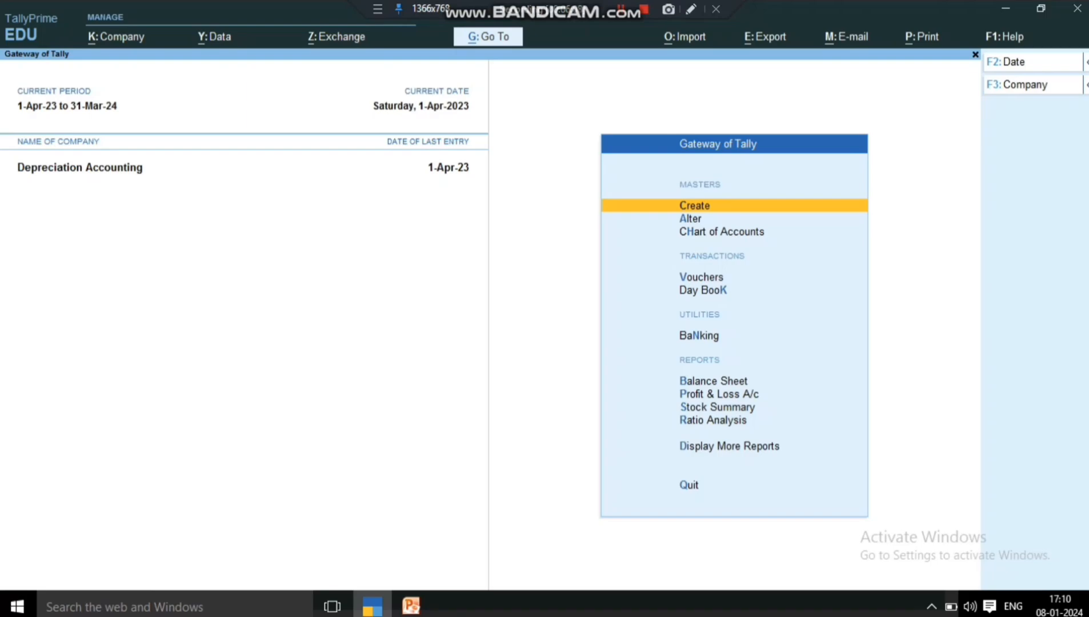
# - Open the Balance Sheet and drill down into the Fixed Assets group summary
pyautogui.press('Down')
pyautogui.press('Down')
pyautogui.press('Down')
pyautogui.press('Down')
pyautogui.press('Down')
pyautogui.press('Down')
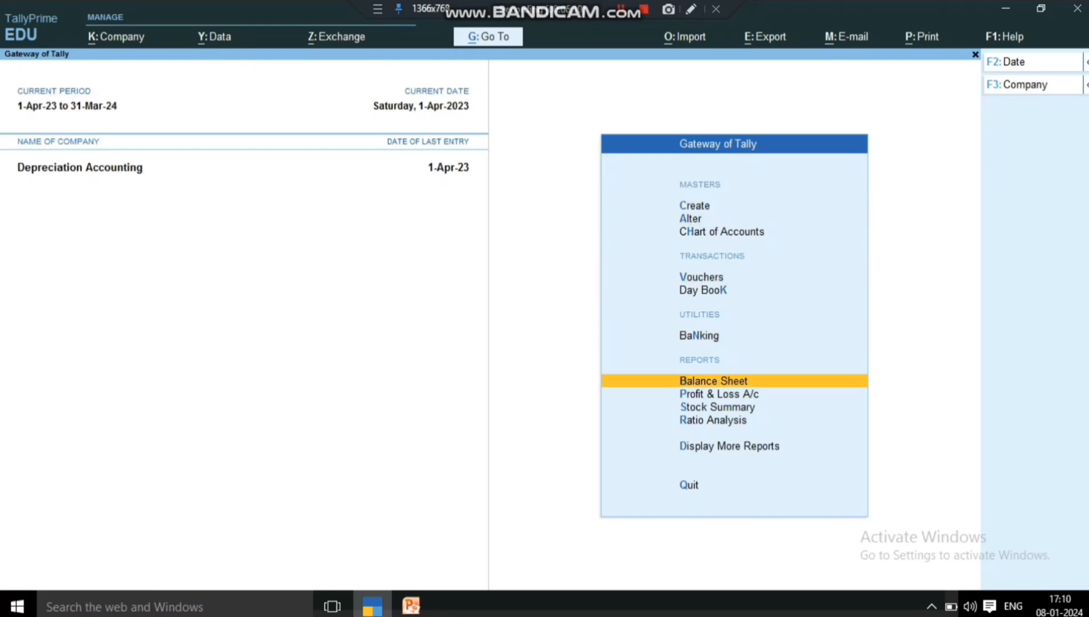
pyautogui.press('Return')
pyautogui.press('Right')
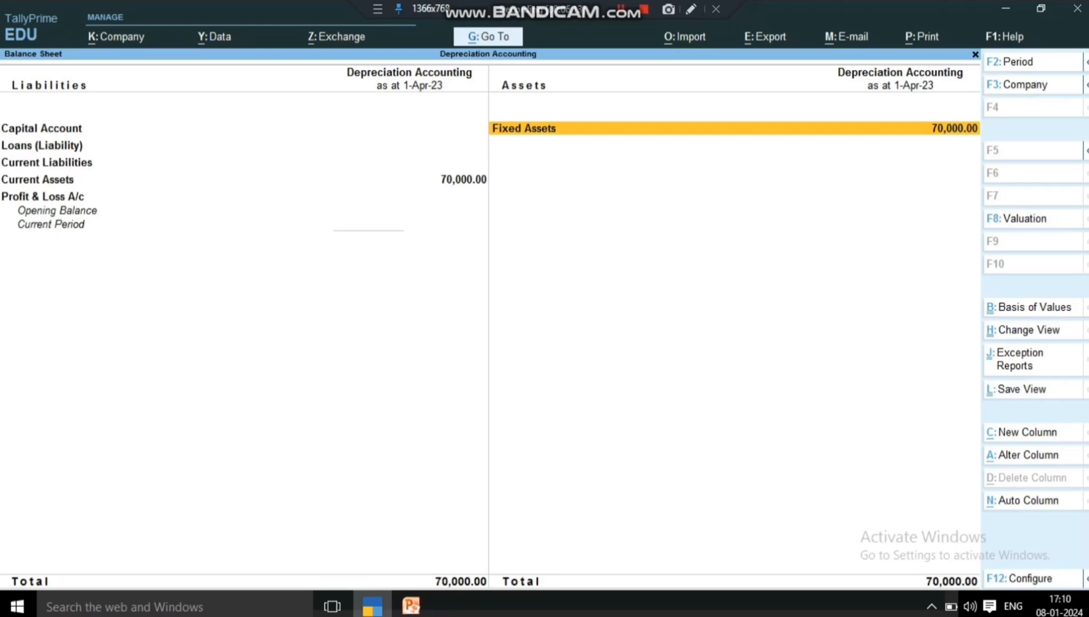
pyautogui.press('Return')
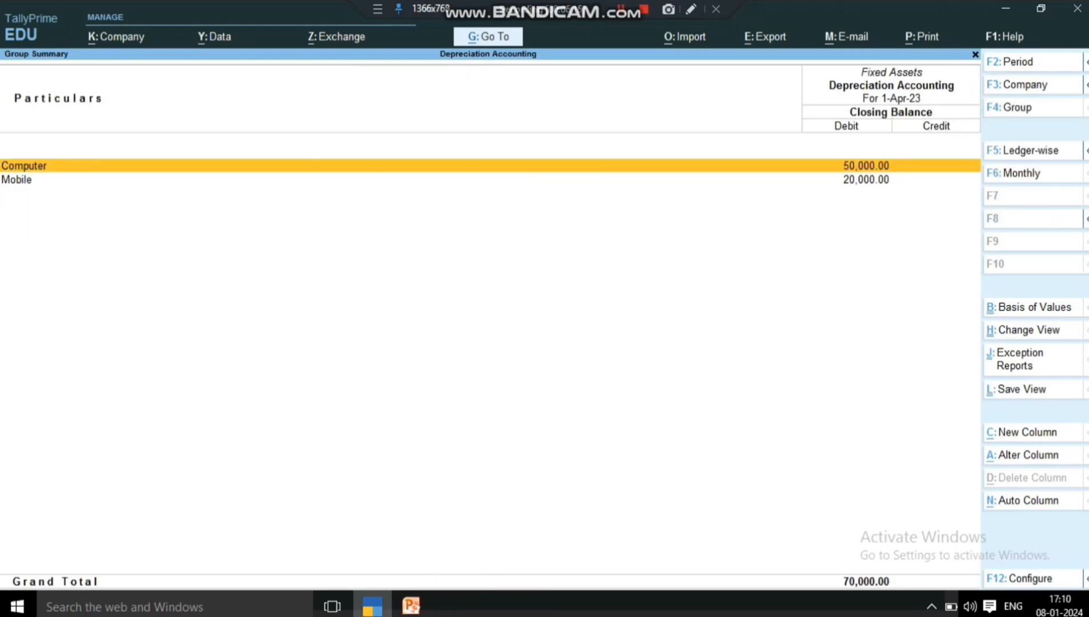
# - View the Computer ledger's monthly summary, check the Mobile entry in Fixed Assets, and leave the reports
pyautogui.press('Return')
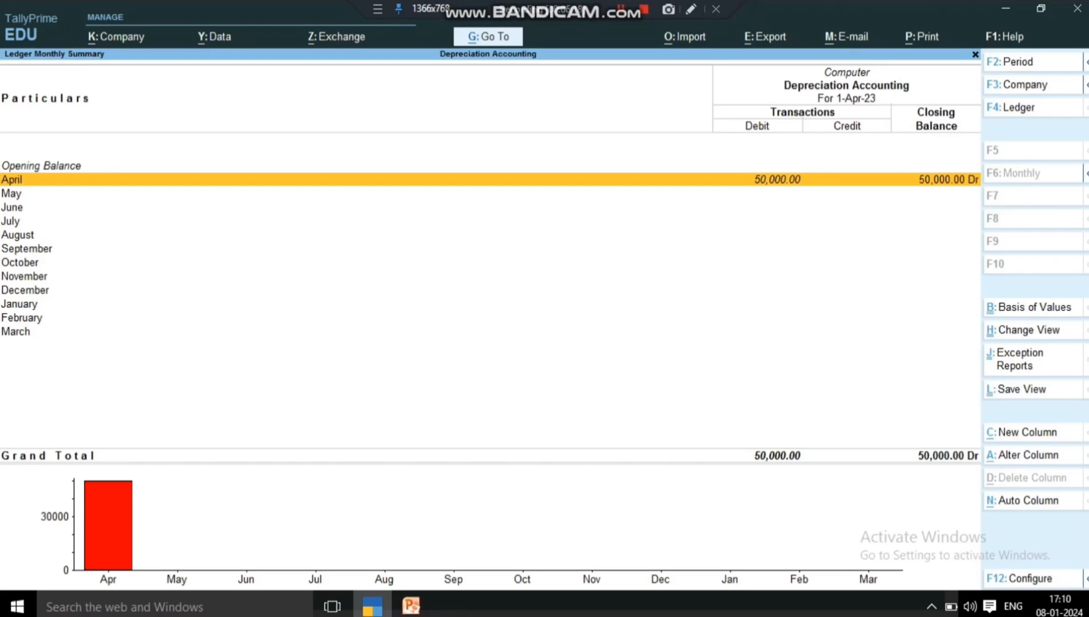
pyautogui.press('Escape')
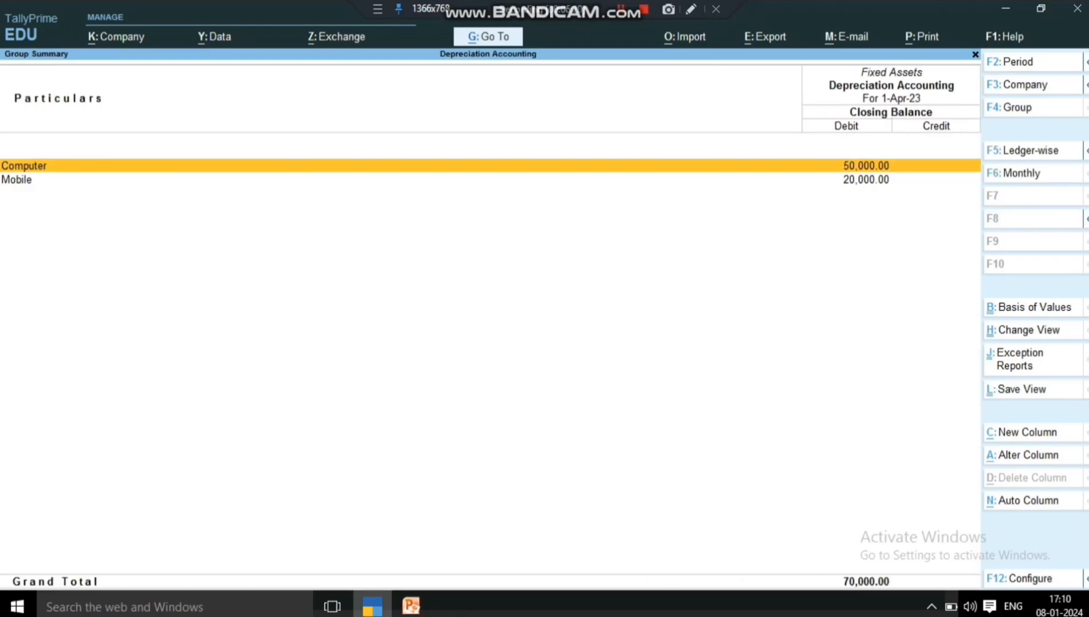
pyautogui.press('Down')
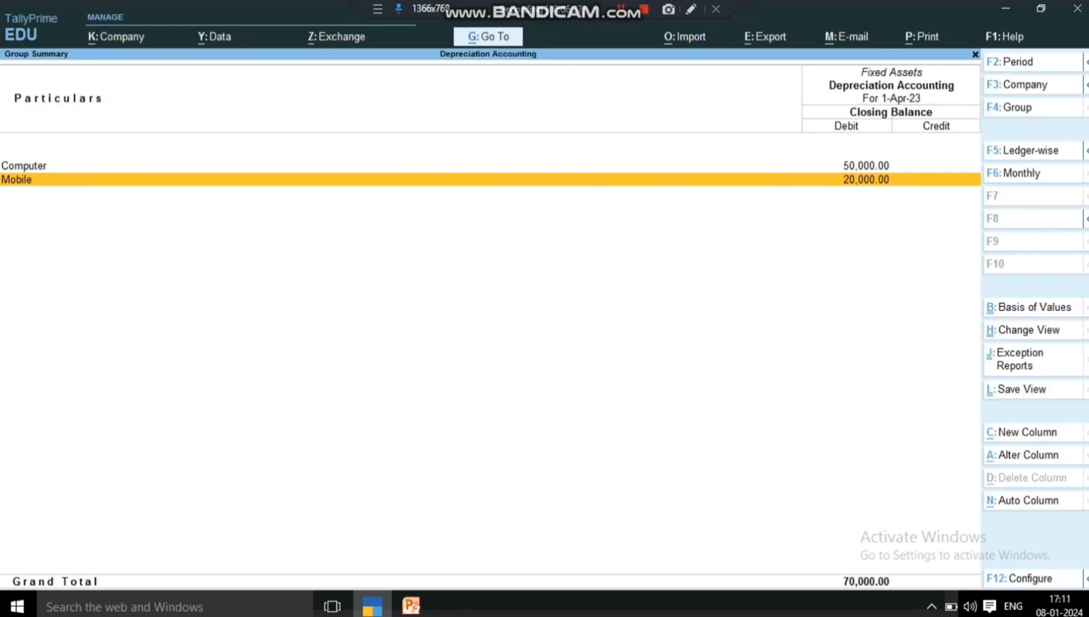
pyautogui.press('Escape')
pyautogui.press('Escape')
pyautogui.press('Escape')
pyautogui.press('Escape')
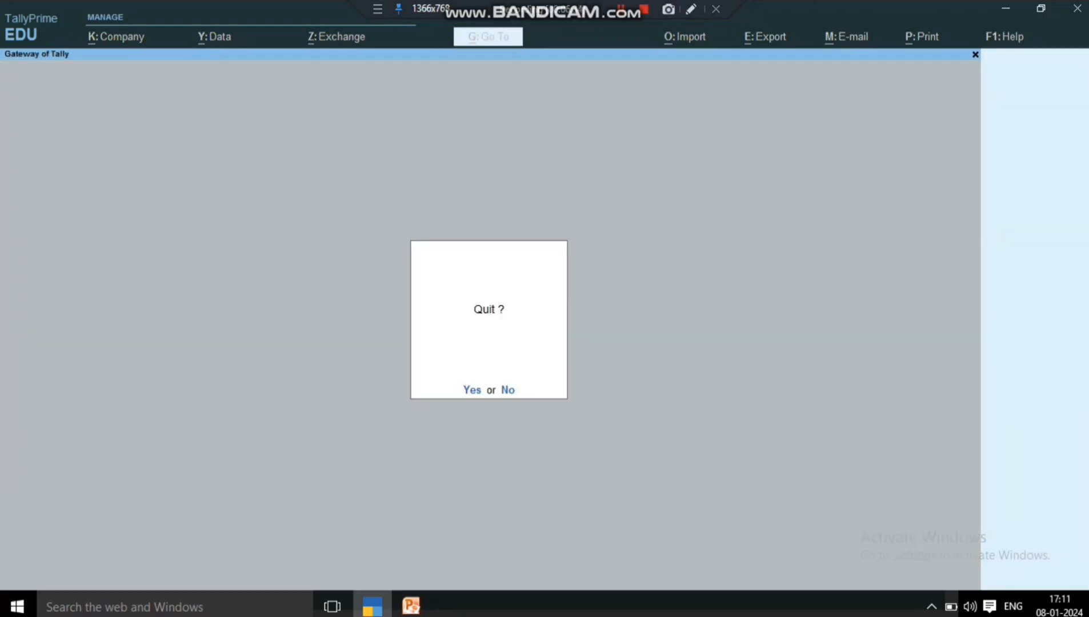
# - Start a new ledger named Bike and place it under the Fixed Assets group
pyautogui.press('Return')
pyautogui.press('Down')
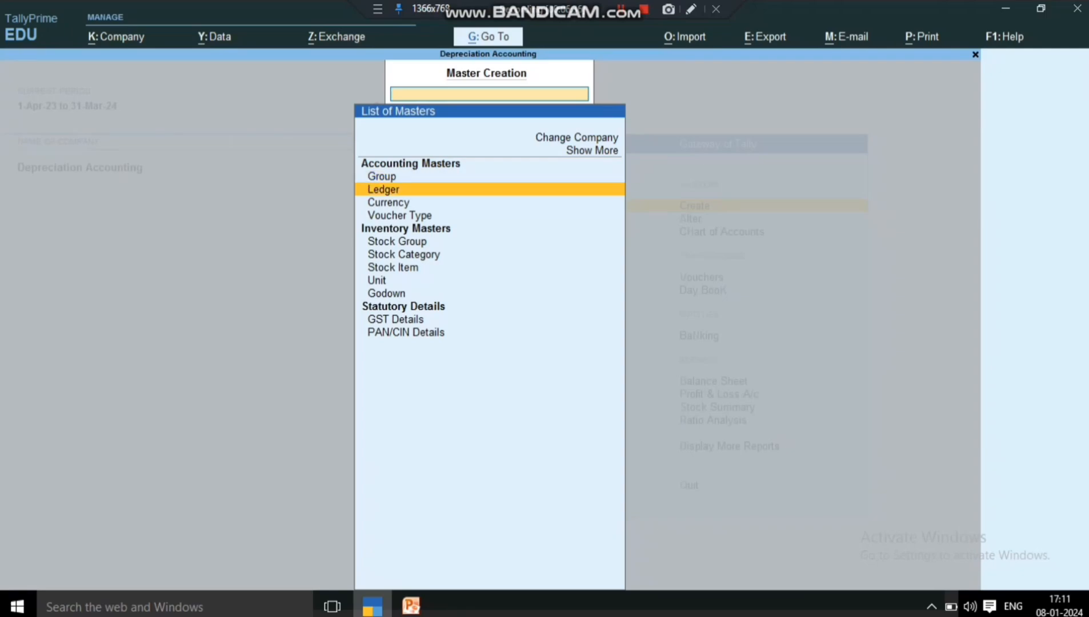
pyautogui.press('Return')
pyautogui.write('B')
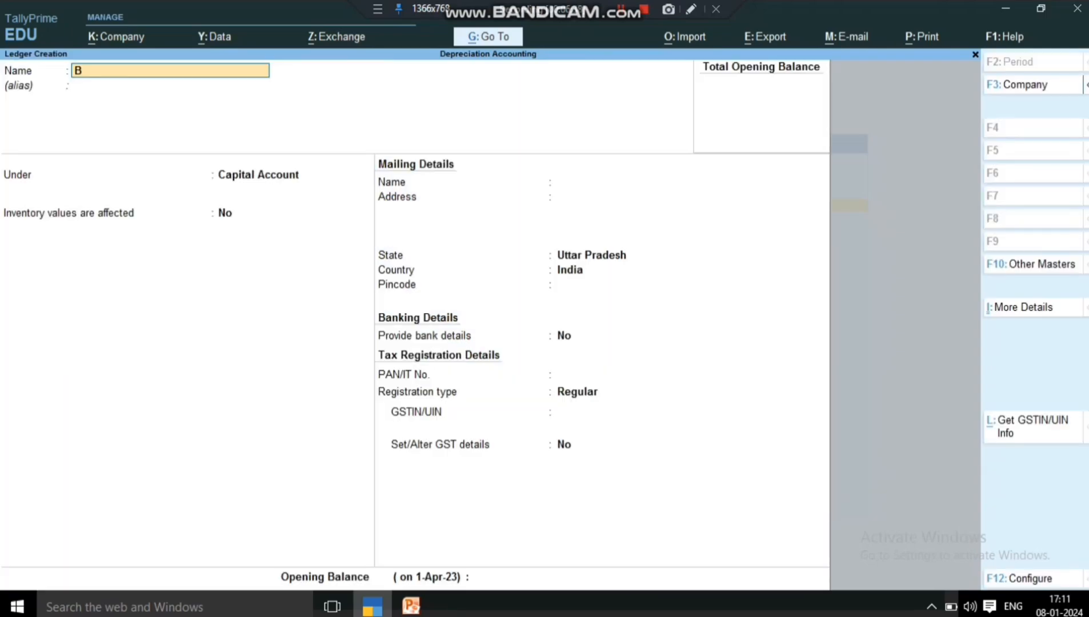
pyautogui.write('ike')
pyautogui.press('Return')
pyautogui.press('Return')
pyautogui.write('F')
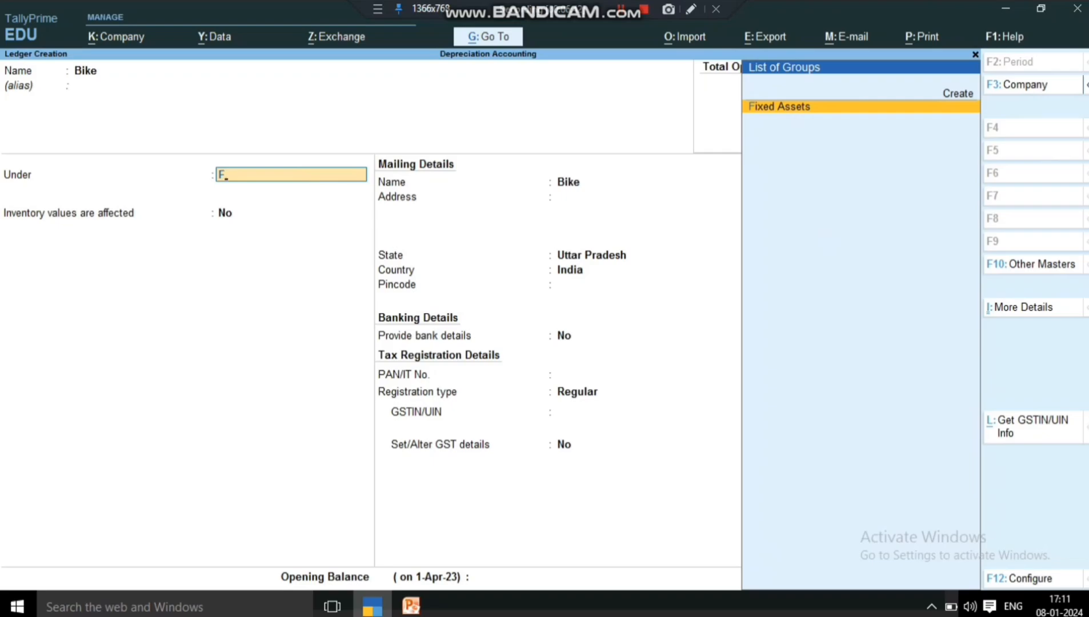
pyautogui.press('Return')
pyautogui.press('Return')
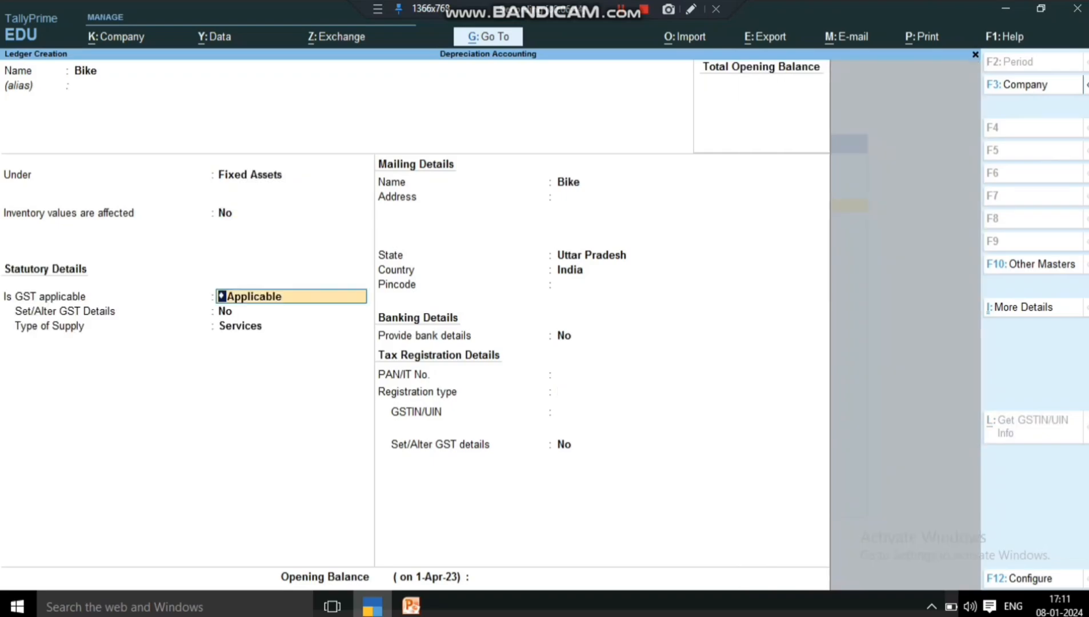
# - Keep GST applicable for the Bike ledger, enable its GST details and set the nature of transaction to Purchase Taxable
pyautogui.press('Return')
pyautogui.press('y')
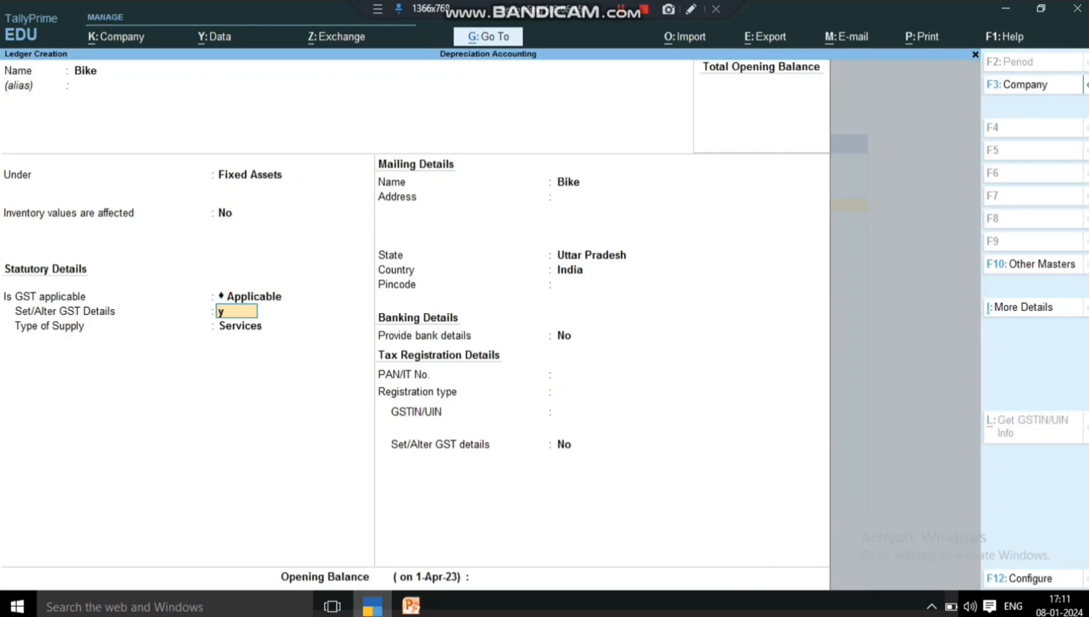
pyautogui.press('Return')
pyautogui.press('Return')
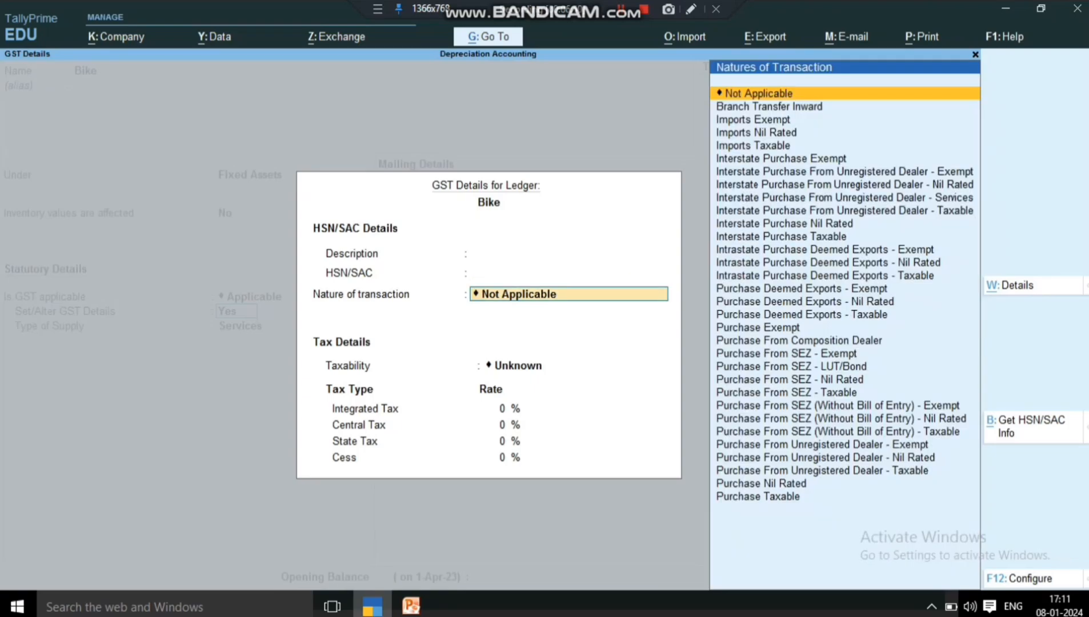
pyautogui.write('P')
pyautogui.press('Down')
pyautogui.press('Down')
pyautogui.press('Down')
pyautogui.press('Down')
pyautogui.press('Down')
pyautogui.press('Down')
pyautogui.press('Down')
pyautogui.press('Down')
pyautogui.press('Down')
pyautogui.press('Down')
pyautogui.press('Down')
pyautogui.press('Down')
pyautogui.press('Down')
pyautogui.press('Down')
pyautogui.press('Down')
pyautogui.press('Down')
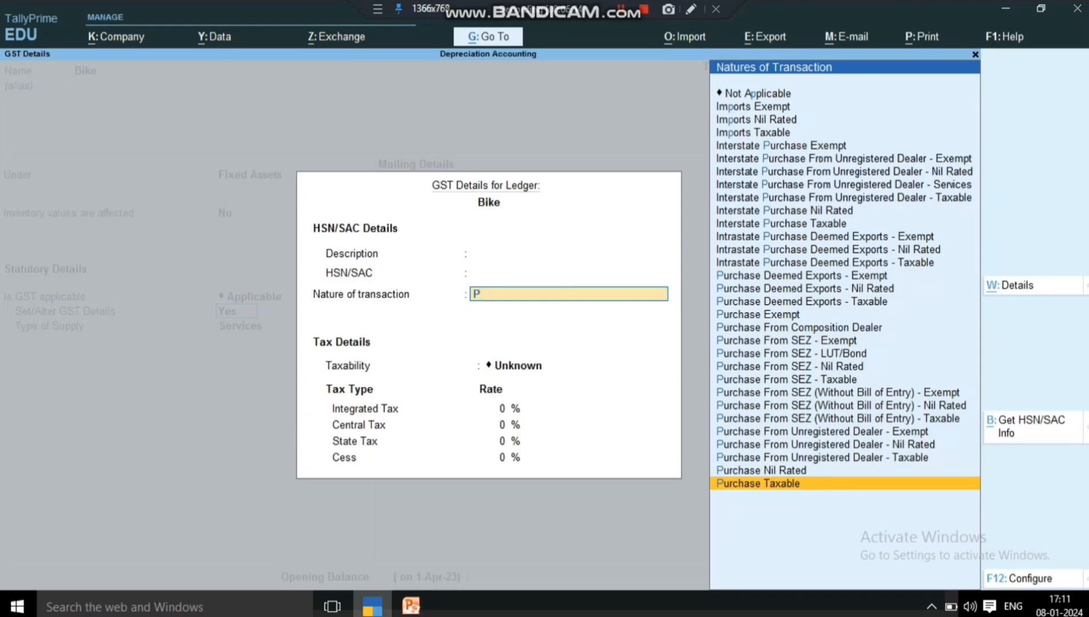
pyautogui.press('Return')
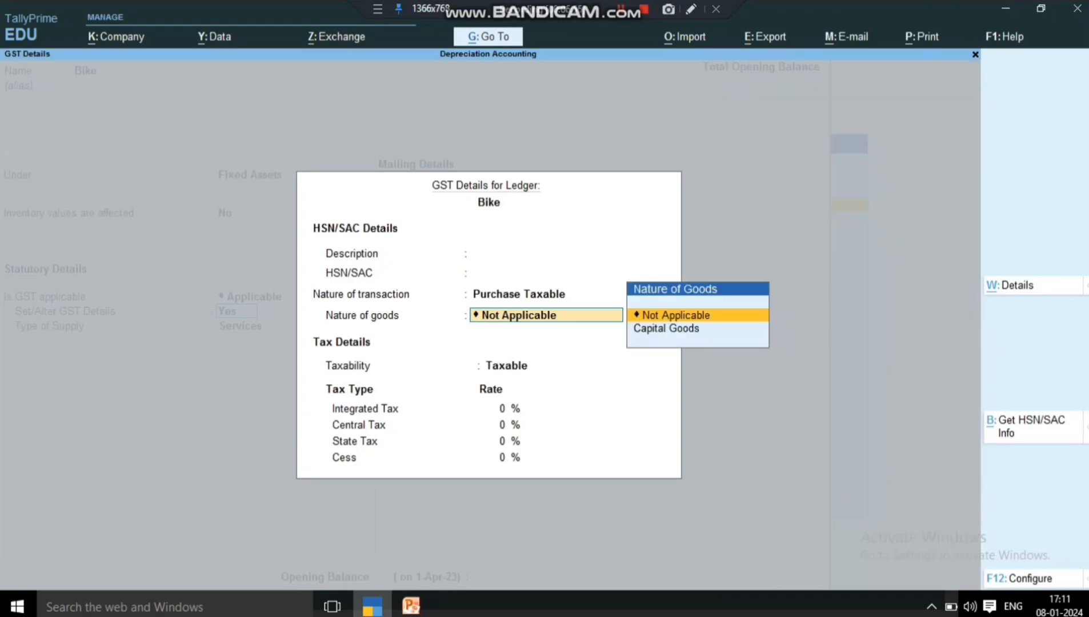
# - Leave the nature of goods as Not Applicable and set Bike's integrated tax rate to 18%
pyautogui.press('Down')
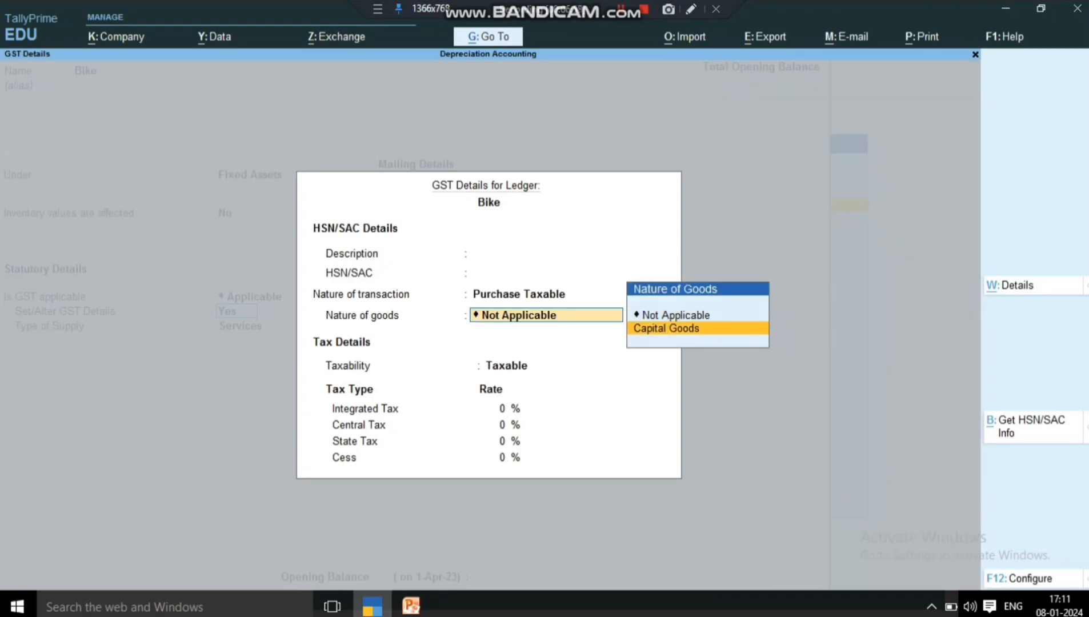
pyautogui.press('Up')
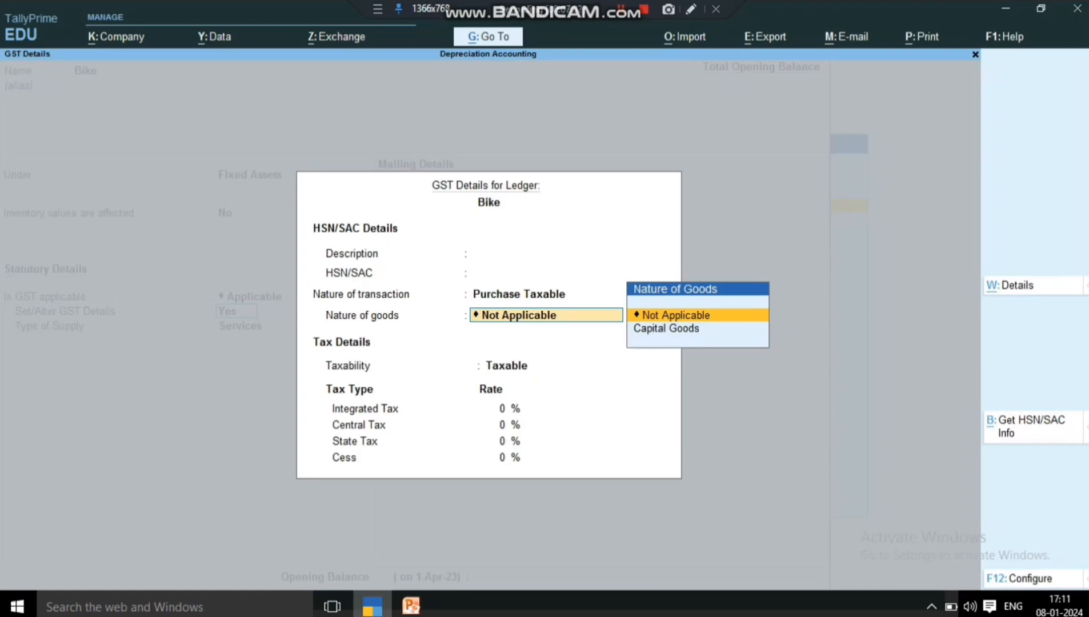
pyautogui.press('Return')
pyautogui.write('1')
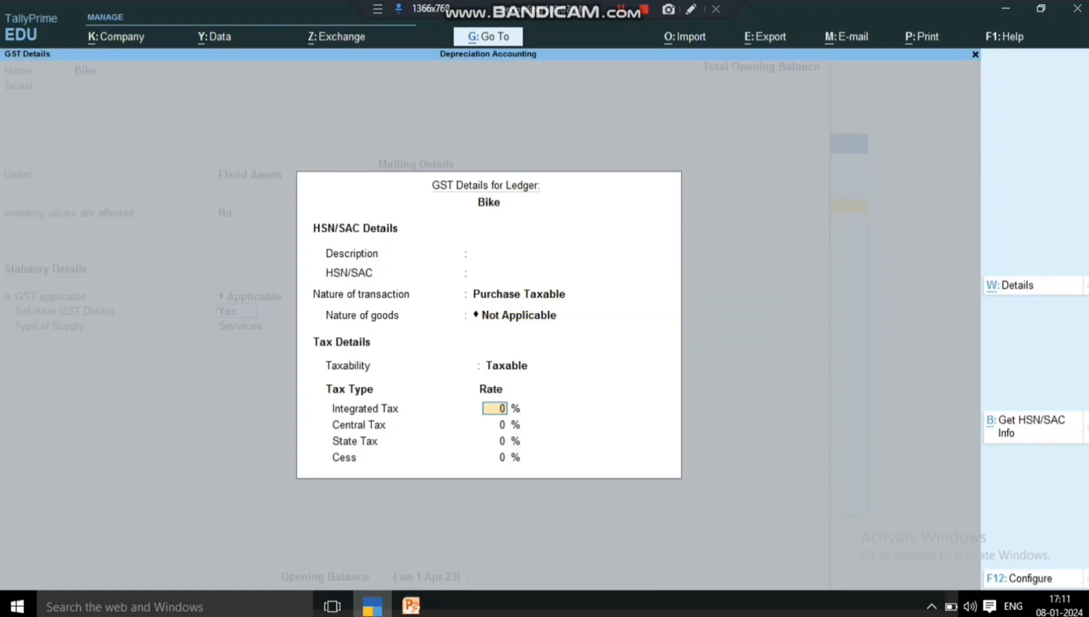
pyautogui.write('8')
pyautogui.press('Return')
pyautogui.press('Return')
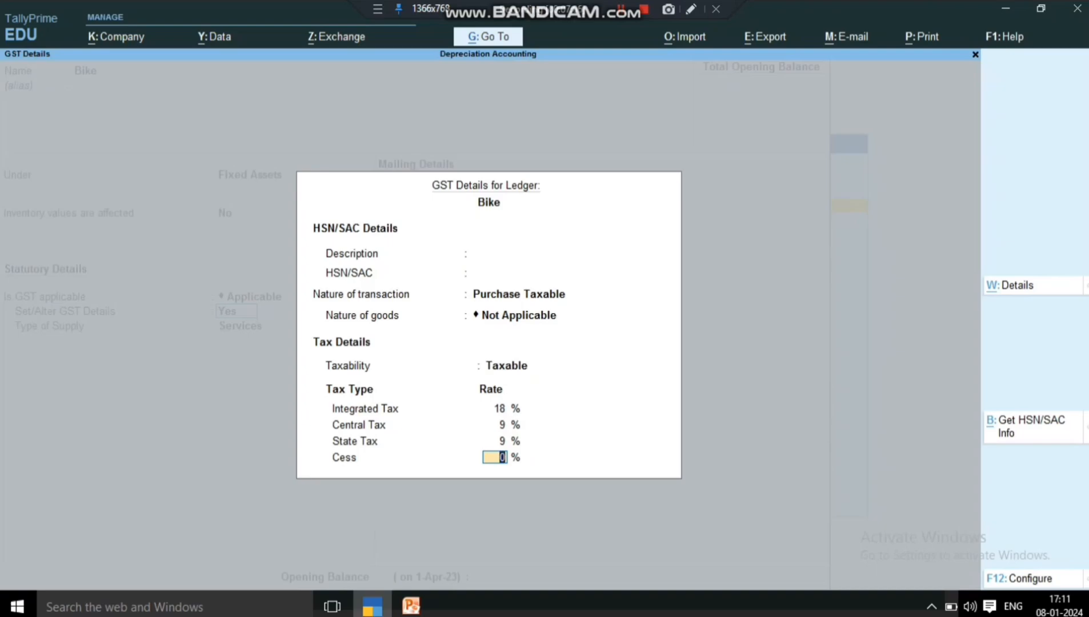
pyautogui.press('Return')
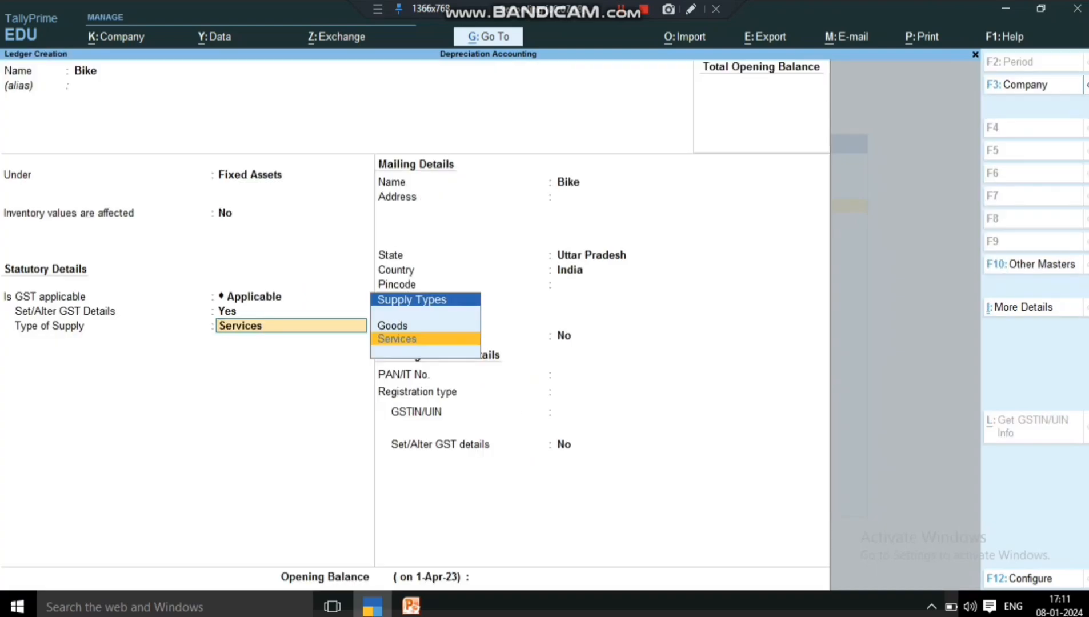
# - Set the Bike ledger's type of supply to Goods, save it, and return to the Gateway of Tally
pyautogui.press('Up')
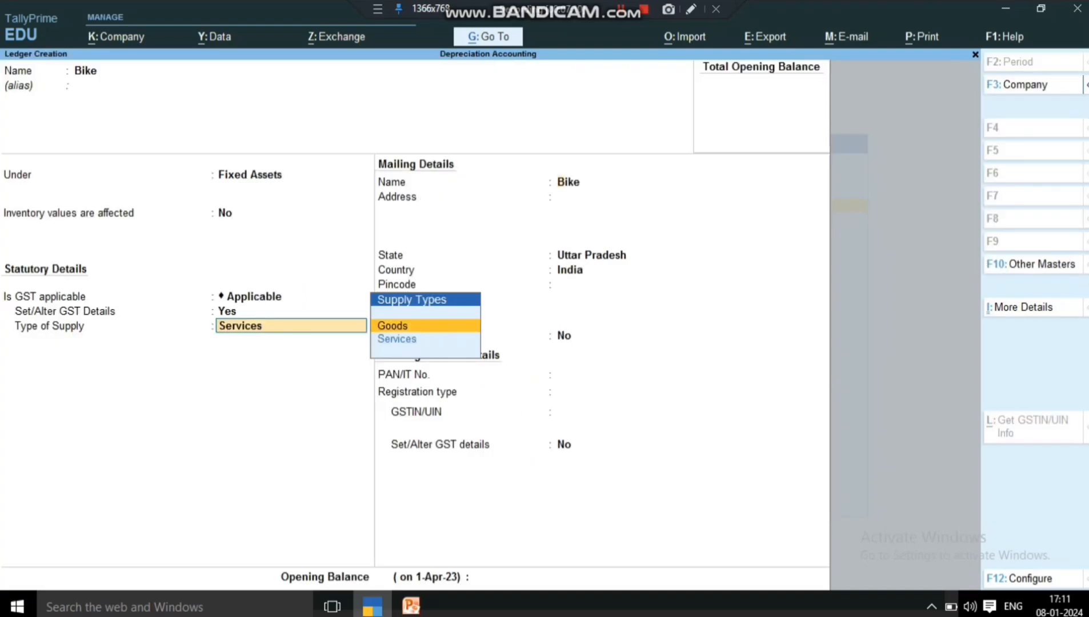
pyautogui.press('Return')
pyautogui.press('Return')
pyautogui.press('Return')
pyautogui.press('Return')
pyautogui.press('ctrl')
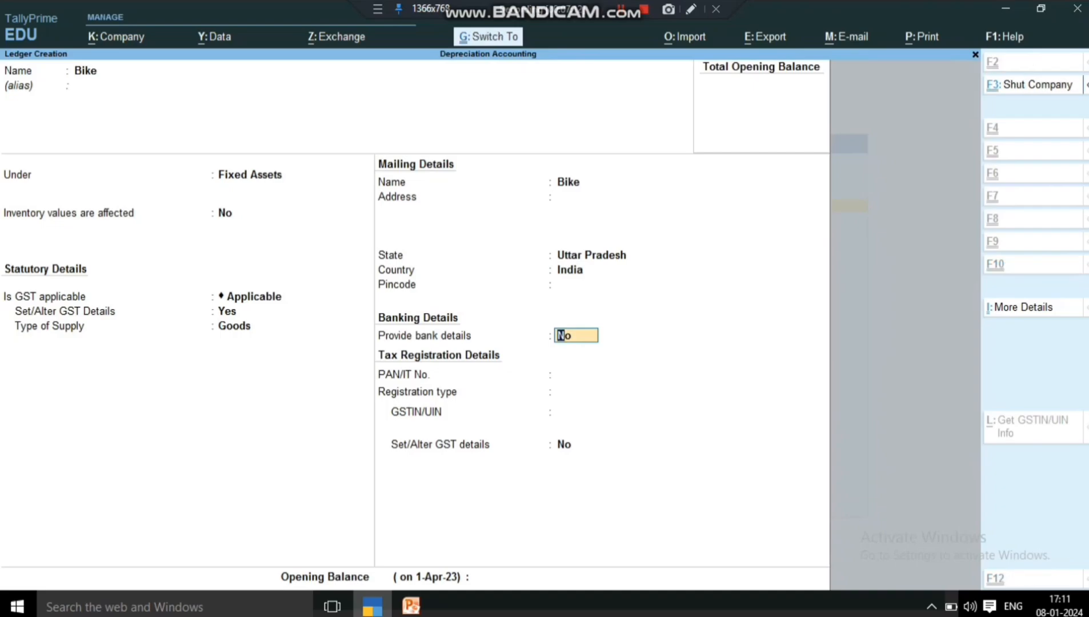
pyautogui.hotkey('ctrl', 'a')
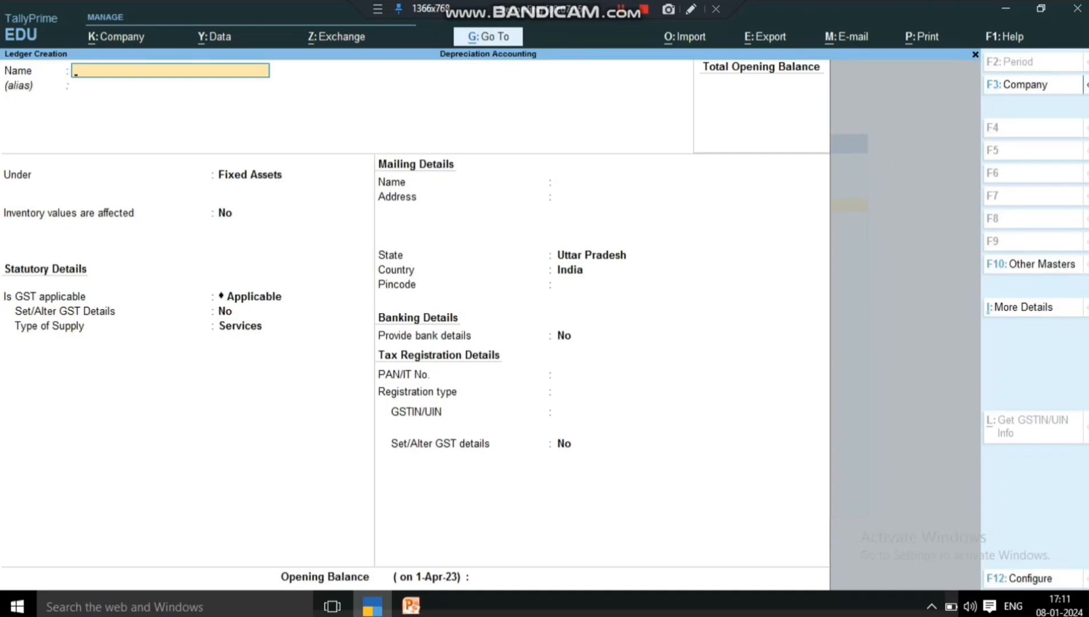
pyautogui.press('Escape')
pyautogui.press('y')
pyautogui.press('Escape')
pyautogui.press('Escape')
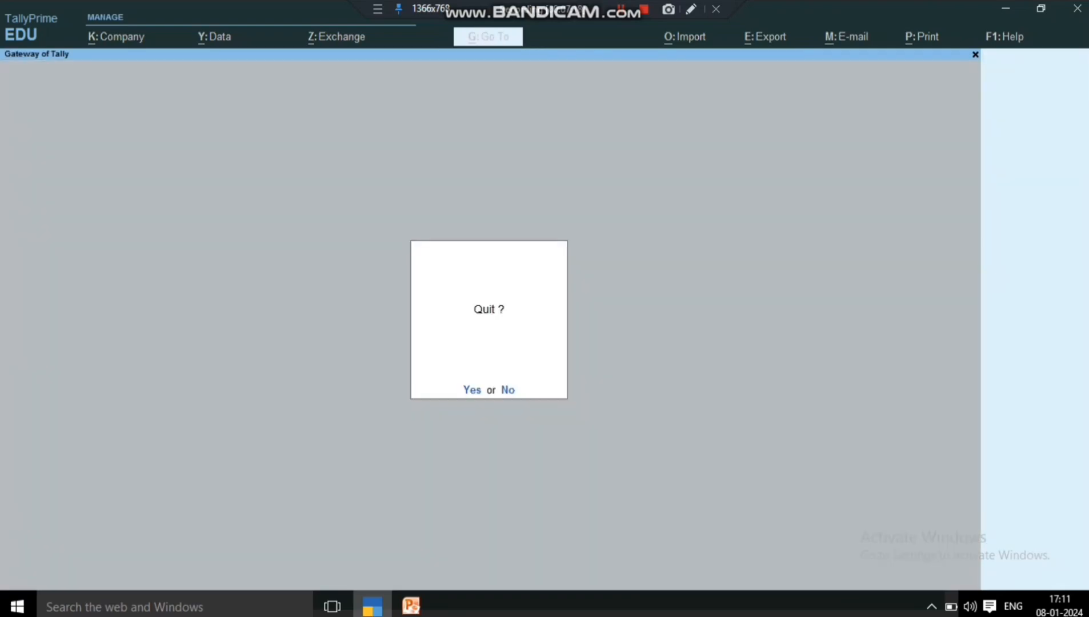
pyautogui.press('n')
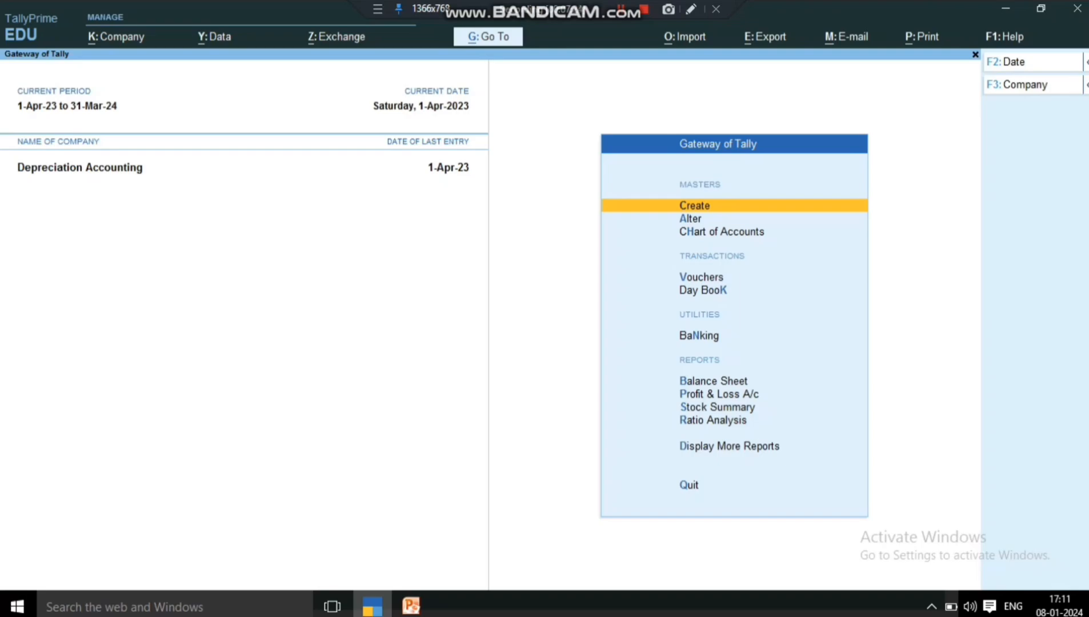
# - Open the company features and check the Goods and Services Tax (GST) setting under Taxation
pyautogui.press('F11')
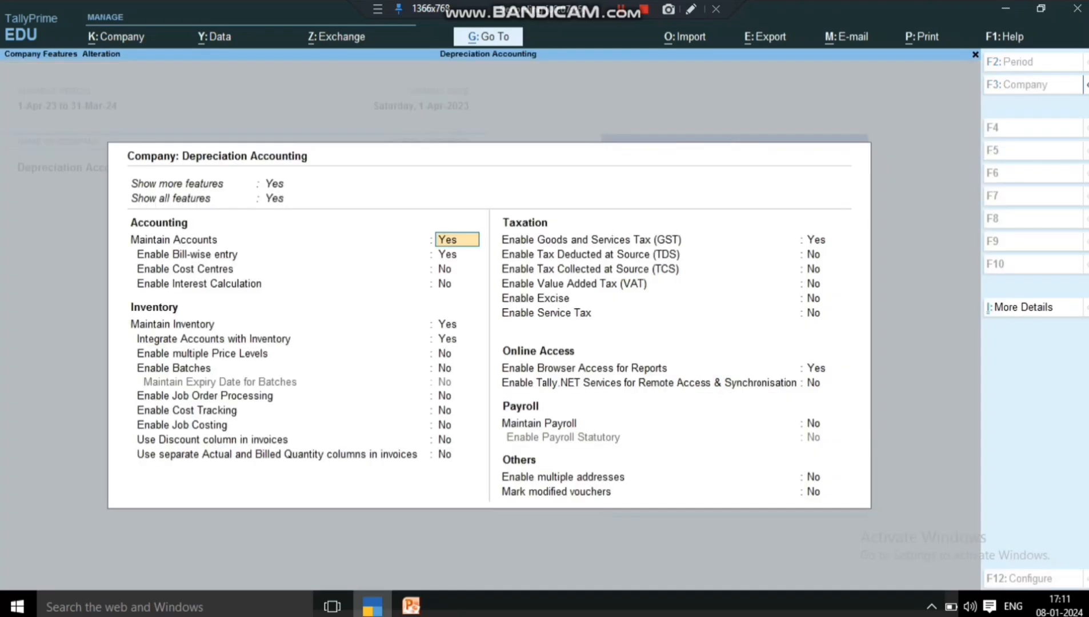
pyautogui.press('Down')
pyautogui.press('Down')
pyautogui.press('Down')
pyautogui.press('Down')
pyautogui.press('Down')
pyautogui.press('Down')
pyautogui.press('Down')
pyautogui.press('Down')
pyautogui.press('Down')
pyautogui.press('Down')
pyautogui.press('Down')
pyautogui.press('Down')
pyautogui.press('Down')
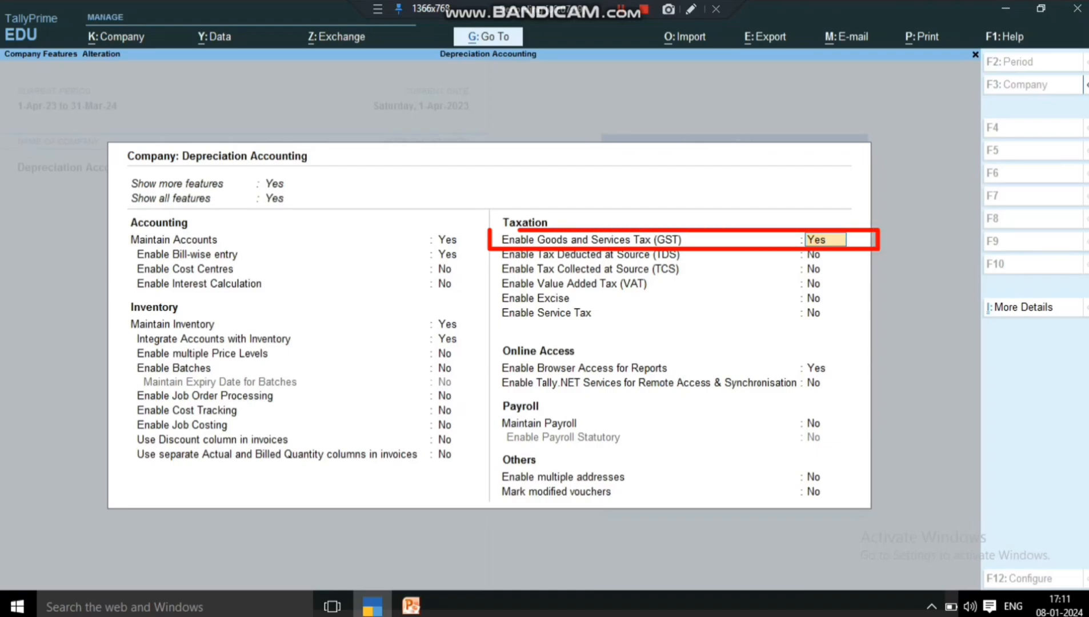
# - Review the company's GST registration details, including state and registration type, keeping the existing entries
pyautogui.press('Return')
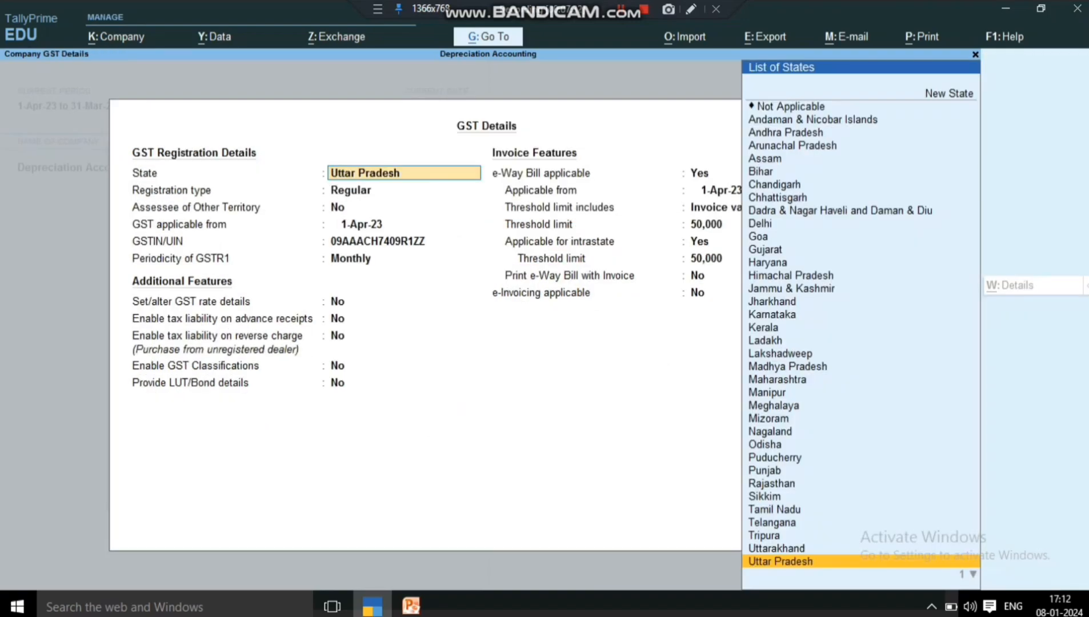
pyautogui.press('Return')
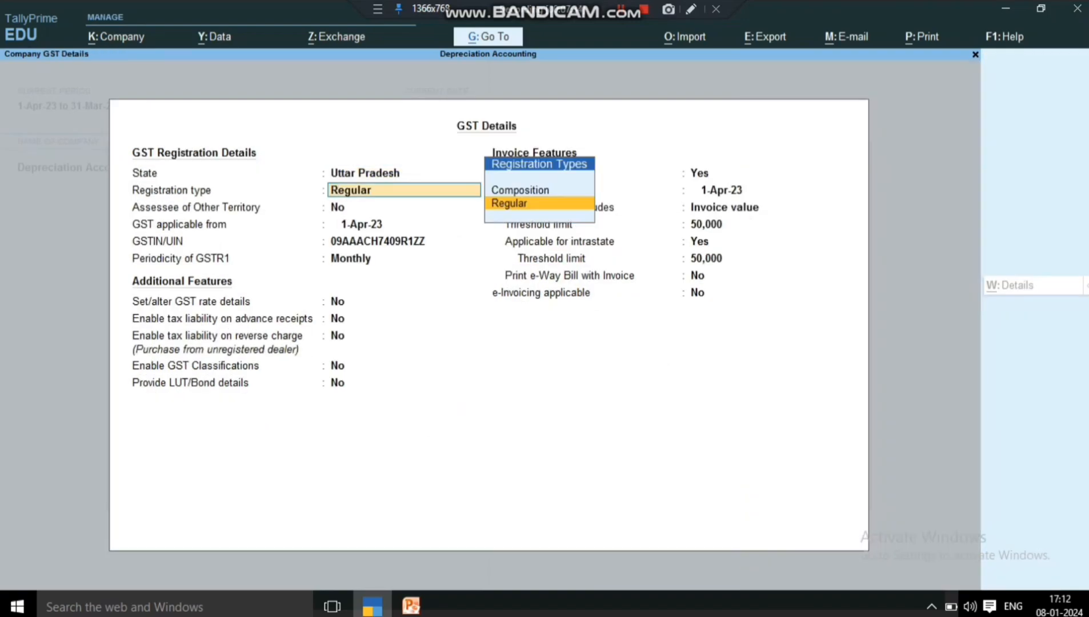
pyautogui.press('Return')
pyautogui.press('Return')
pyautogui.press('Return')
pyautogui.press('Return')
pyautogui.press('Return')
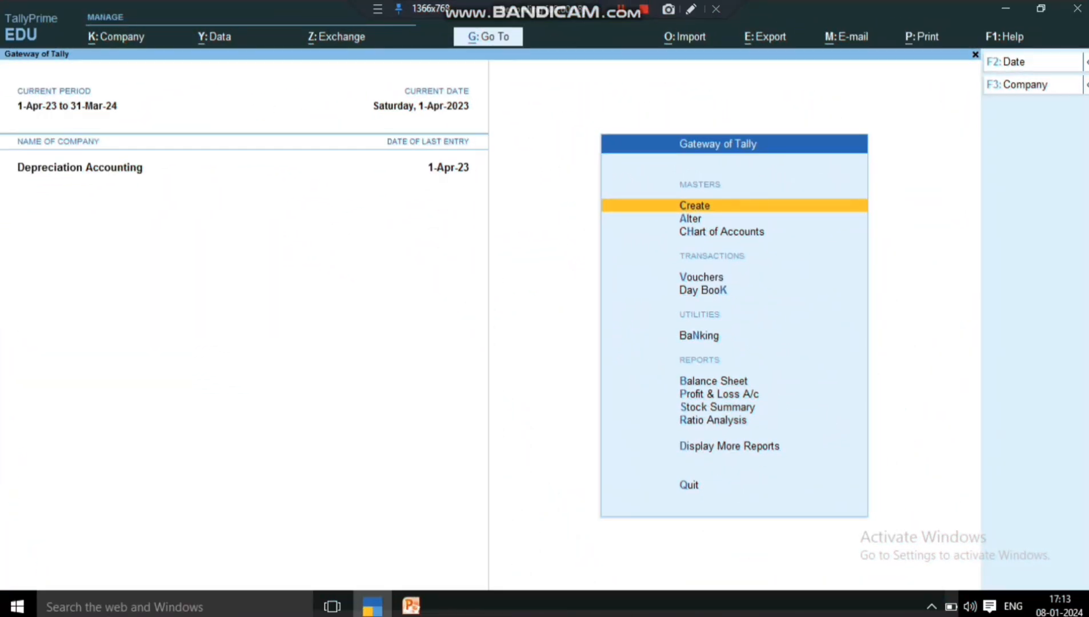
# - Start a Purchase voucher and change its voucher mode to As Voucher
pyautogui.press('Down')
pyautogui.press('Down')
pyautogui.press('Down')
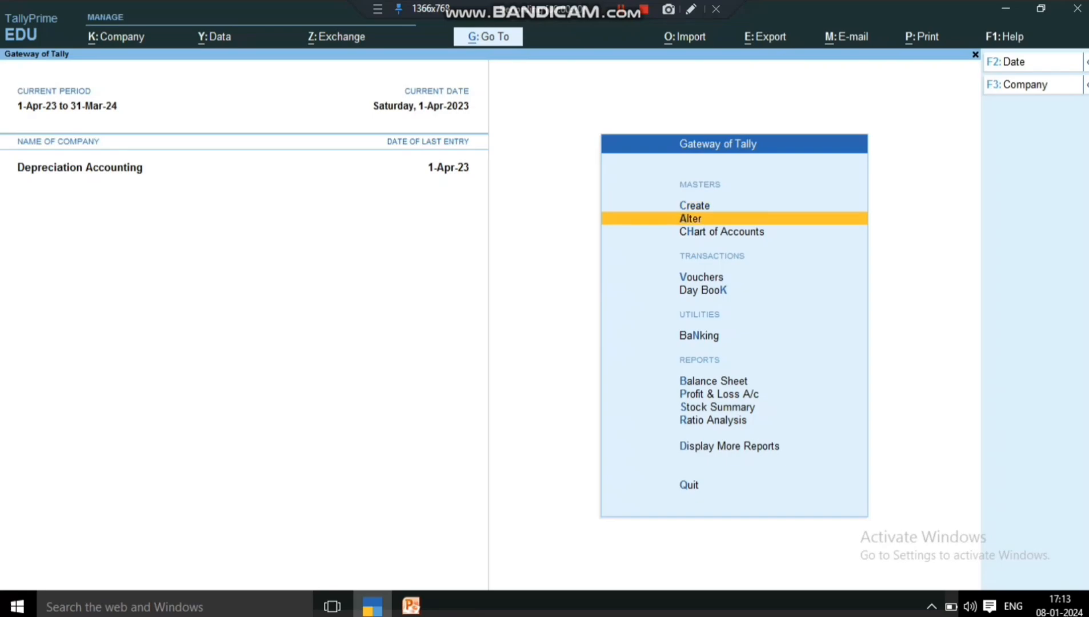
pyautogui.press('Return')
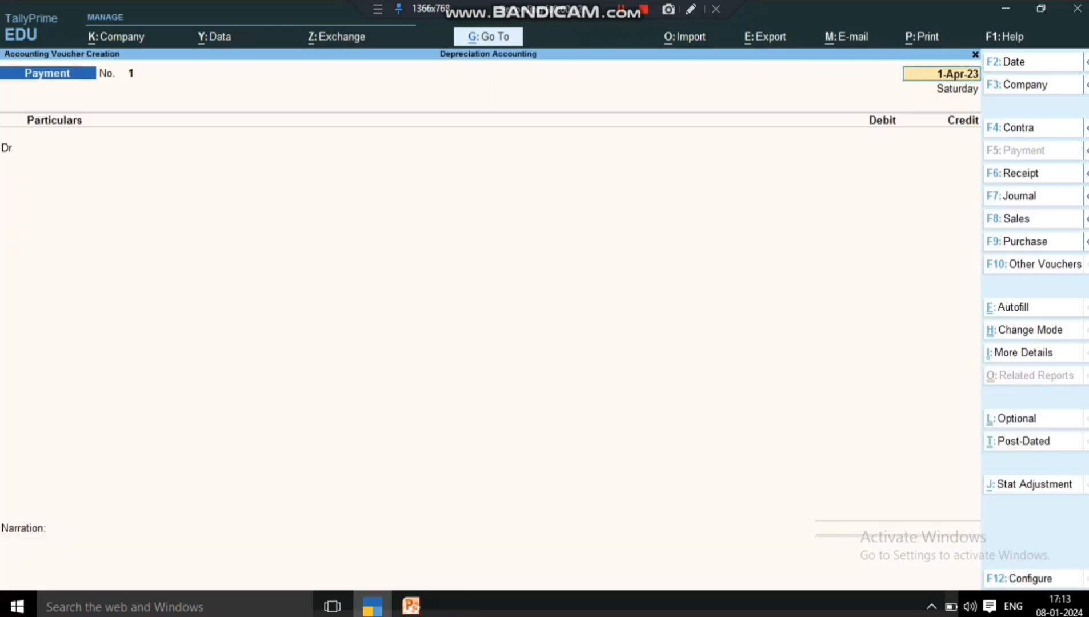
pyautogui.press('F9')
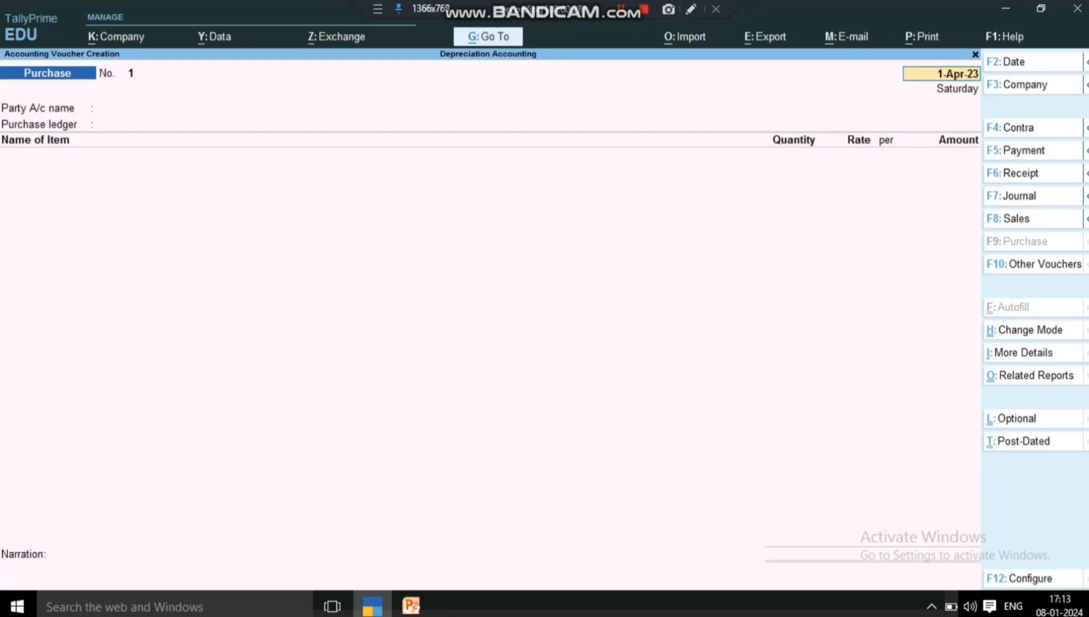
pyautogui.hotkey('ctrl', 'h')
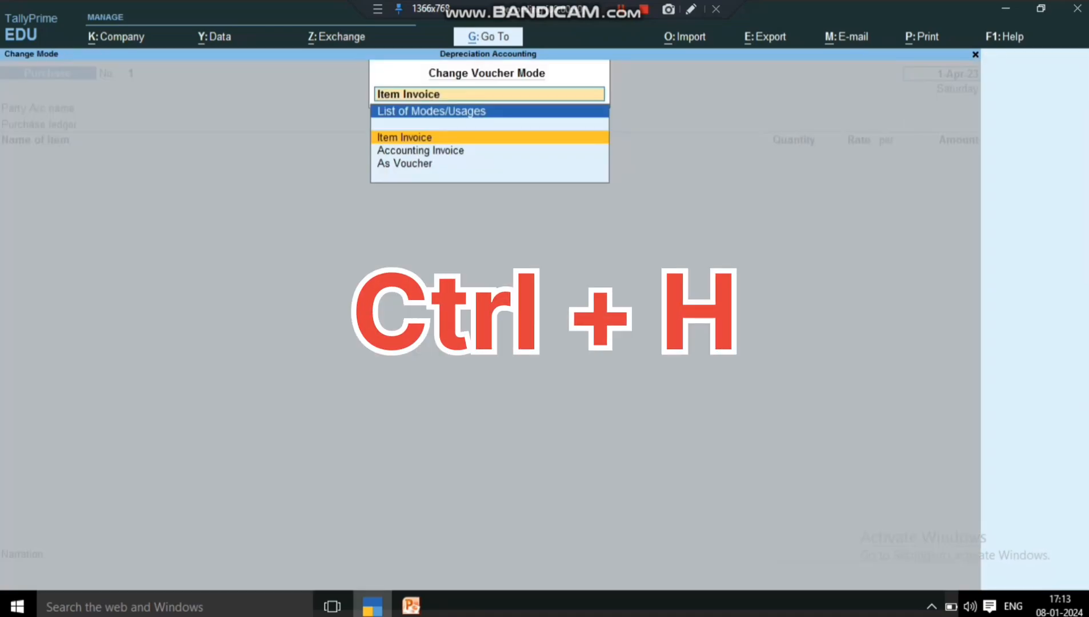
pyautogui.press('Down')
pyautogui.press('Down')
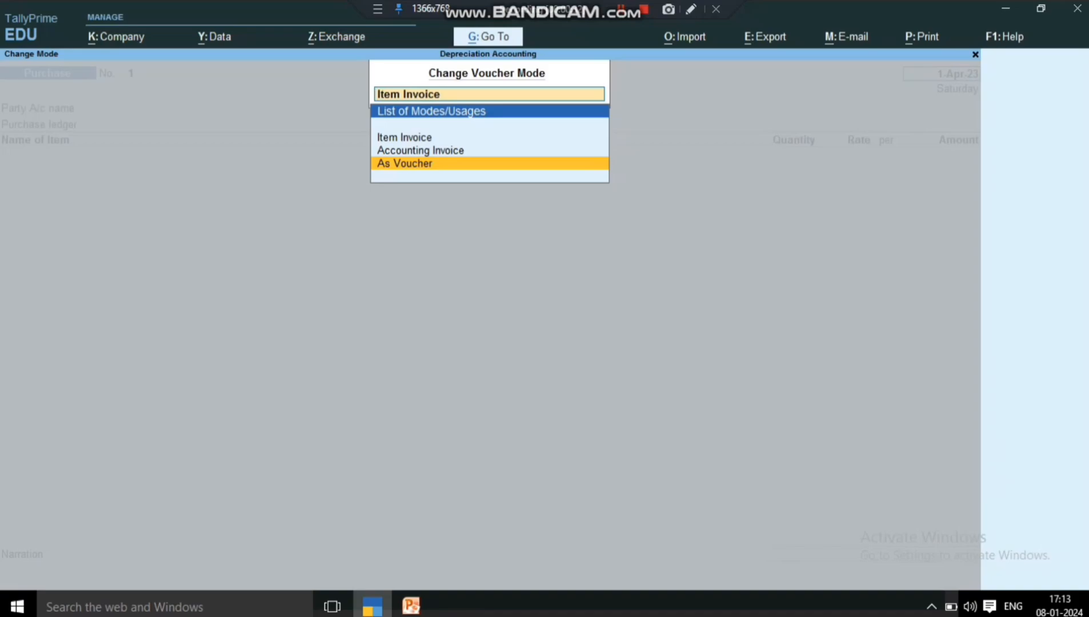
pyautogui.press('Return')
# - Keep the voucher date and select the supplier's ledger as the credit account, accepting the default party details
pyautogui.press('Return')
pyautogui.press('Down')
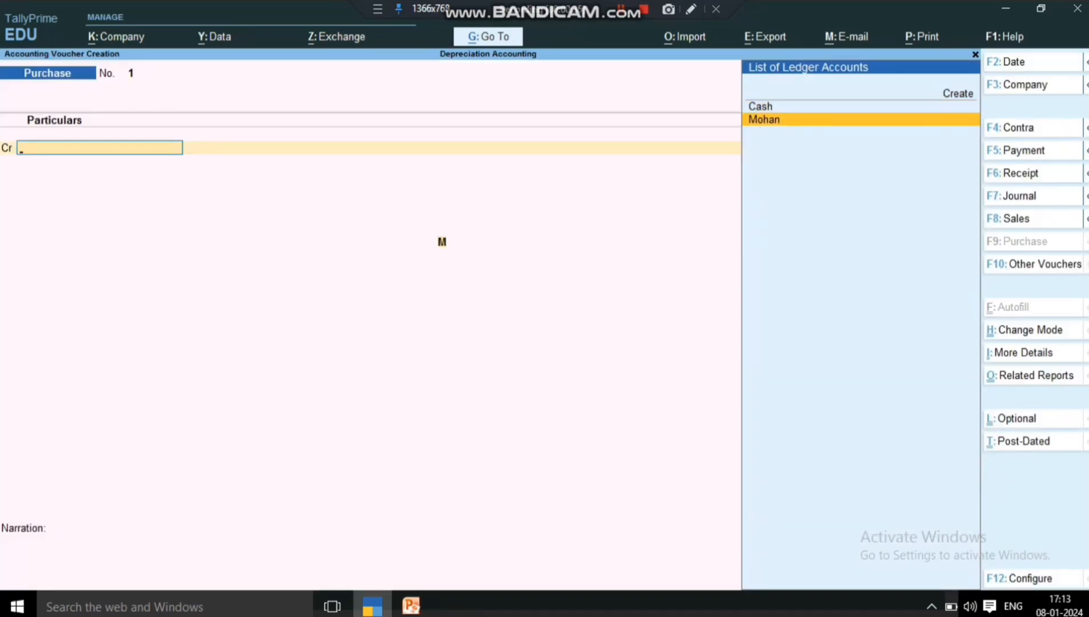
pyautogui.press('Return')
pyautogui.press('Return')
pyautogui.press('Return')
pyautogui.press('Return')
pyautogui.press('Return')
pyautogui.press('Return')
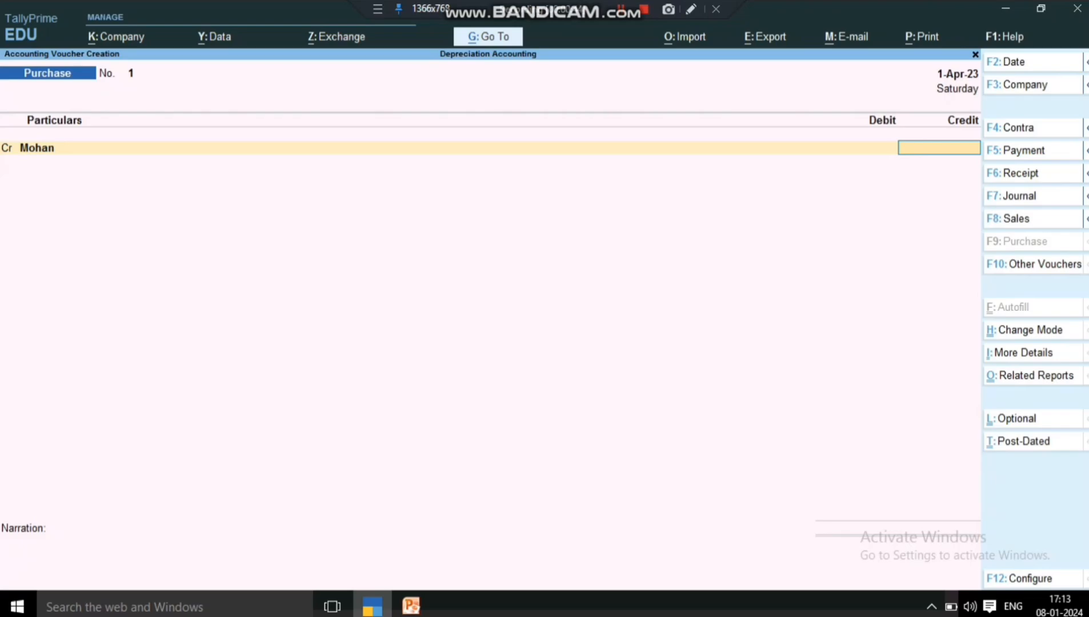
# - Credit the supplier with 100000 and allocate it bill-wise to New Ref 1 without a due date
pyautogui.write('100000')
pyautogui.press('Return')
pyautogui.press('Return')
pyautogui.press('Return')
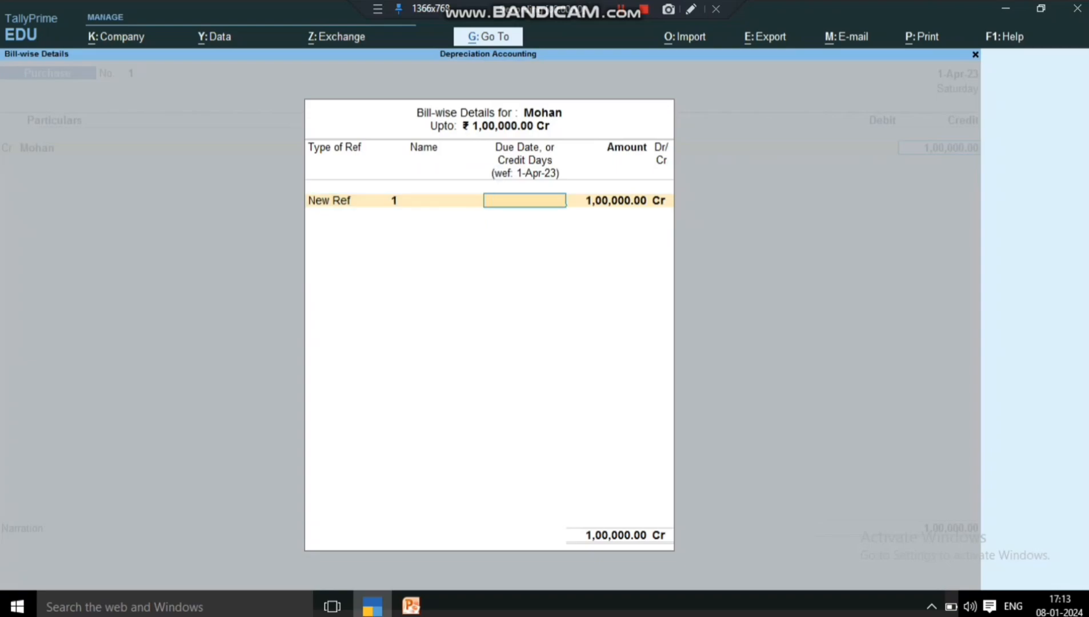
pyautogui.press('Return')
pyautogui.press('Return')
pyautogui.press('Return')
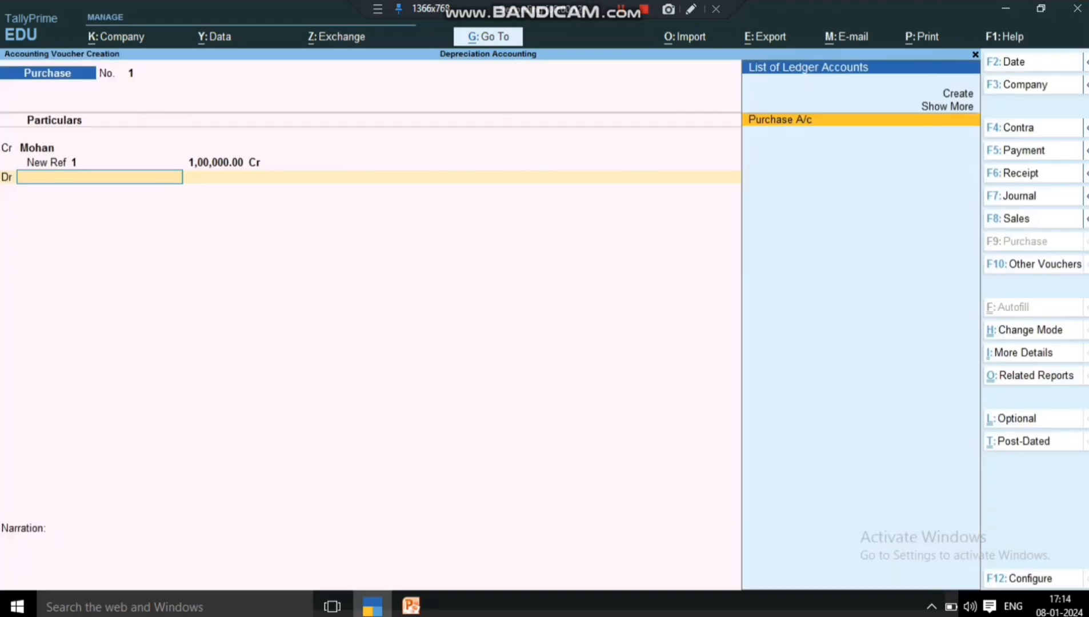
# - Expand the ledger list and debit Bike with the proposed amount, leaving its tax classification as Not Applicable
pyautogui.press('Up')
pyautogui.press('Return')
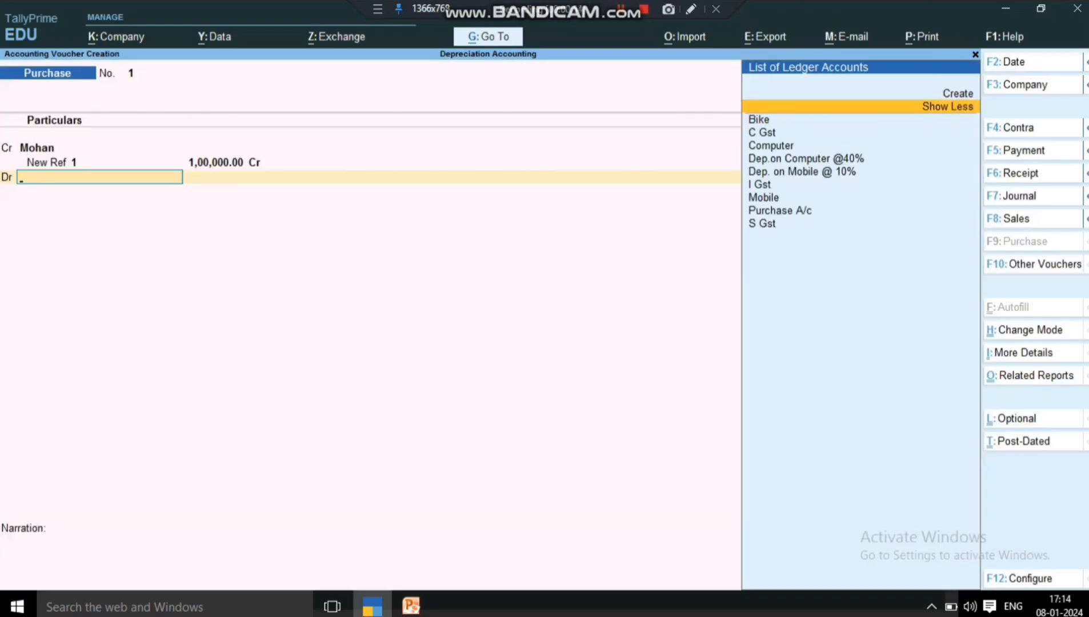
pyautogui.press('Down')
pyautogui.press('Down')
pyautogui.press('Down')
pyautogui.press('Up')
pyautogui.press('Up')
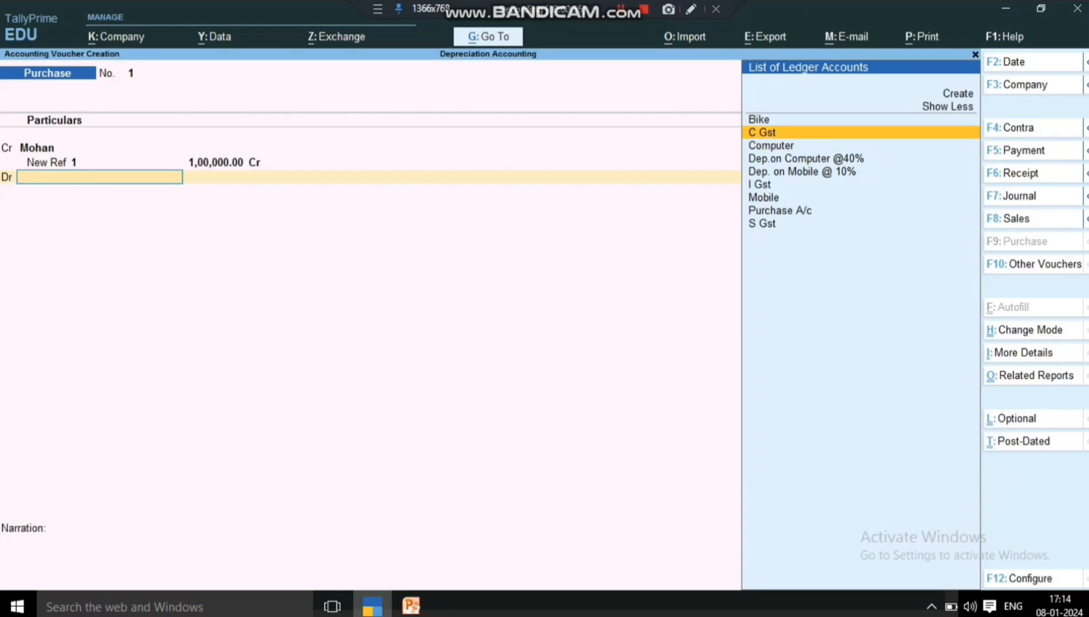
pyautogui.press('Return')
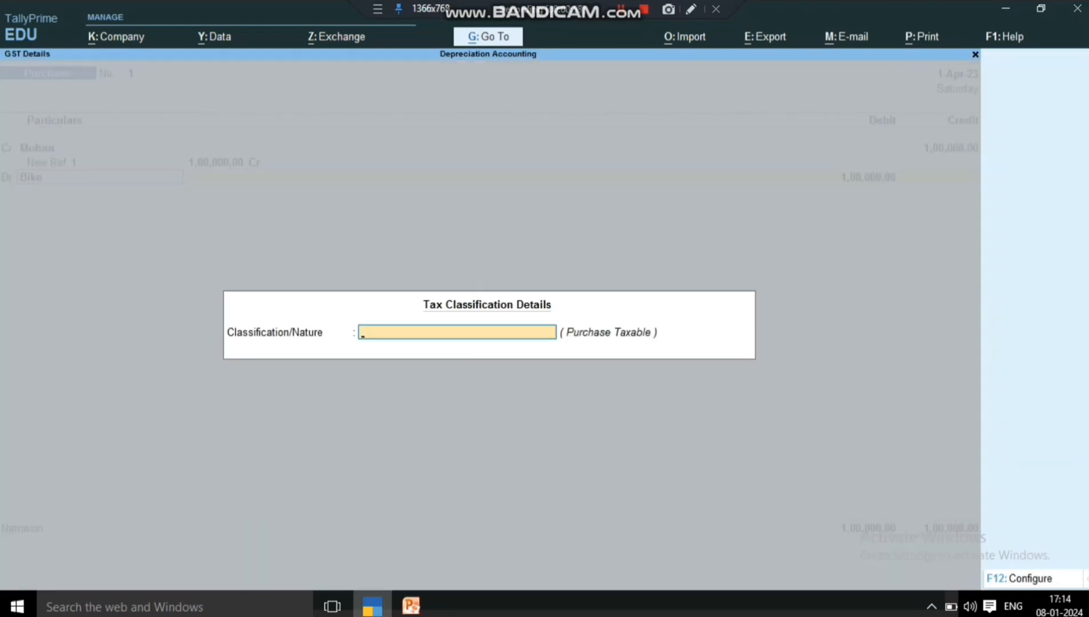
pyautogui.press('Return')
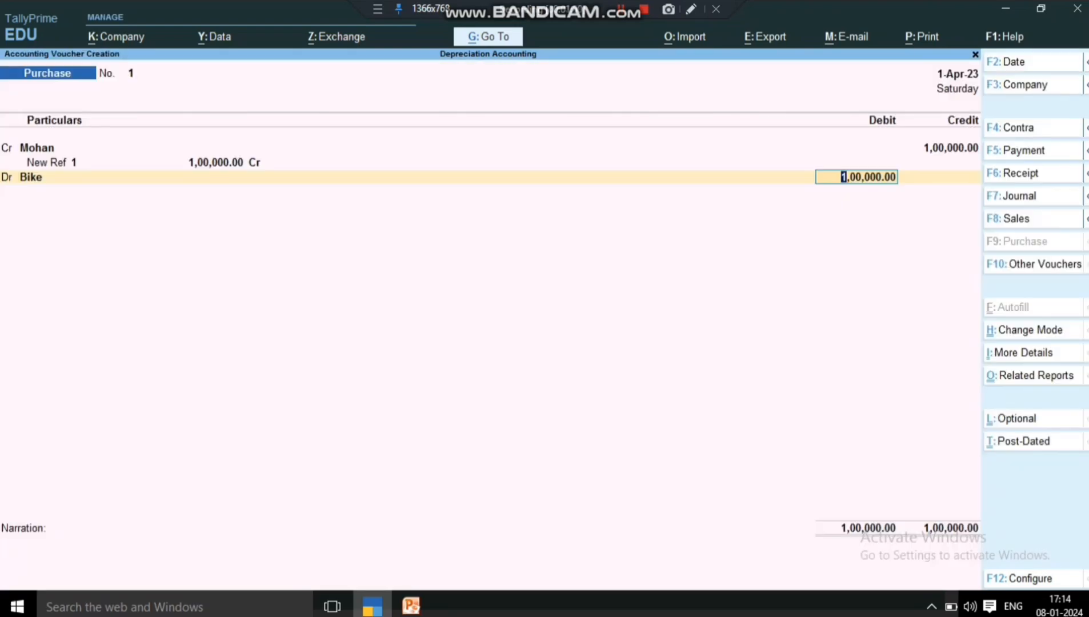
# - Review the Bike debit line and its tax classification, keeping the existing entries
pyautogui.press('Return')
pyautogui.press('BackSpace')
pyautogui.press('BackSpace')
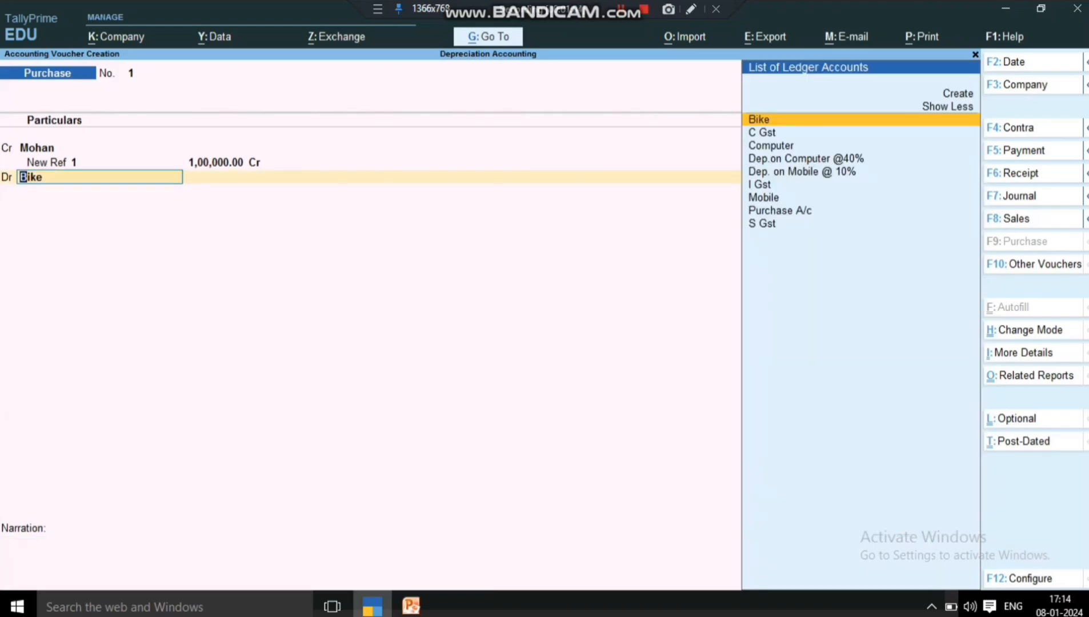
pyautogui.press('Return')
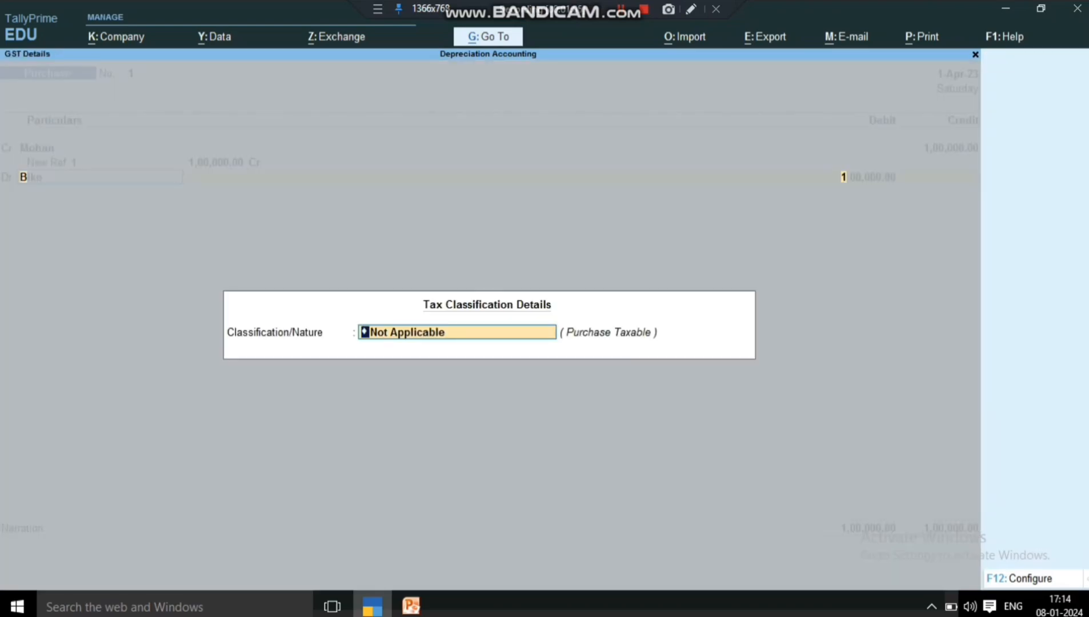
pyautogui.press('Return')
pyautogui.press('Return')
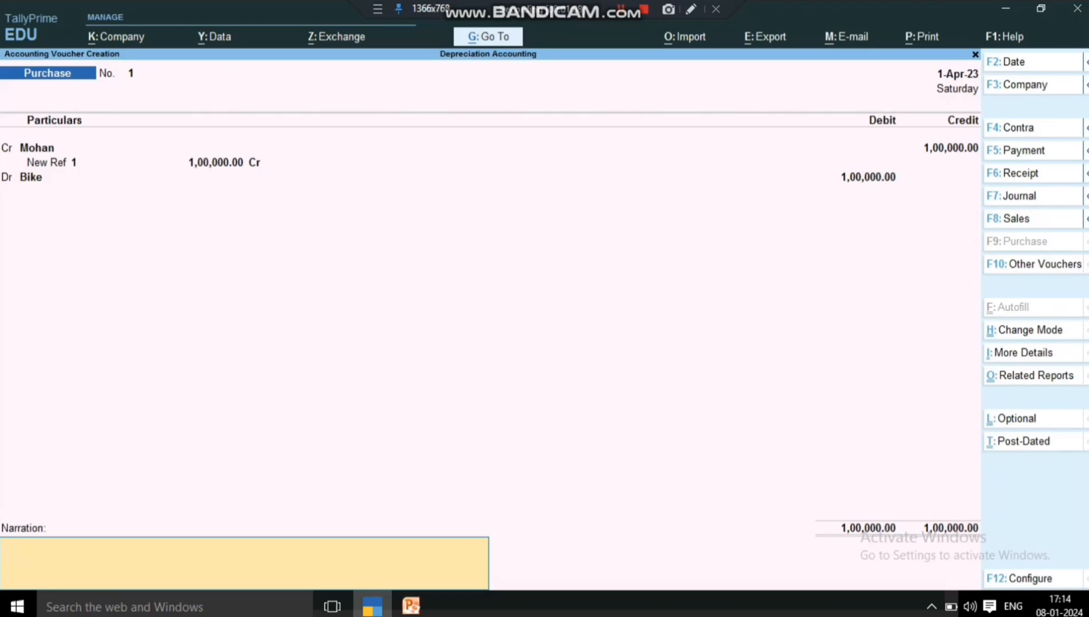
pyautogui.press('BackSpace')
pyautogui.press('BackSpace')
pyautogui.press('BackSpace')
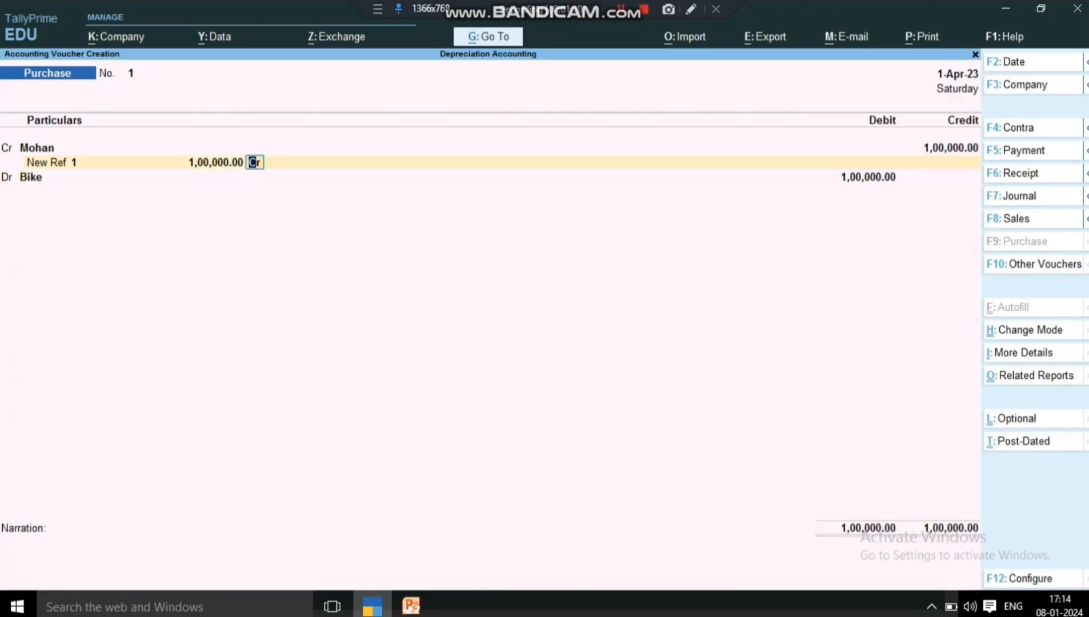
pyautogui.press('Return')
pyautogui.press('Return')
pyautogui.press('Return')
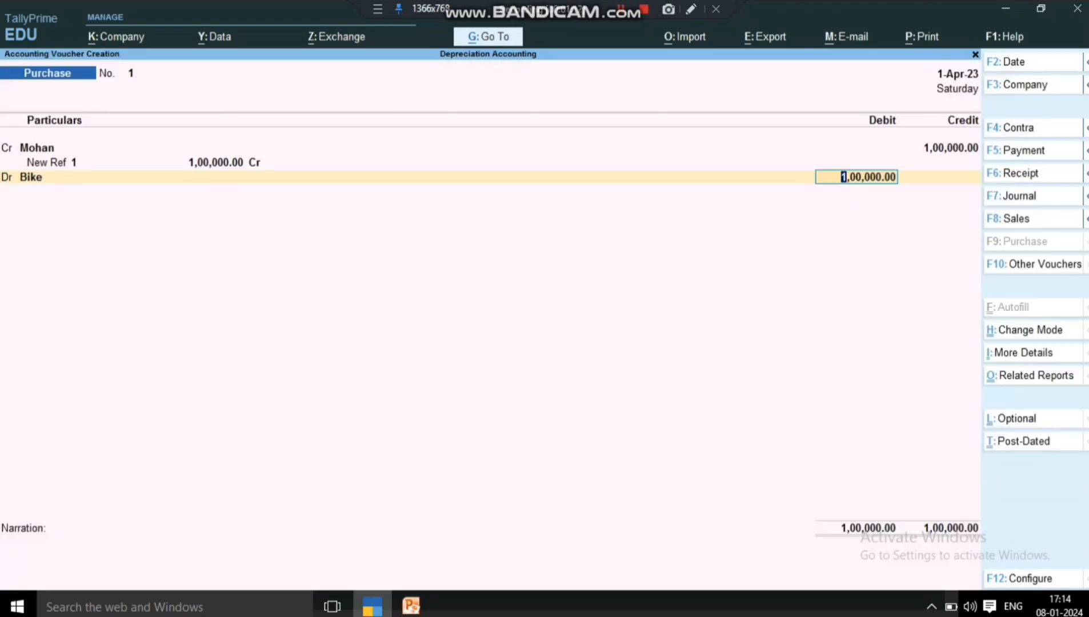
# - Set the Bike debit amount to 118000
pyautogui.press('Return')
pyautogui.press('BackSpace')
pyautogui.write('118000')
pyautogui.press('Return')
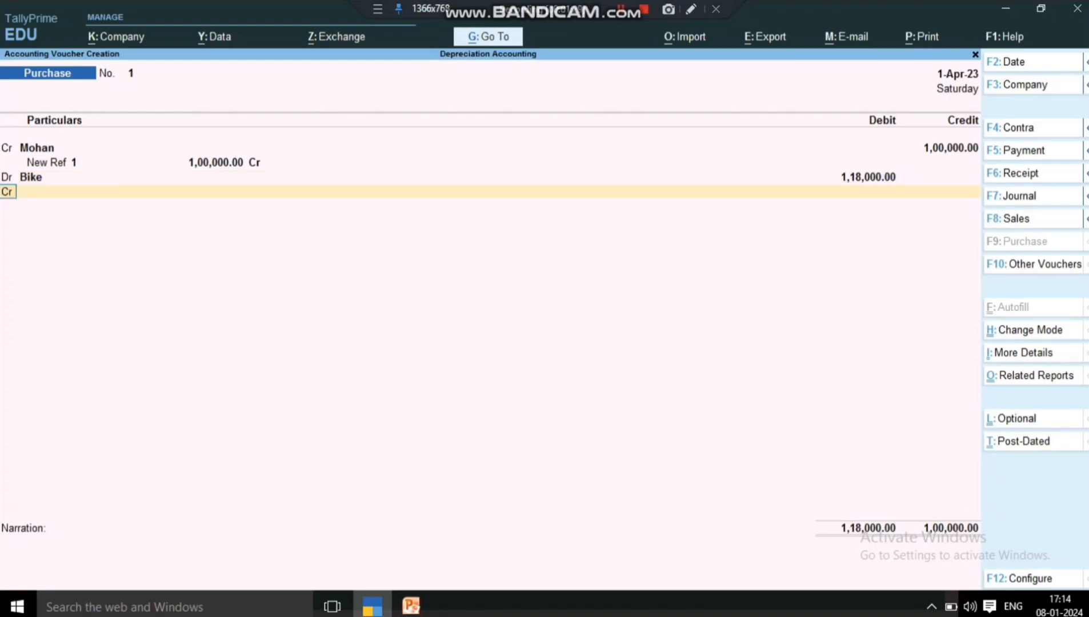
# - Go back to the supplier's credit line and set its amount to 118000
pyautogui.press('BackSpace')
pyautogui.press('BackSpace')
pyautogui.press('BackSpace')
pyautogui.press('BackSpace')
pyautogui.press('BackSpace')
pyautogui.press('BackSpace')
pyautogui.press('BackSpace')
pyautogui.press('BackSpace')
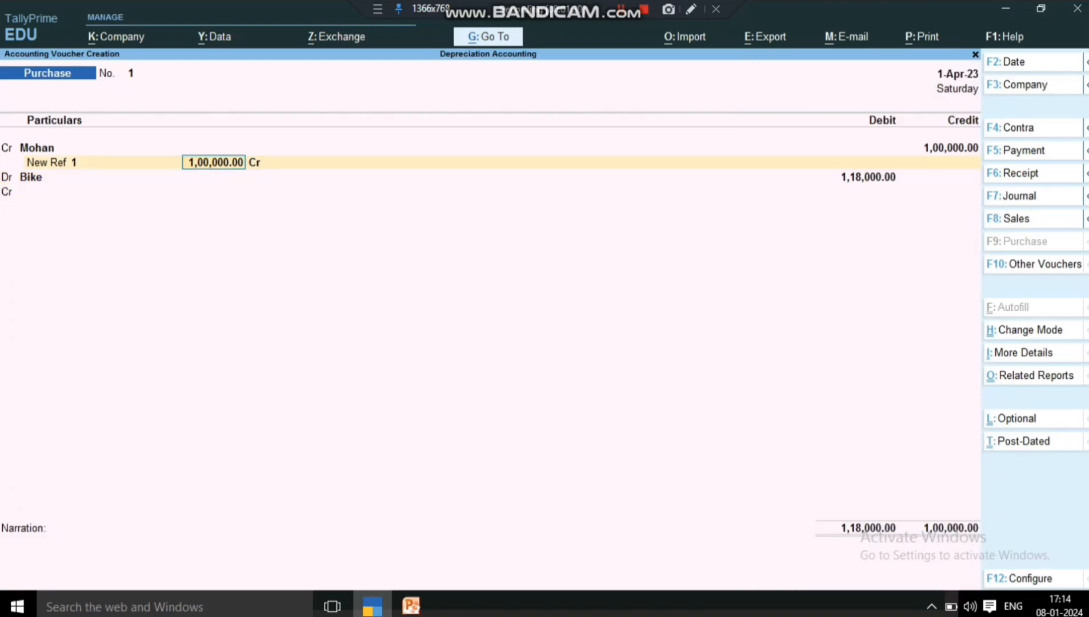
pyautogui.press('BackSpace')
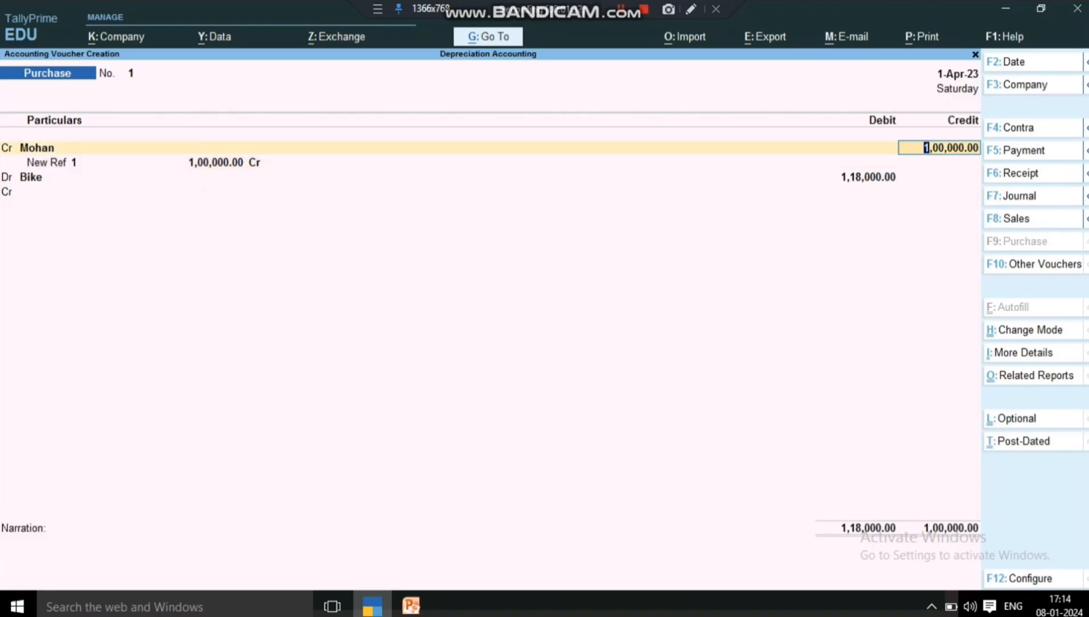
pyautogui.write('118000')
pyautogui.press('Return')
# - Allocate the supplier's full 1,18,000.00 credit to New Ref 1 and pass through the remaining voucher lines
pyautogui.press('Return')
pyautogui.press('Return')
pyautogui.press('Return')
pyautogui.press('Return')
pyautogui.press('Return')
pyautogui.press('Return')
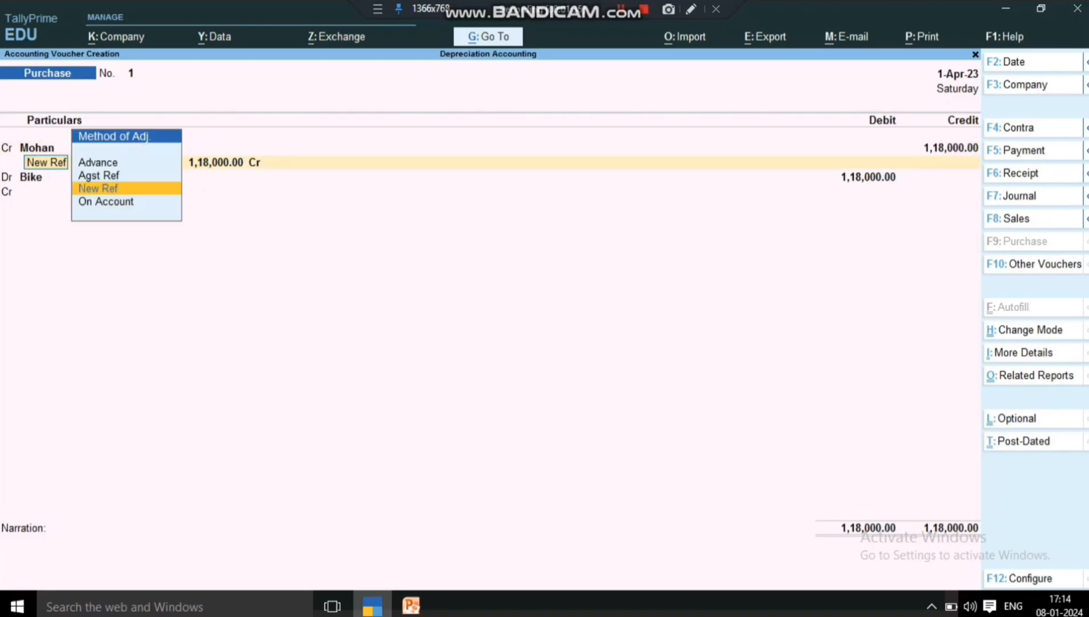
pyautogui.press('Return')
pyautogui.press('Return')
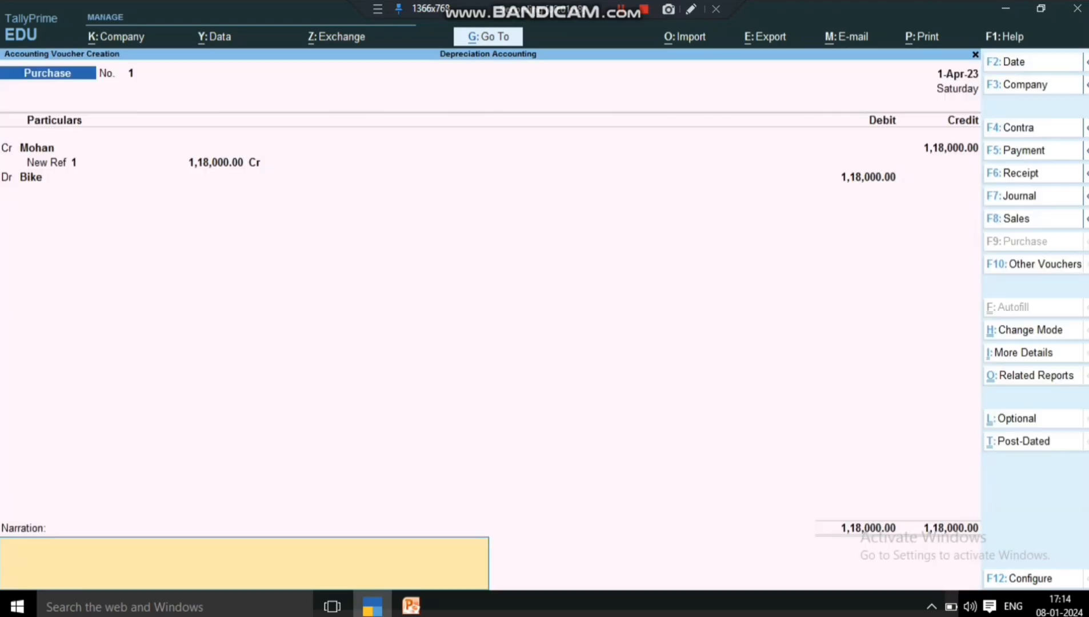
# - Set the Bike debit amount to 100000
pyautogui.press('BackSpace')
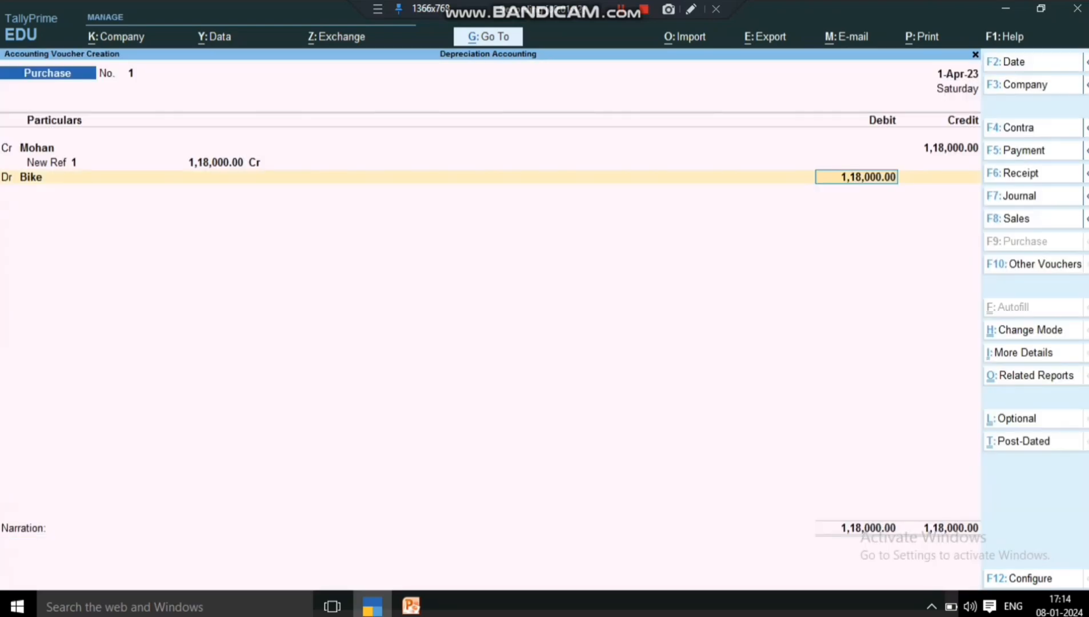
pyautogui.write('100000')
pyautogui.press('Return')
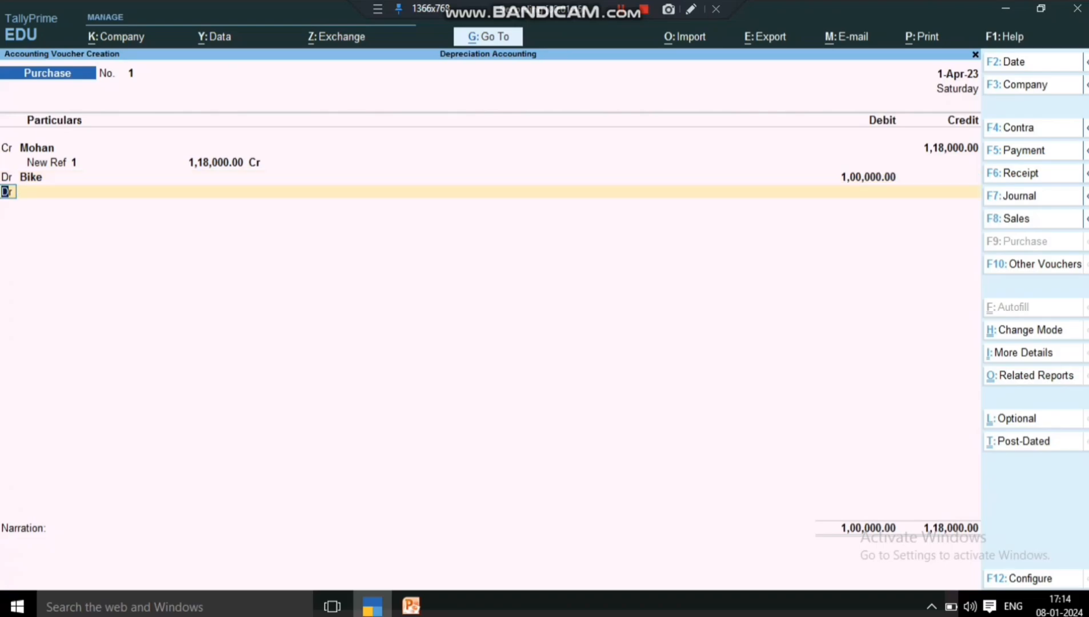
# - Add a debit line for the C Gst ledger with an amount of 9000
pyautogui.press('Return')
pyautogui.press('Down')
pyautogui.press('Return')
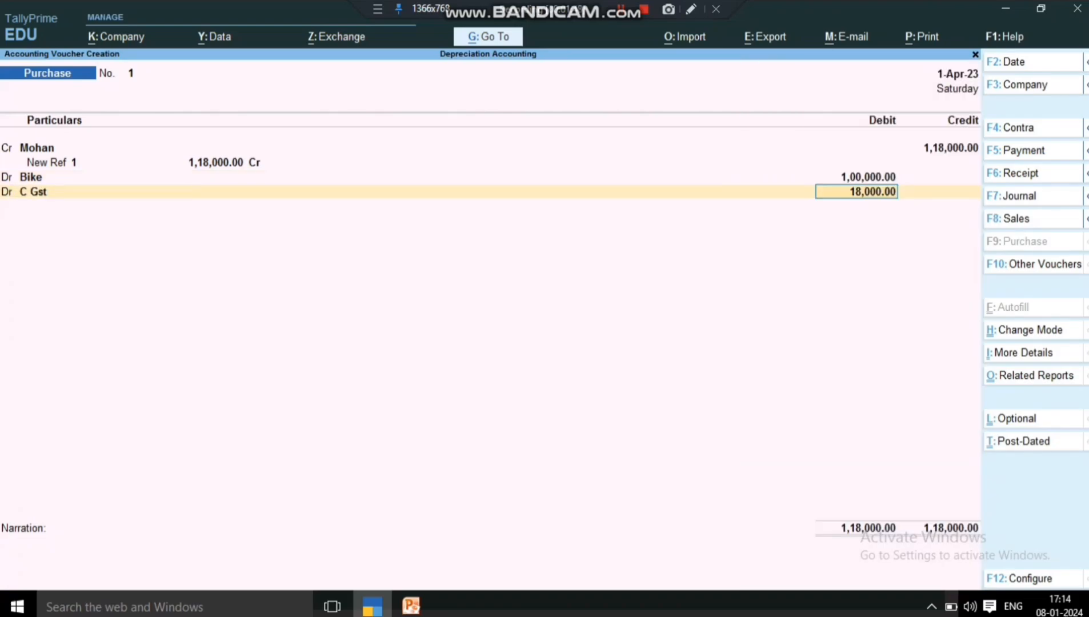
pyautogui.write('9000')
pyautogui.press('Return')
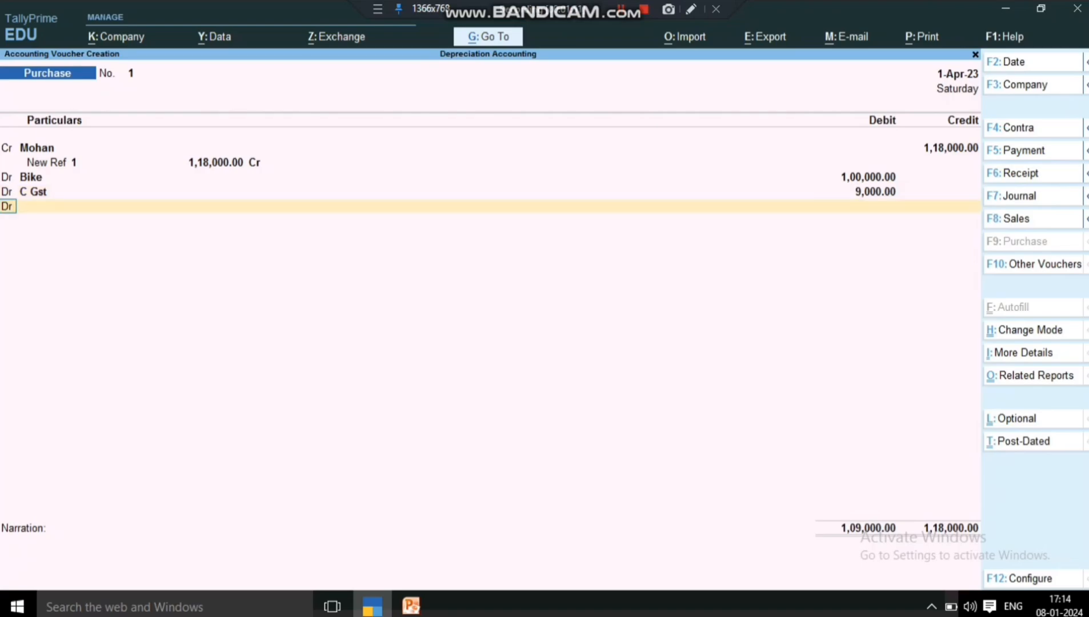
# - Add a debit line for the S Gst ledger with the remaining 9,000.00
pyautogui.press('Return')
pyautogui.press('Down')
pyautogui.press('Down')
pyautogui.press('Down')
pyautogui.press('Down')
pyautogui.press('Down')
pyautogui.press('Down')
pyautogui.press('Down')
pyautogui.press('Down')
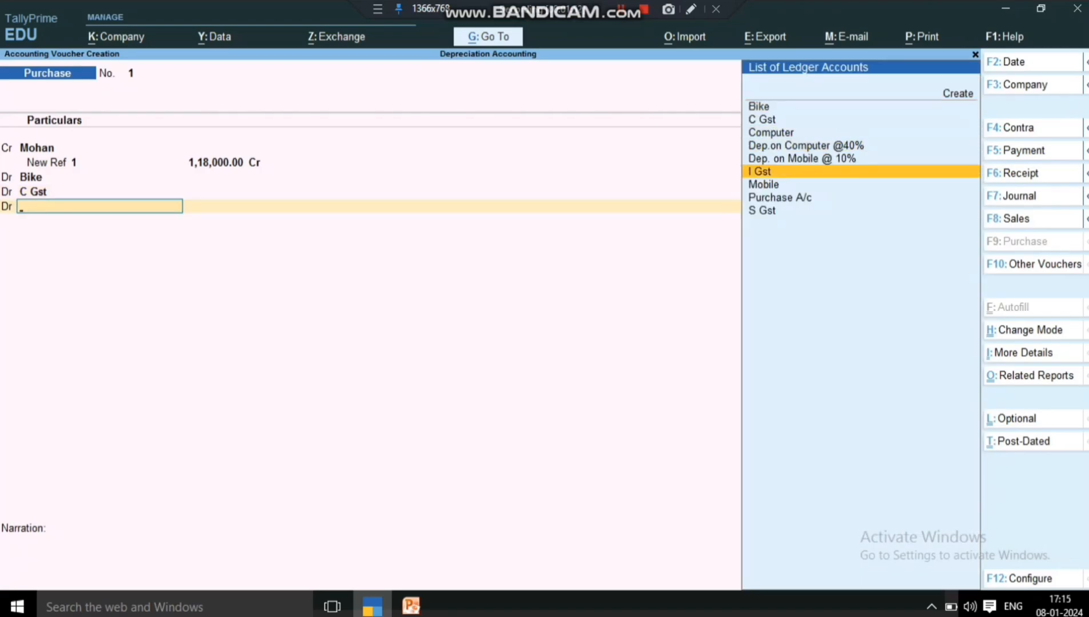
pyautogui.press('Return')
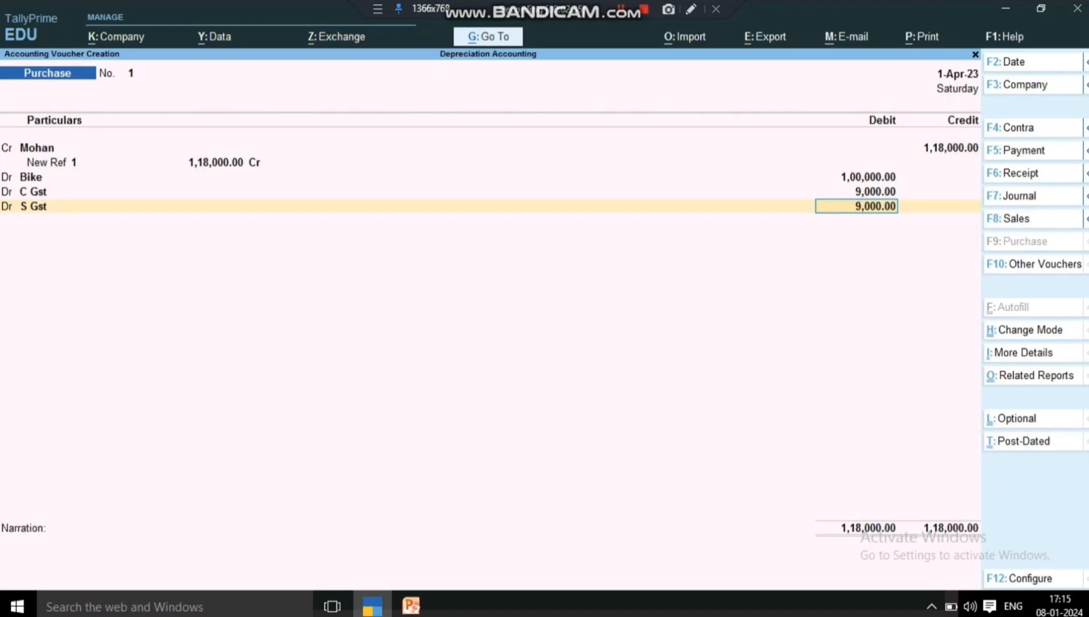
# - Save the purchase voucher without a narration and return to the Gateway of Tally
pyautogui.press('Return')
pyautogui.press('Return')
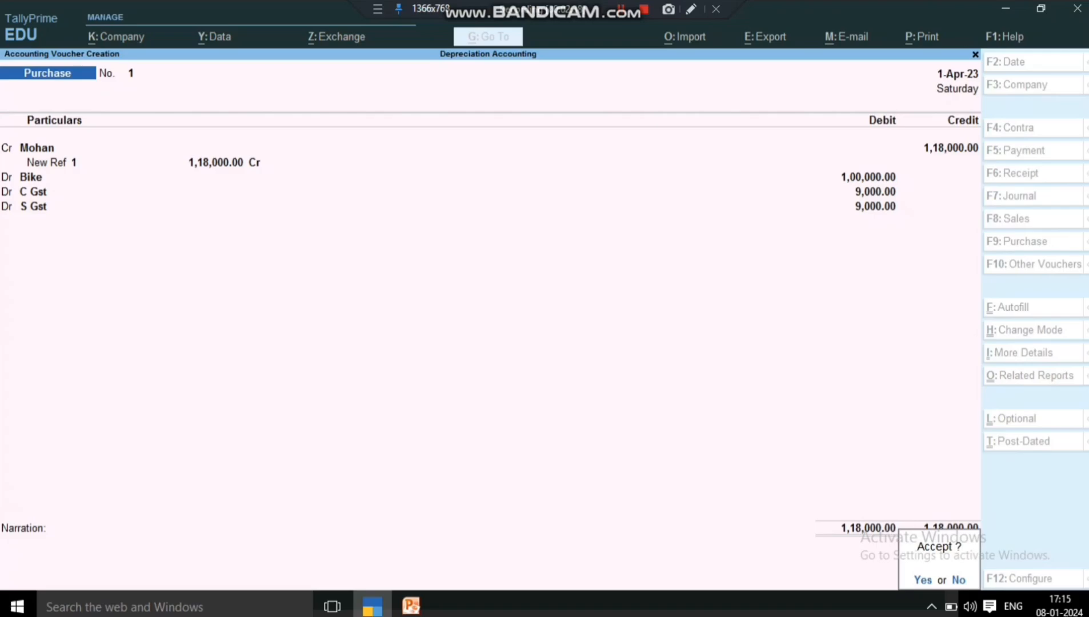
pyautogui.press('Return')
pyautogui.press('Escape')
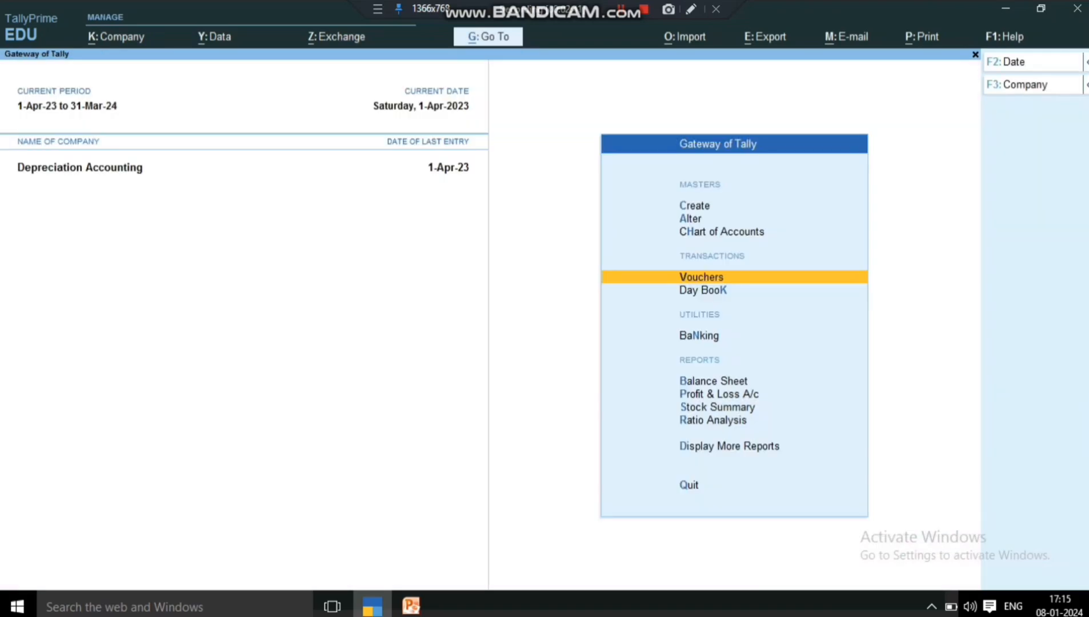
# - Examine the closing balances in the Balance Sheet's Fixed Assets group, and return to the Gateway of Tally
pyautogui.press('Down')
pyautogui.press('Down')
pyautogui.press('Down')
pyautogui.press('Return')
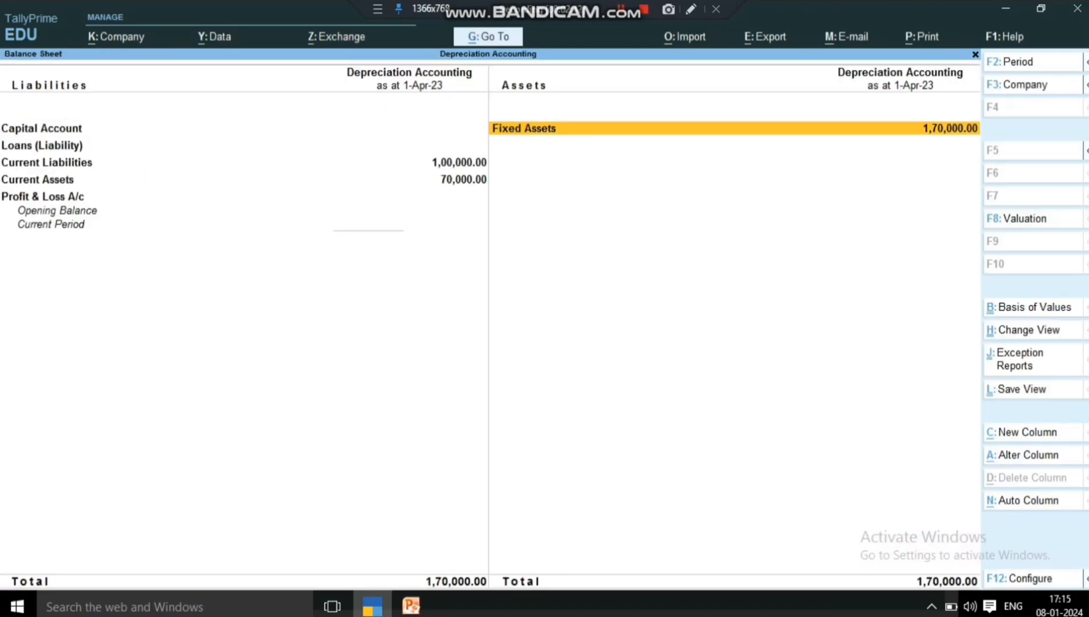
pyautogui.press('Return')
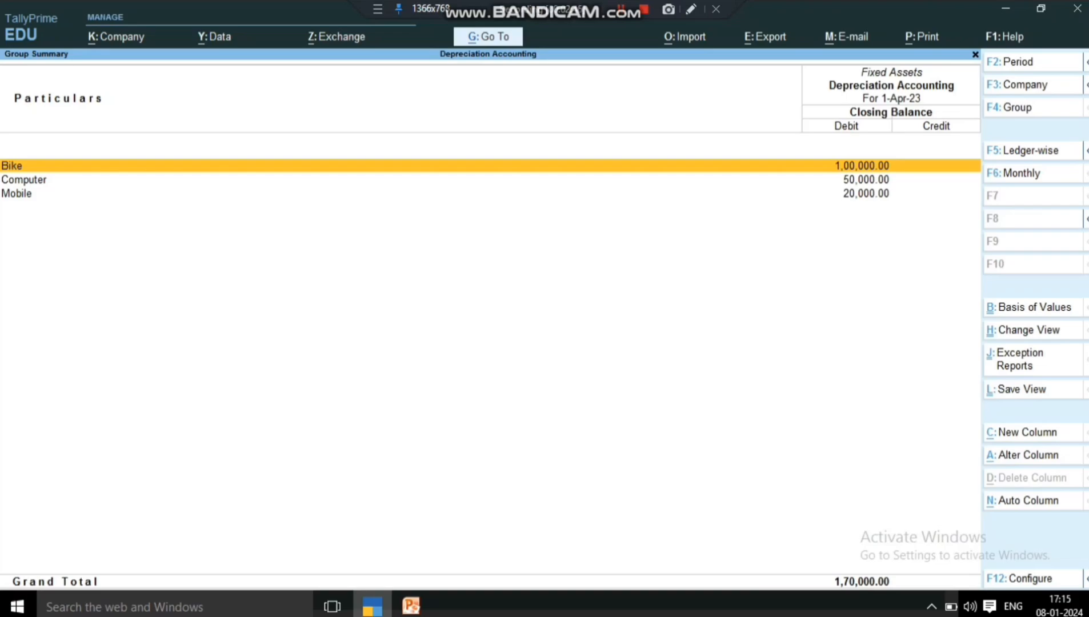
pyautogui.press('Down')
pyautogui.press('Down')
pyautogui.press('Down')
pyautogui.press('Escape')
pyautogui.press('Escape')
pyautogui.press('Escape')
pyautogui.press('Escape')
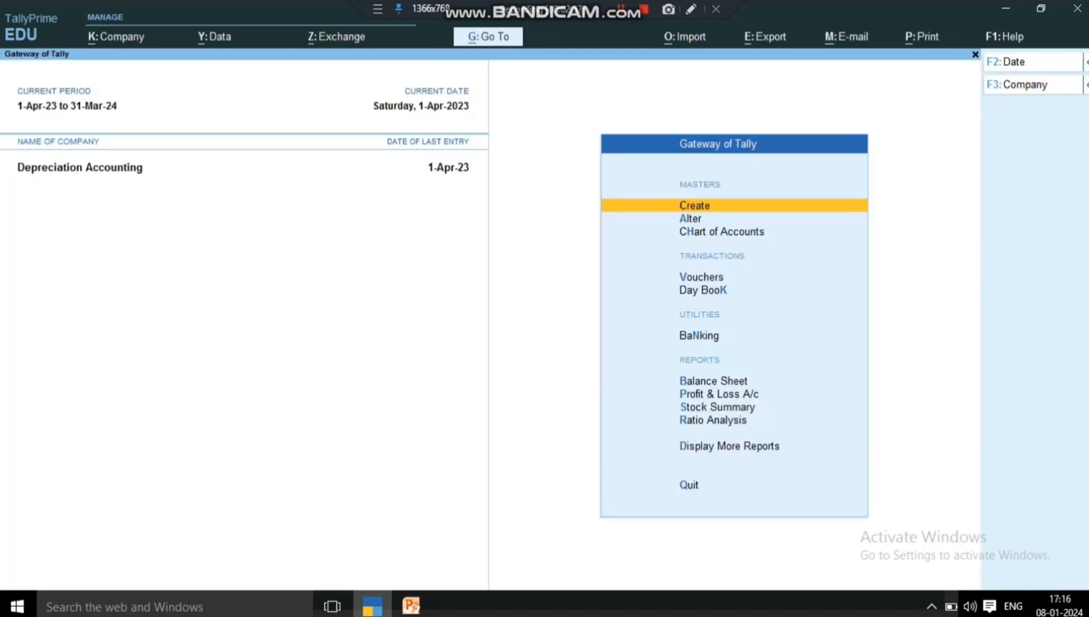
pyautogui.press('Down')
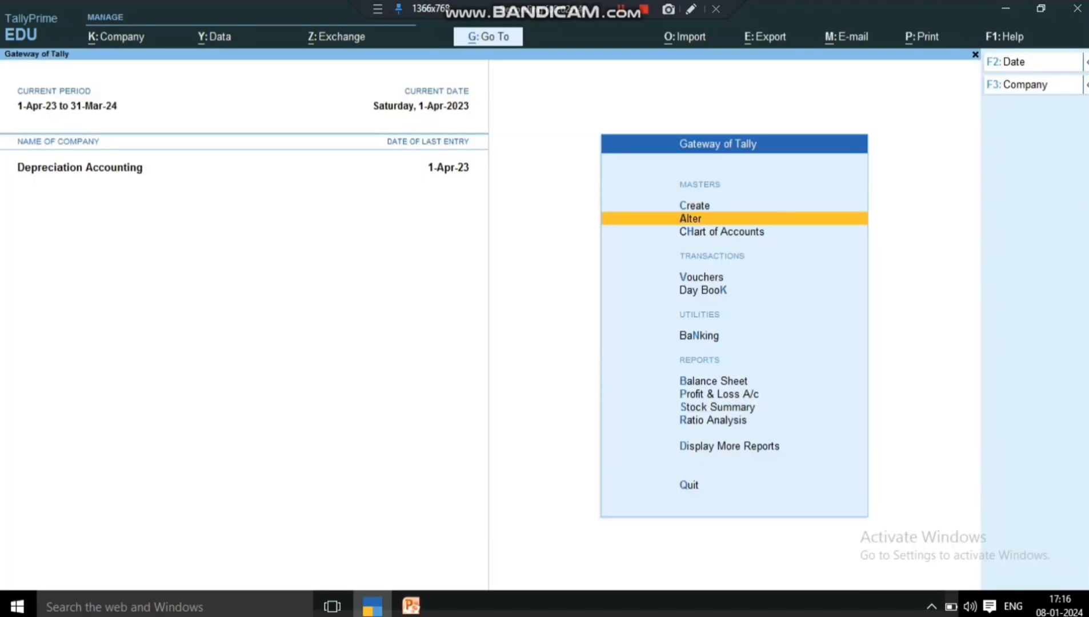
pyautogui.press('Return')
pyautogui.press('Return')
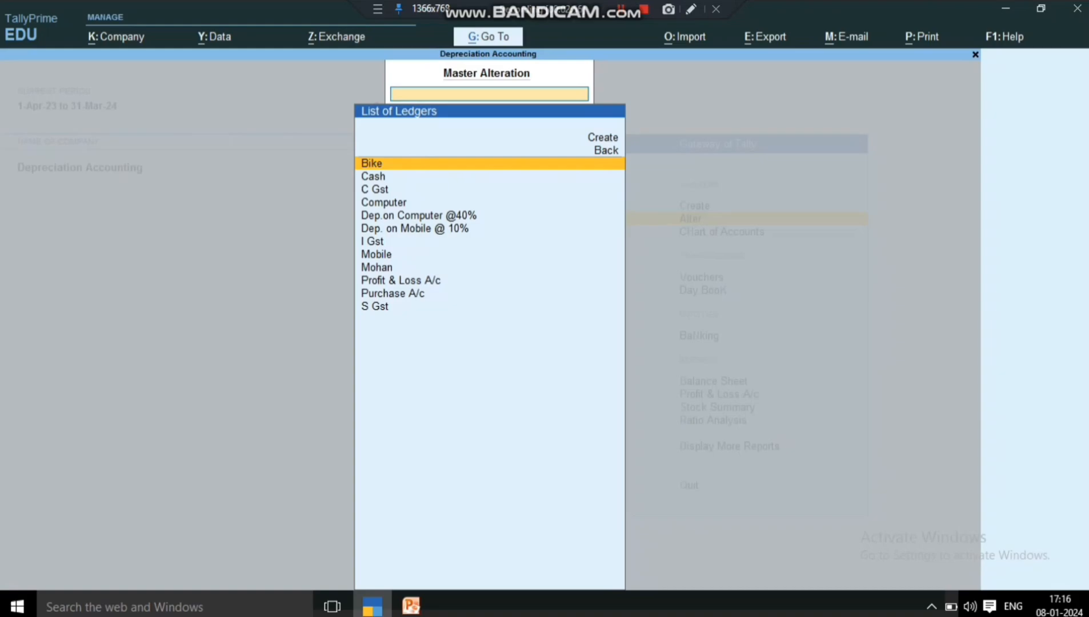
pyautogui.press('Down')
pyautogui.press('Down')
pyautogui.press('Down')
pyautogui.press('Down')
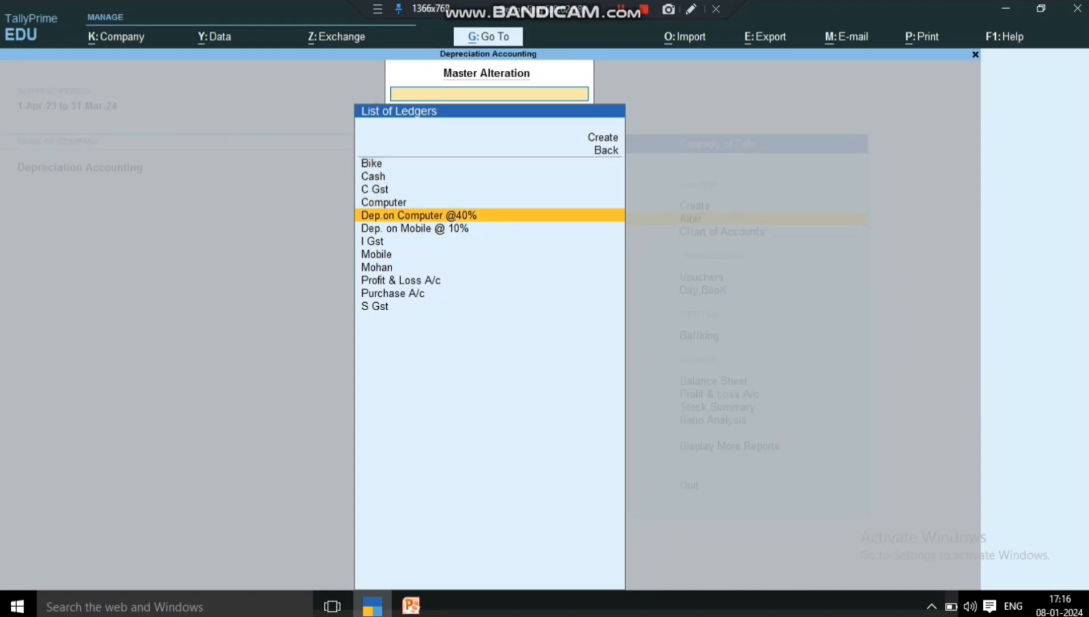
pyautogui.press('Return')
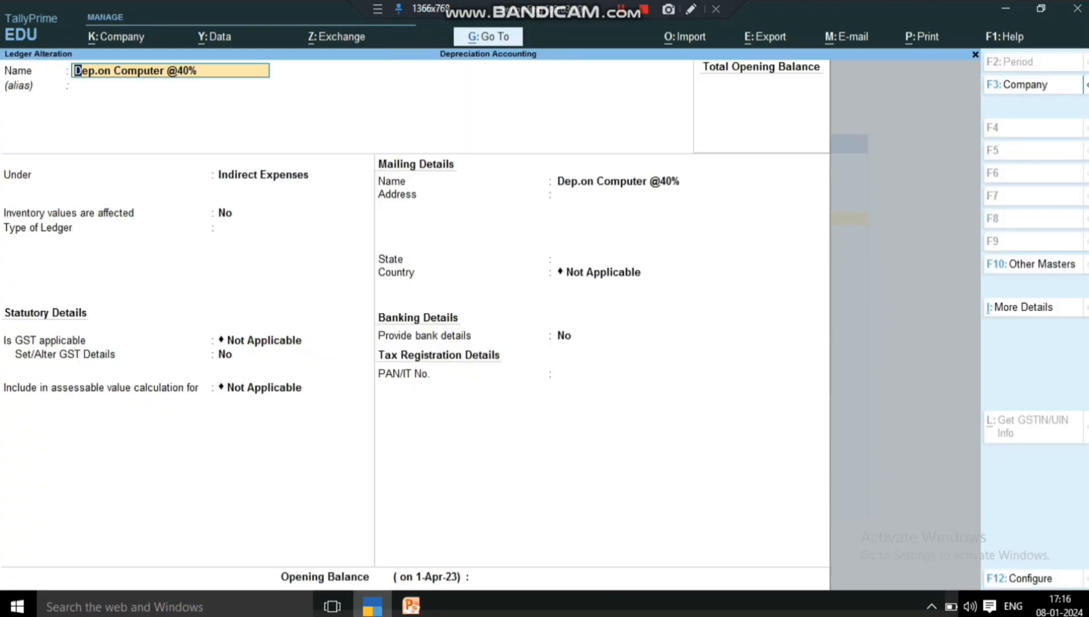
pyautogui.press('Return')
pyautogui.press('Return')
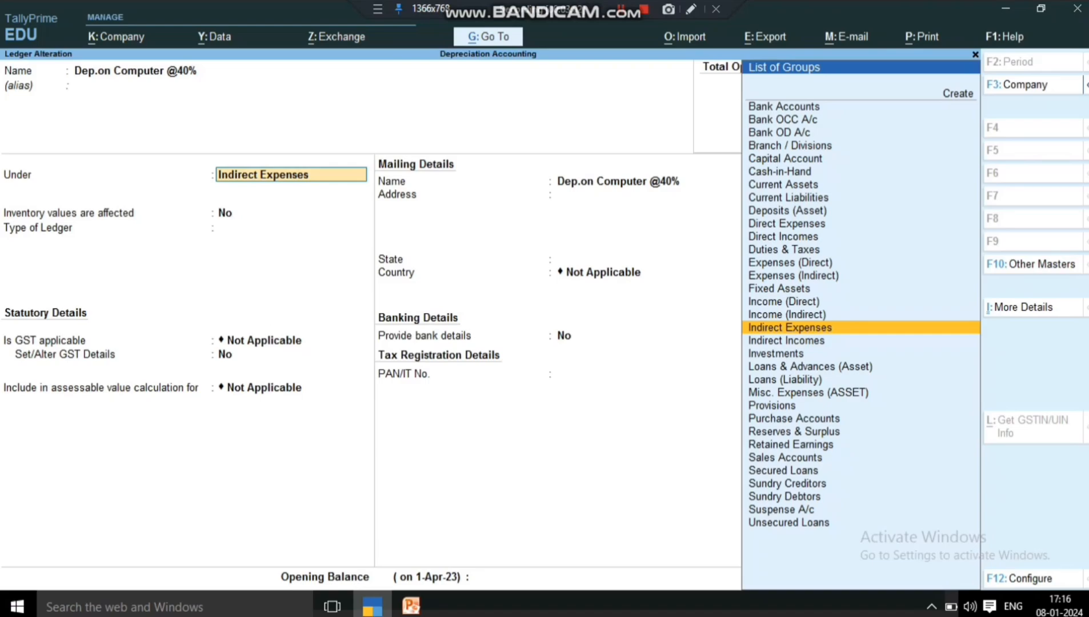
pyautogui.press('Return')
pyautogui.press('Return')
pyautogui.press('Return')
pyautogui.press('Return')
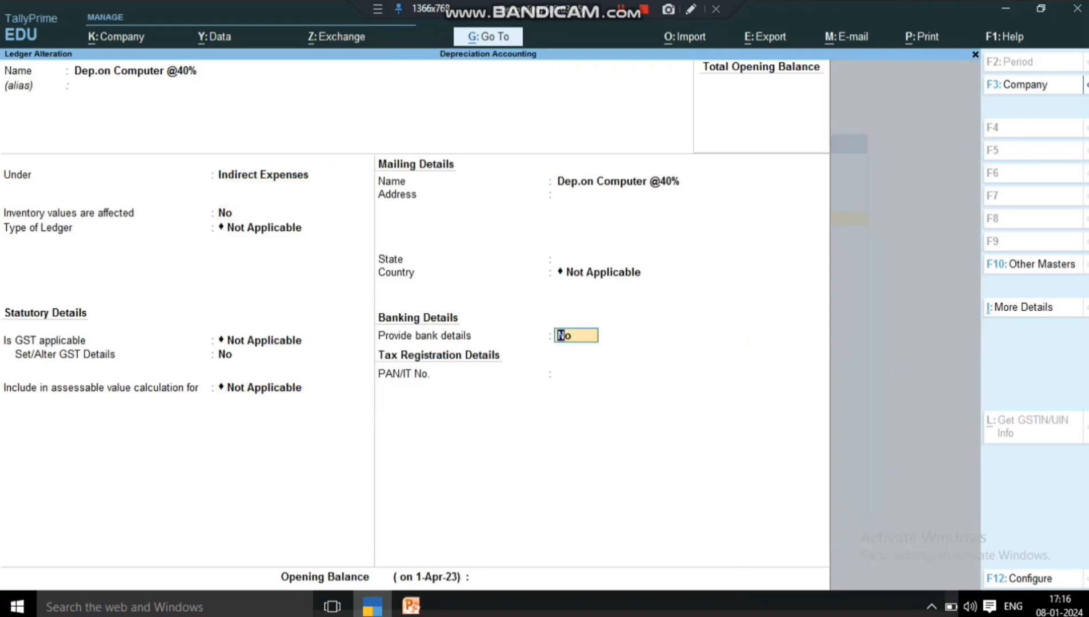
pyautogui.press('ctrl')
pyautogui.hotkey('ctrl', 'a')
# - Review the group and statutory settings of the Dep. on Mobile @ 10% ledger and leave it without changes
pyautogui.press('Down')
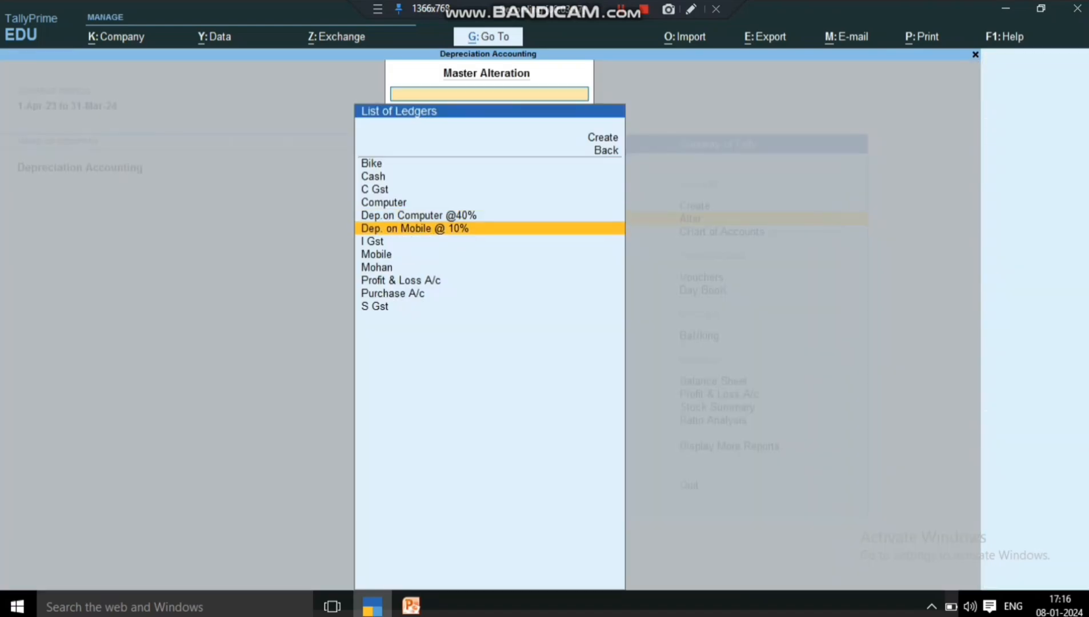
pyautogui.press('Return')
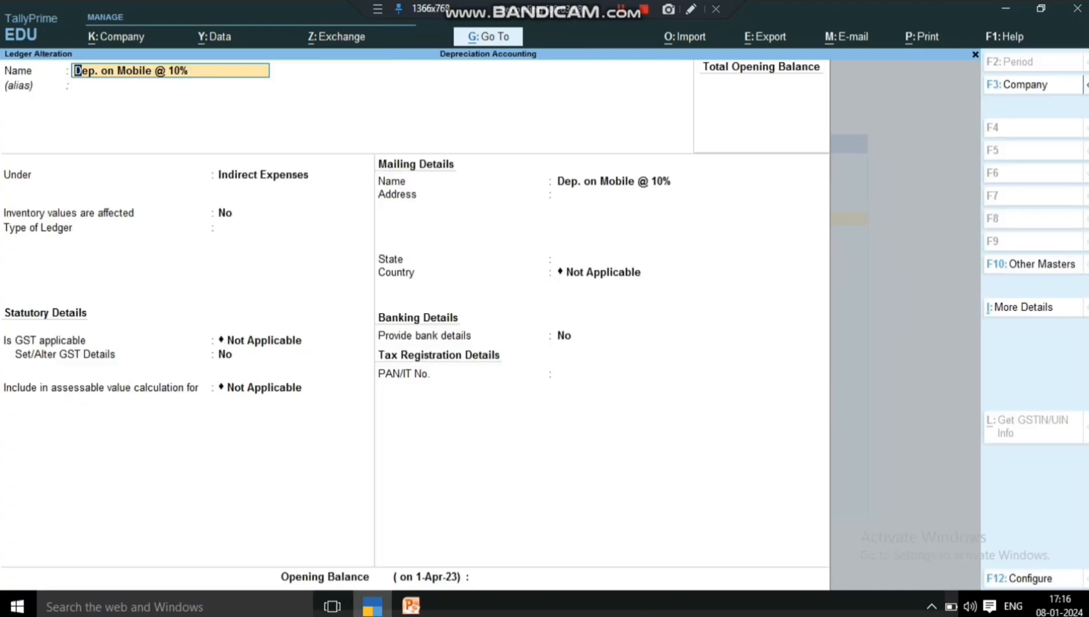
pyautogui.press('Return')
pyautogui.press('Return')
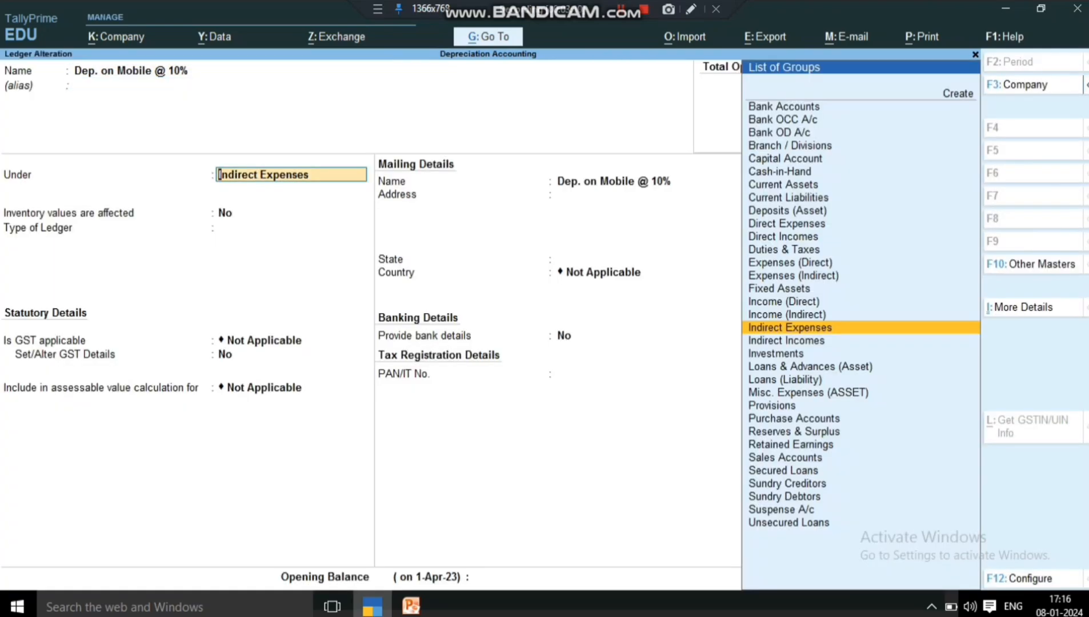
pyautogui.press('Return')
pyautogui.press('Return')
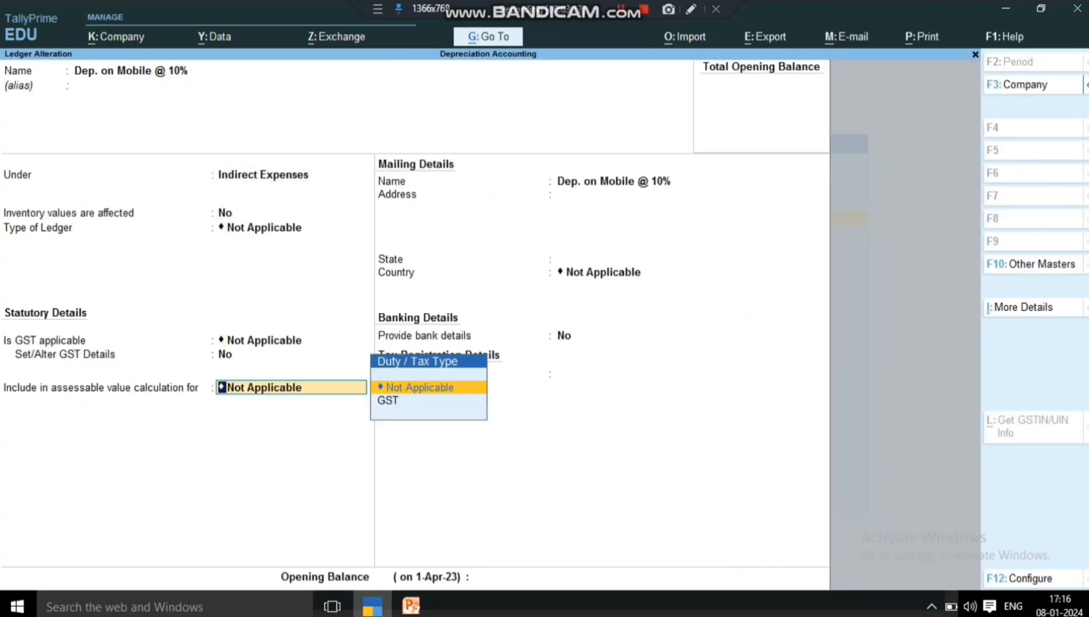
pyautogui.press('Escape')
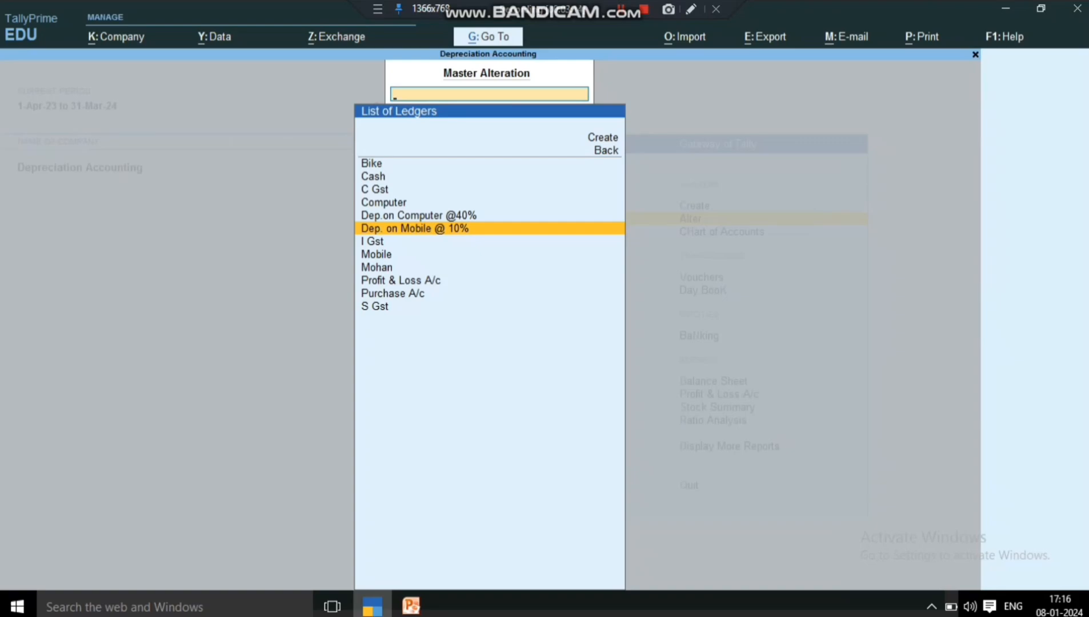
# - Start creating a new ledger from the list of ledgers and name it Dep.on Bike
pyautogui.press('Up')
pyautogui.press('Up')
pyautogui.press('Up')
pyautogui.press('Up')
pyautogui.press('Up')
pyautogui.press('Up')
pyautogui.press('Up')
pyautogui.press('Return')
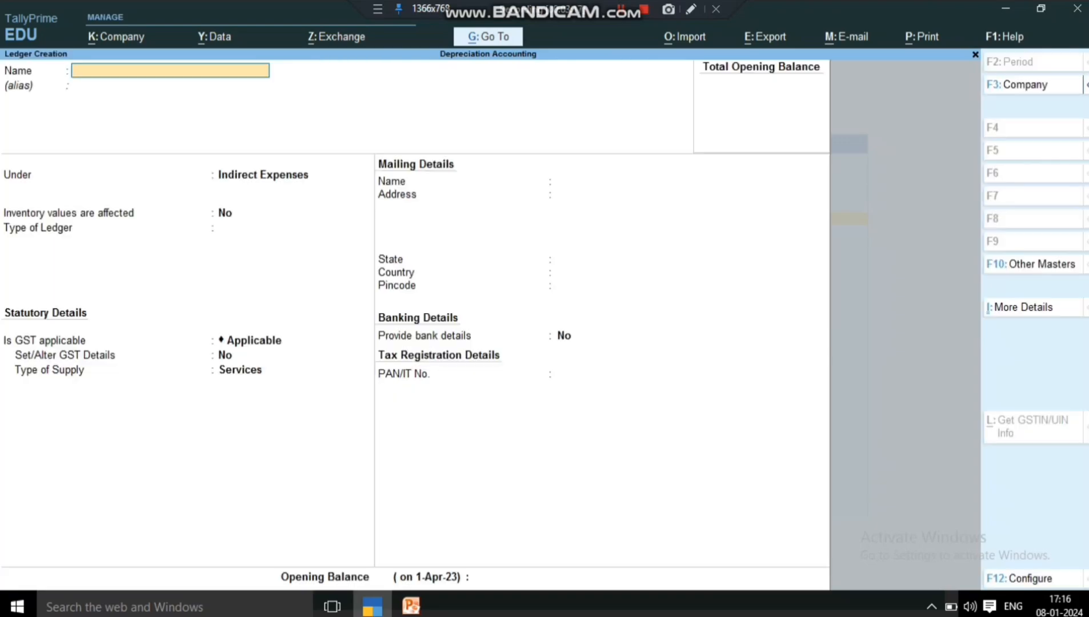
pyautogui.write('Bike')
pyautogui.press('BackSpace')
pyautogui.press('BackSpace')
pyautogui.write('Dep.on Bike @')
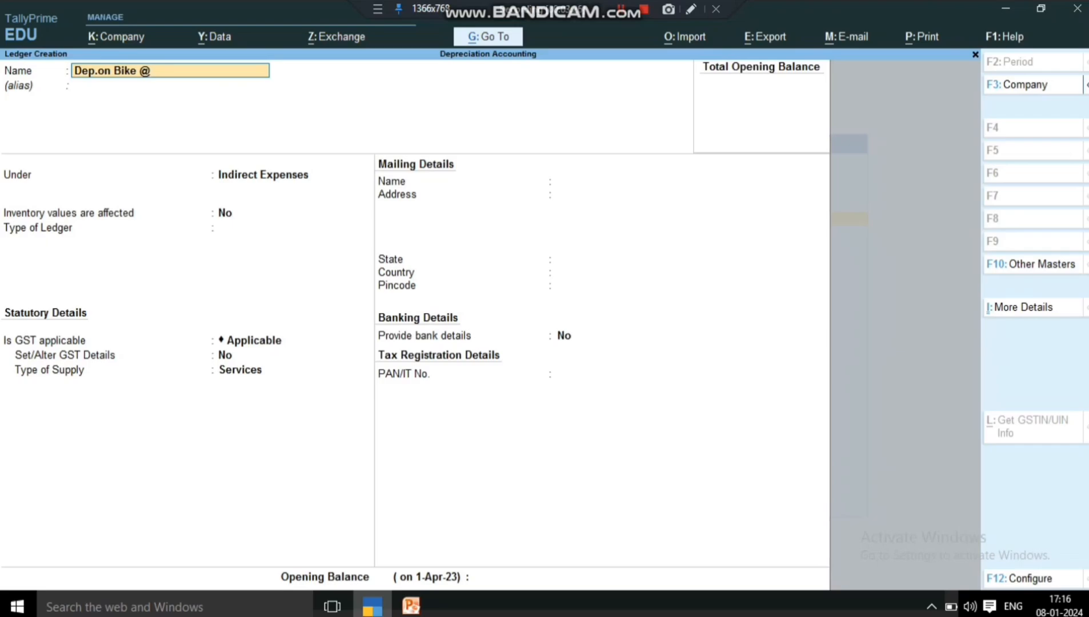
pyautogui.press('BackSpace')
pyautogui.press('Return')
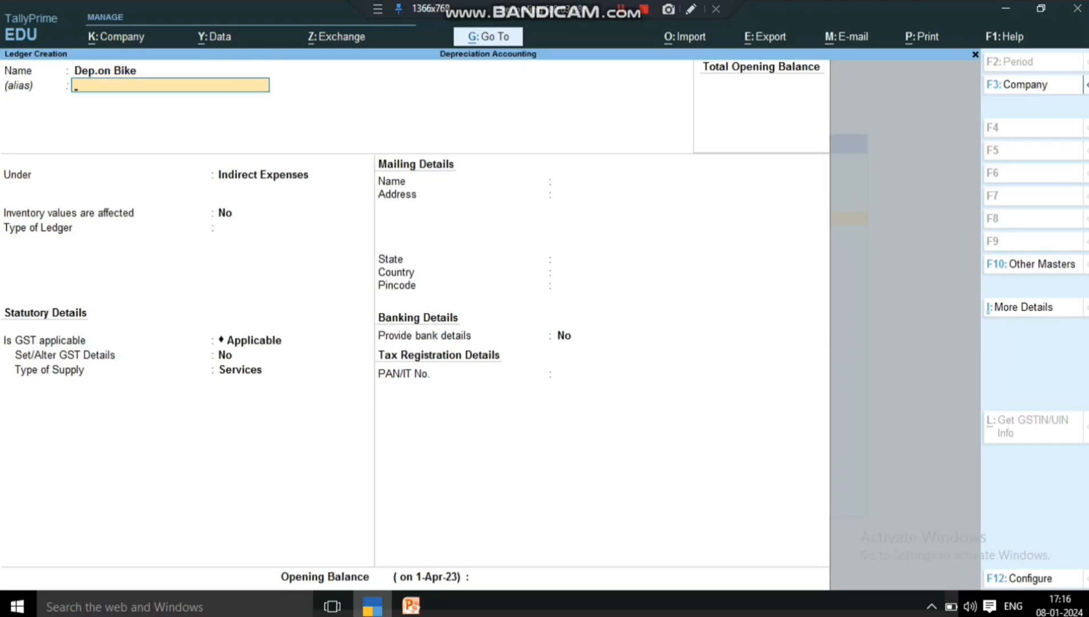
# - Keep the Dep.on Bike ledger under Indirect Expenses, set GST to Not Applicable, save it, and return to the Gateway of Tally
pyautogui.press('Return')
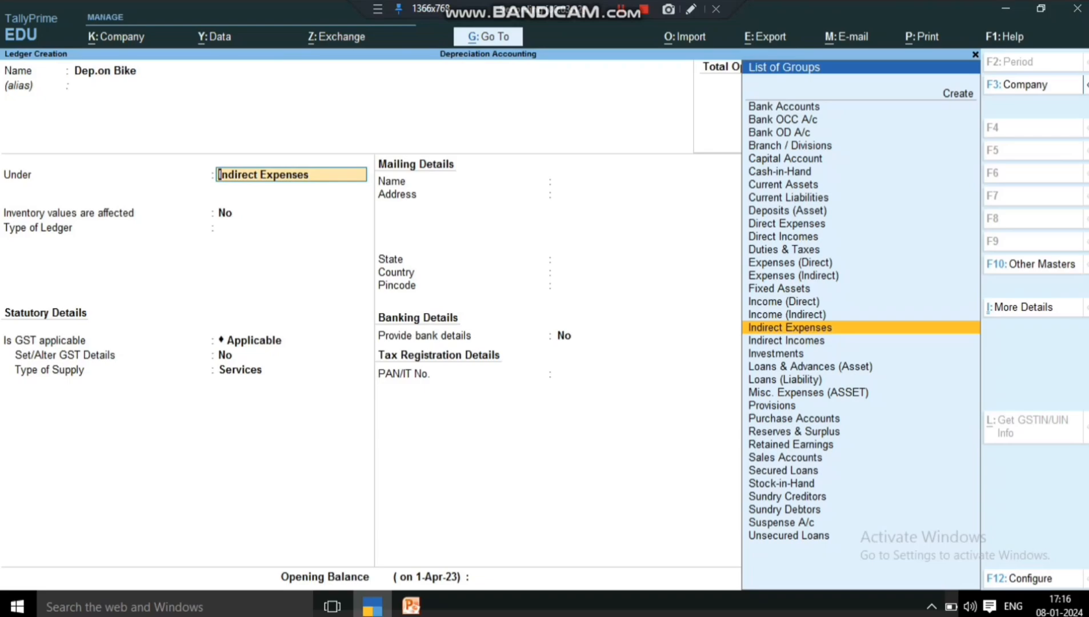
pyautogui.press('Return')
pyautogui.press('Return')
pyautogui.press('Return')
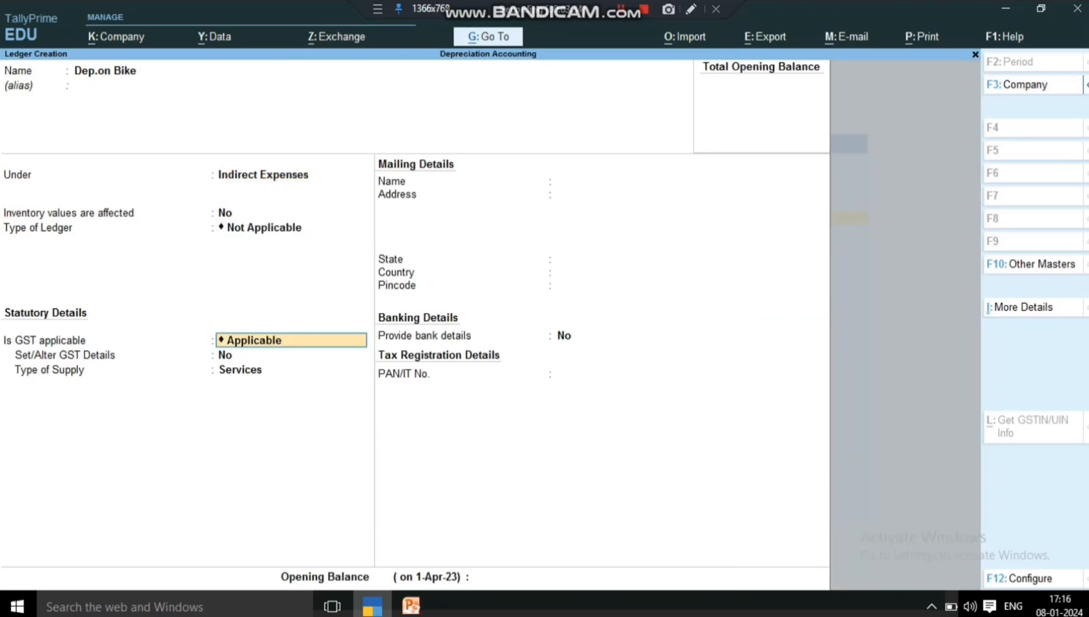
pyautogui.press('Return')
pyautogui.press('Return')
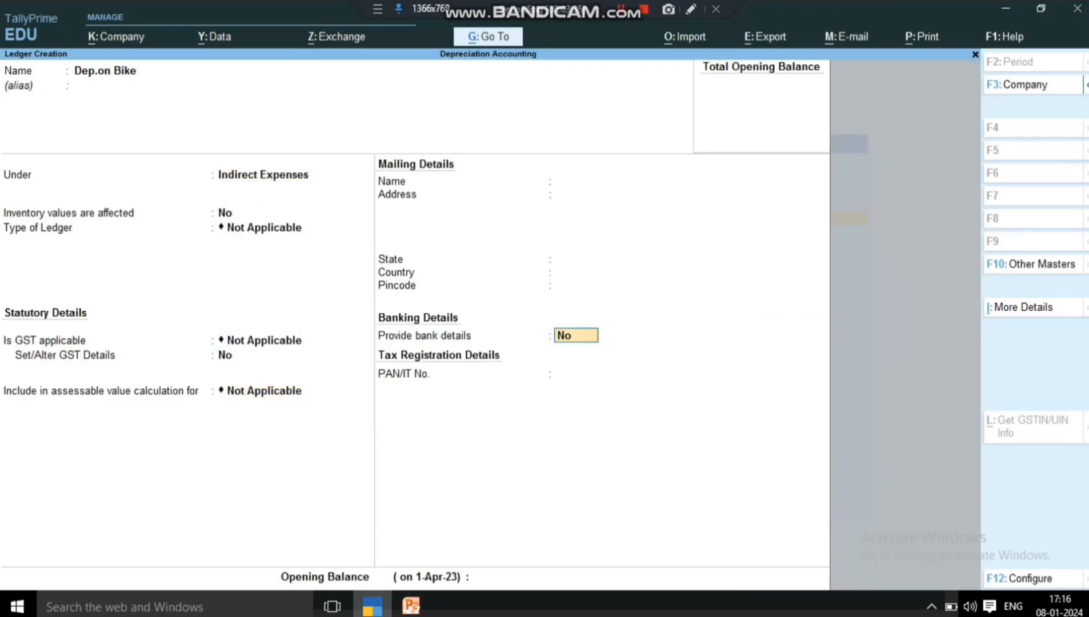
pyautogui.press('Return')
pyautogui.press('Return')
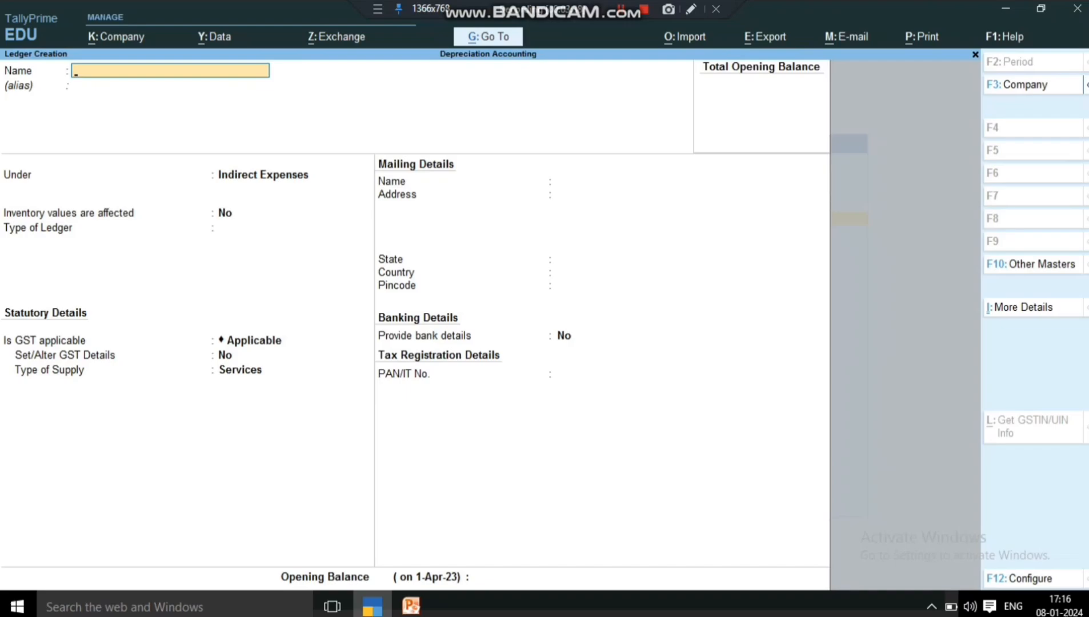
pyautogui.press('Escape')
pyautogui.press('Escape')
# - Start a journal voucher and set its date to 31 March
pyautogui.press('Up')
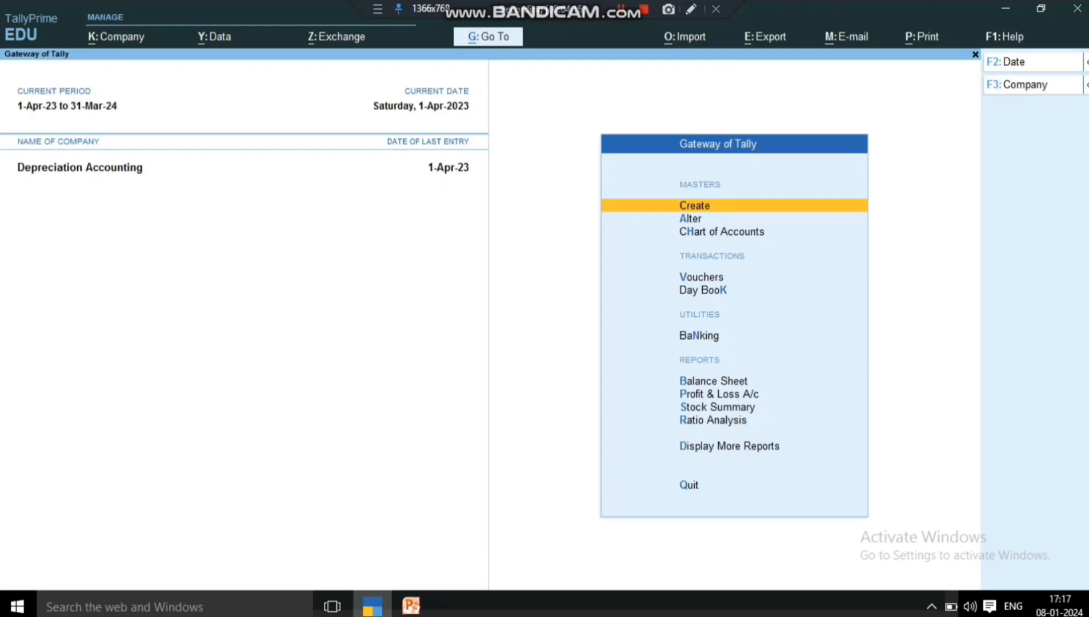
pyautogui.press('Down')
pyautogui.press('Down')
pyautogui.press('Down')
pyautogui.press('Return')
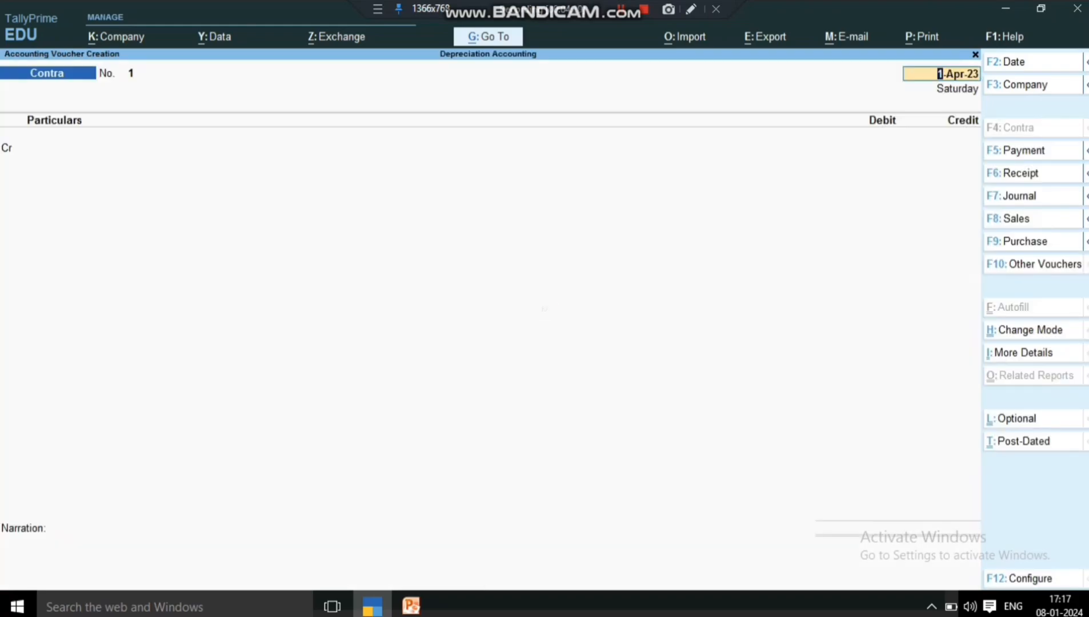
pyautogui.press('F7')
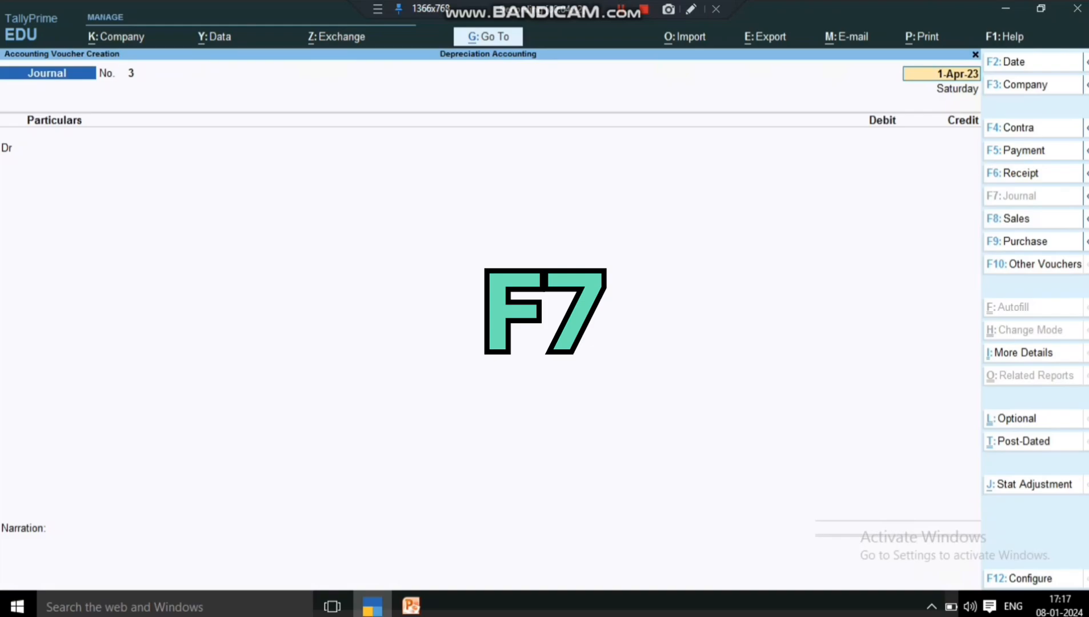
pyautogui.press('F2')
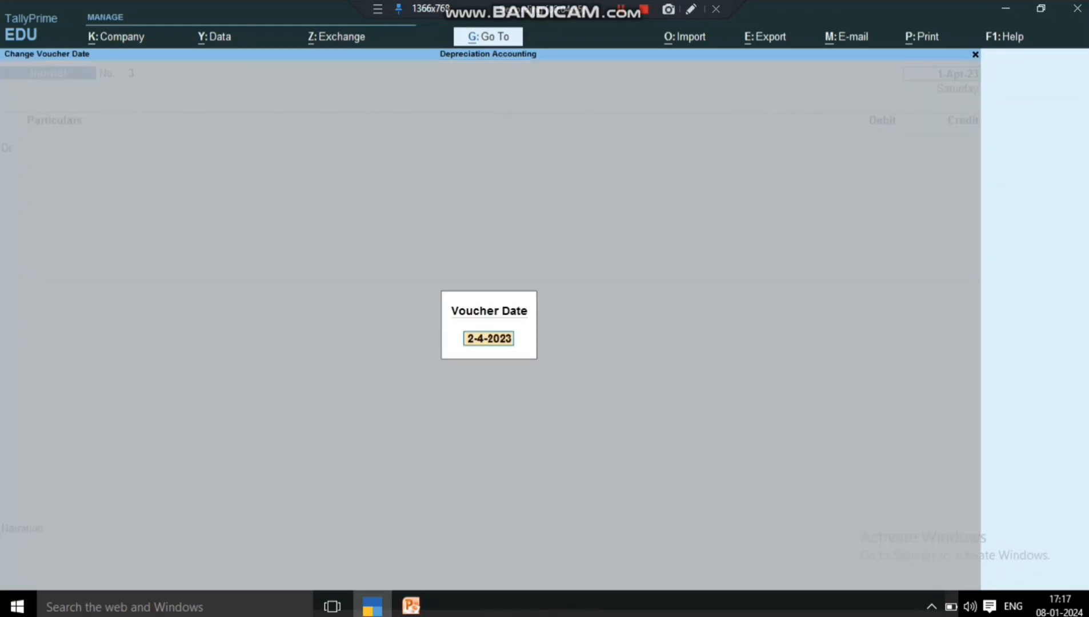
pyautogui.write('31 march')
pyautogui.press('Return')
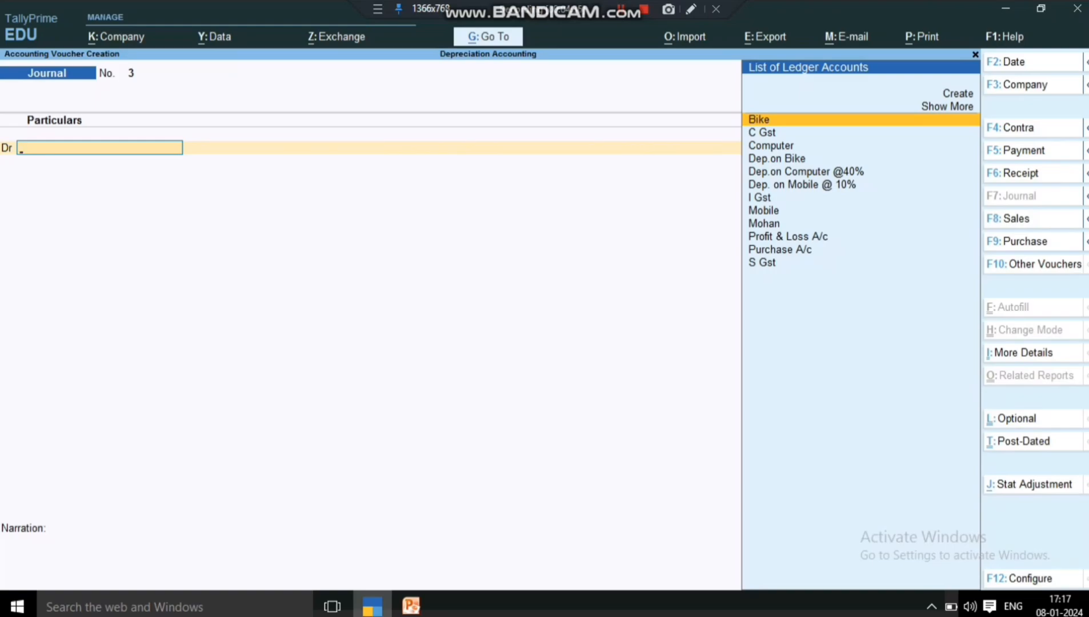
pyautogui.press('Down')
pyautogui.press('Down')
pyautogui.press('Down')
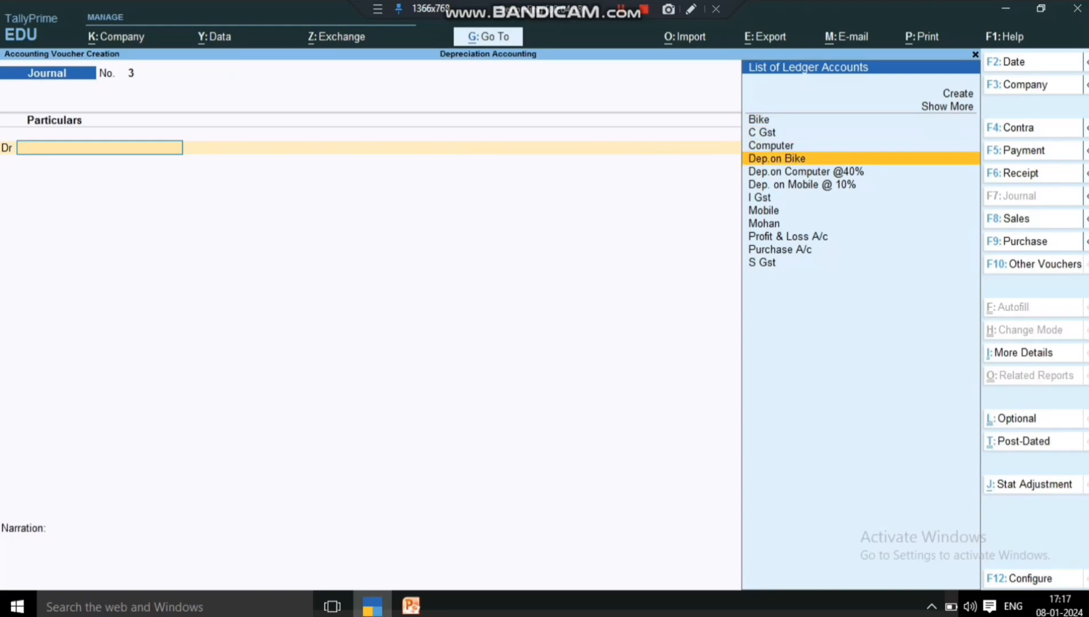
pyautogui.press('Down')
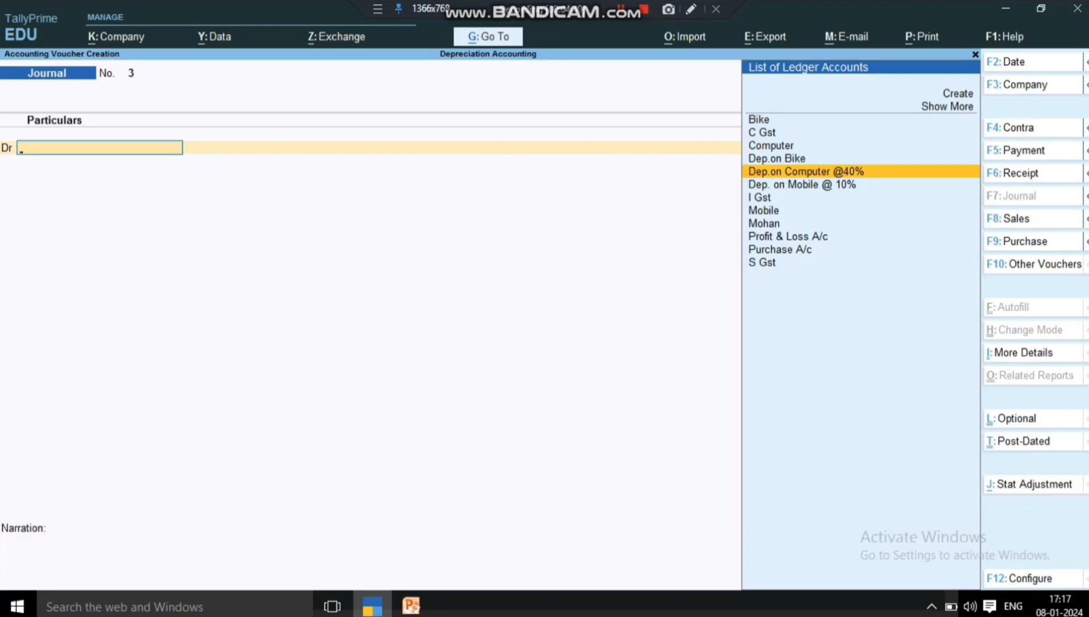
pyautogui.press('Return')
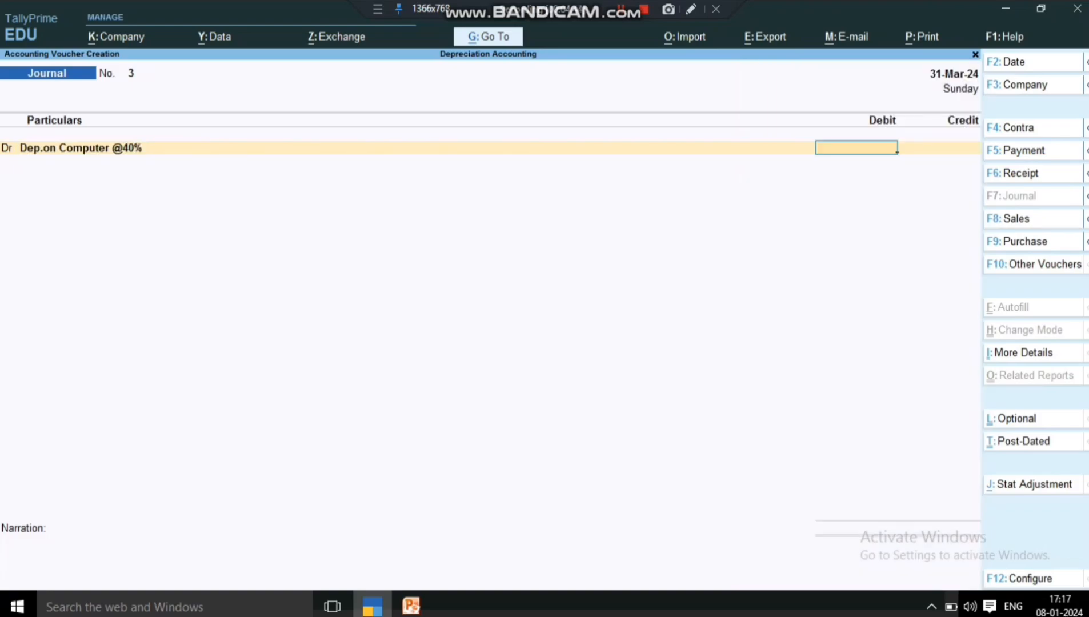
# - Switch to the DEPRECIATION ACCOUNTING presentation in PowerPoint, examine the mobile and computer depreciation slides, and return to TallyPrime
pyautogui.hotkey('alt', 'Tab')
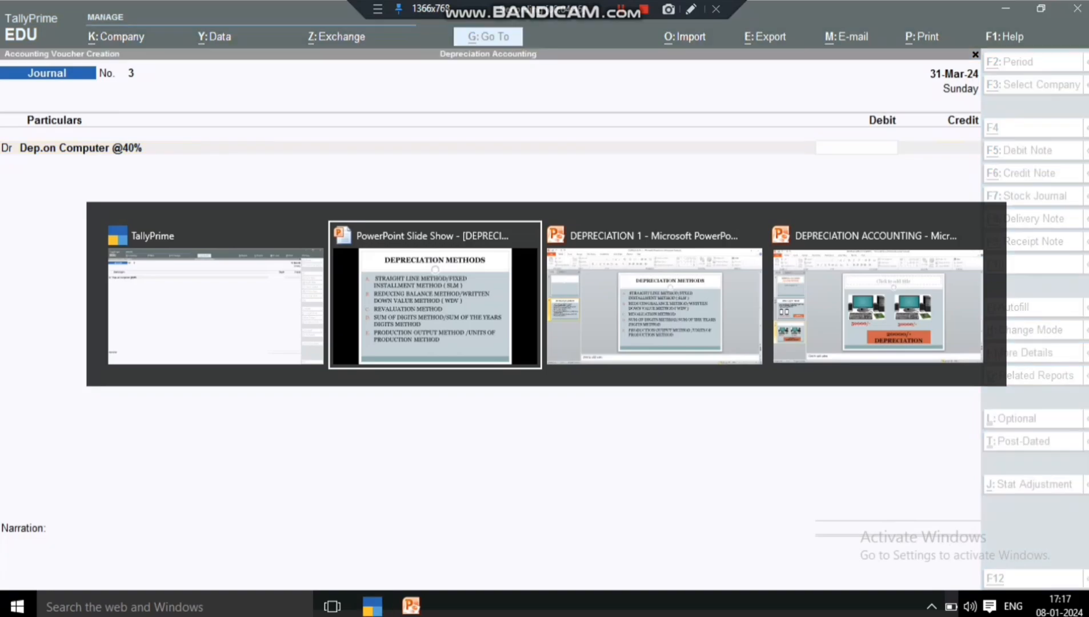
pyautogui.hotkey('alt', 'Tab')
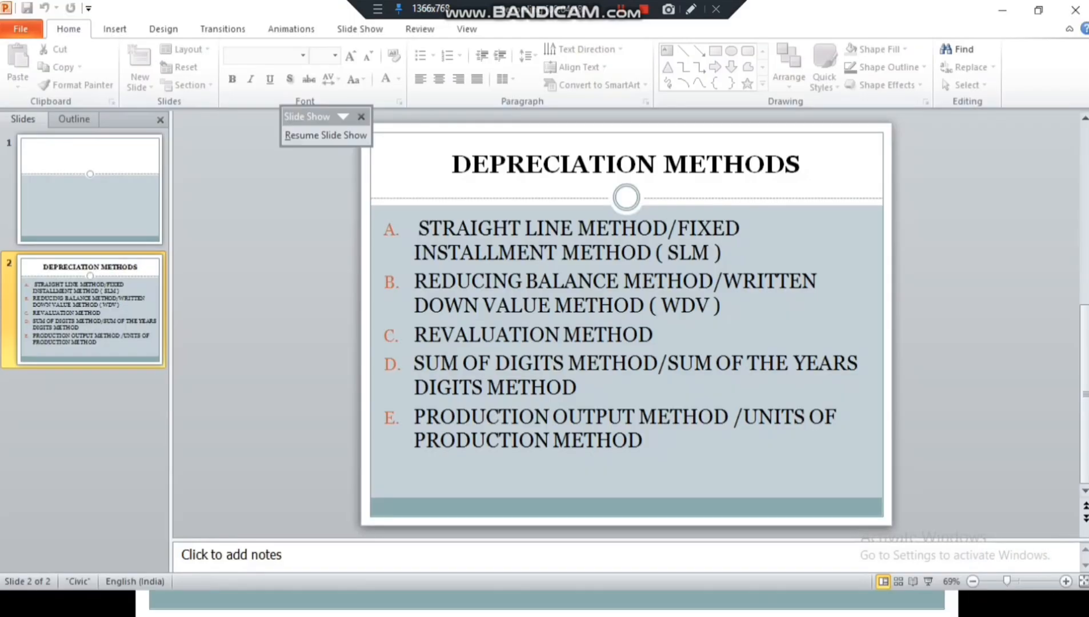
pyautogui.hotkey('alt', 'Tab')
pyautogui.hotkey('alt', 'Tab')
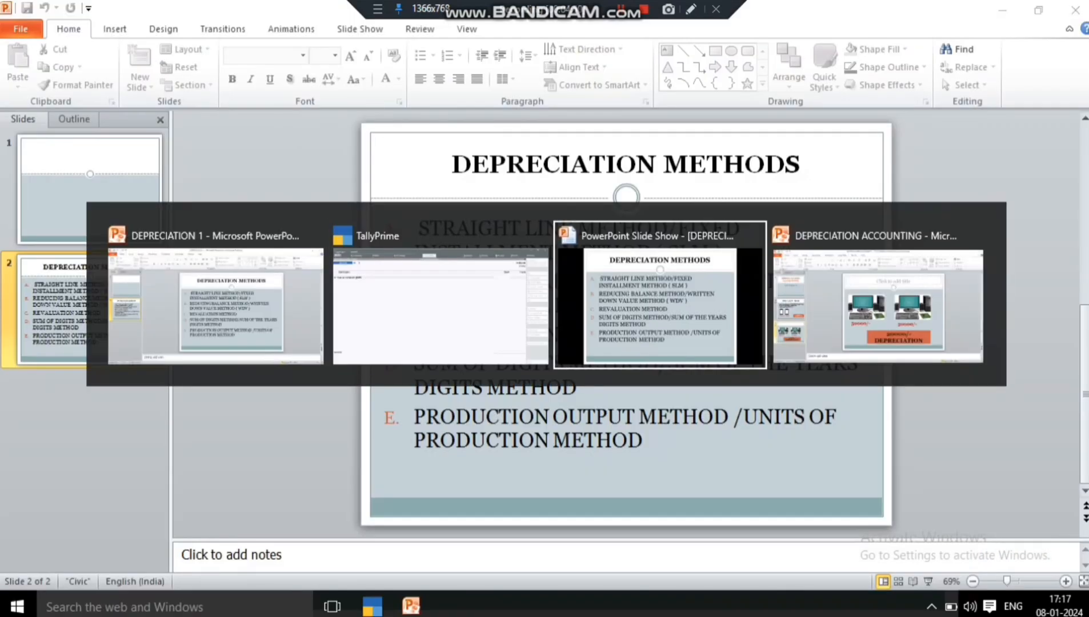
pyautogui.hotkey('alt', 'Tab')
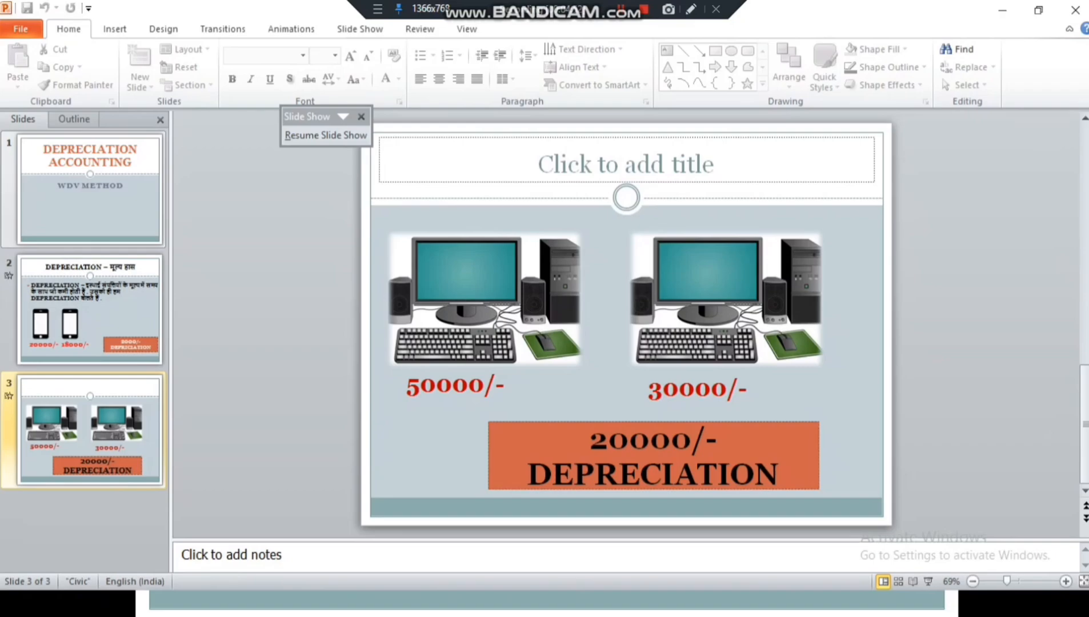
pyautogui.click(90, 310)
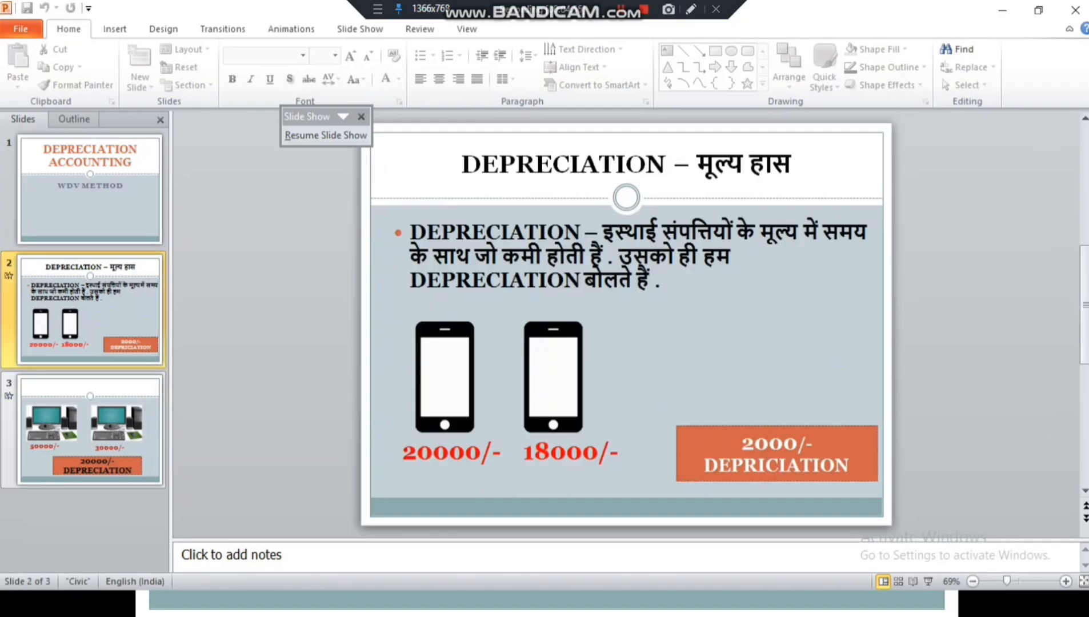
pyautogui.click(90, 430)
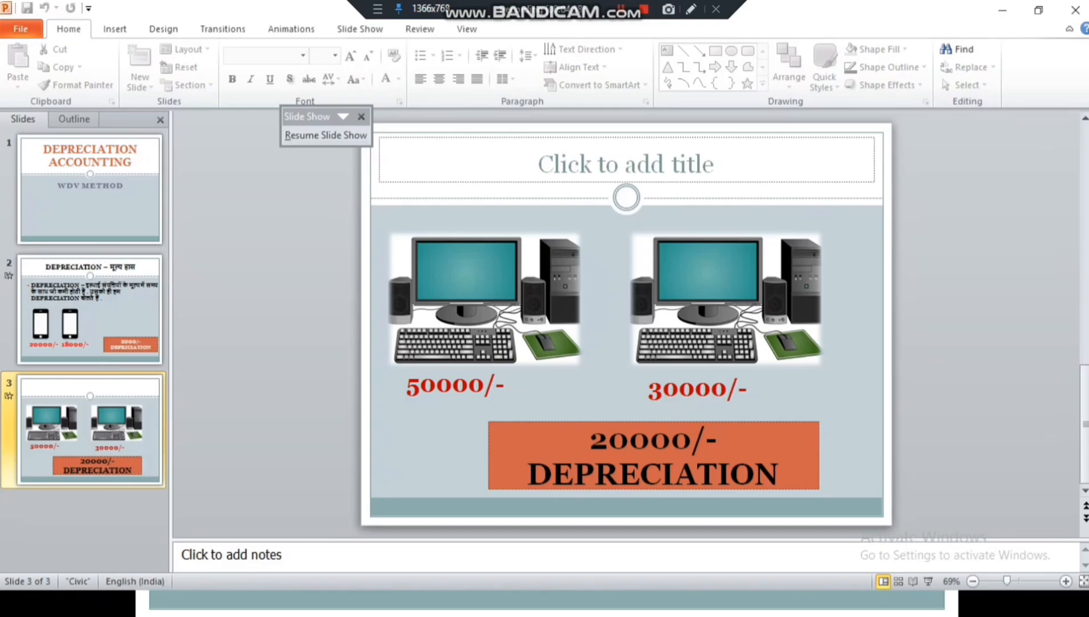
pyautogui.hotkey('alt', 'Tab')
pyautogui.hotkey('alt', 'Tab')
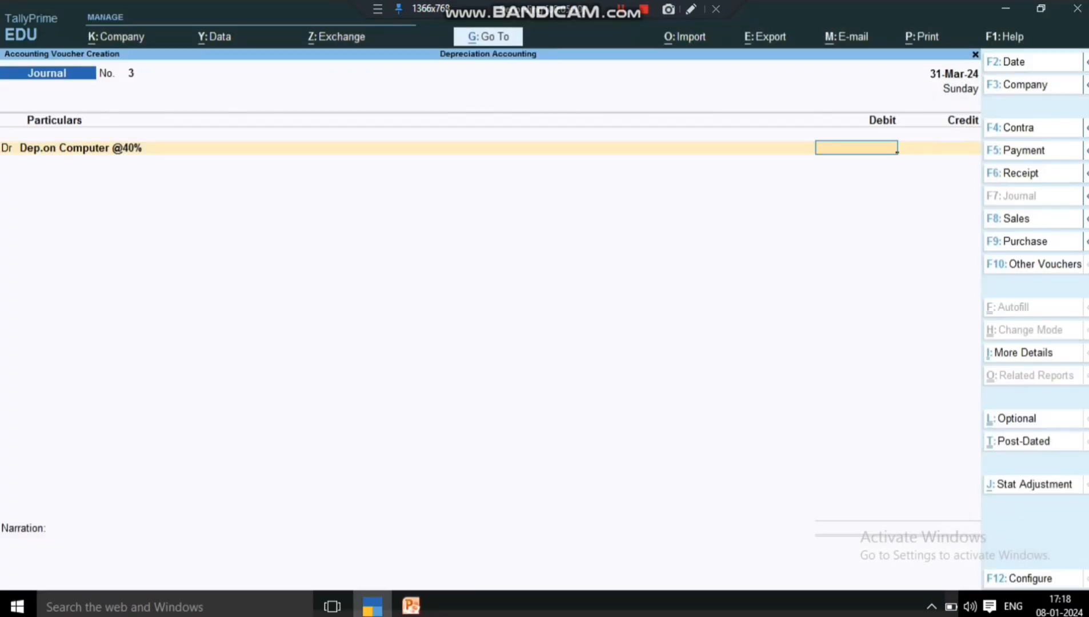
pyautogui.write('20000')
pyautogui.press('Return')
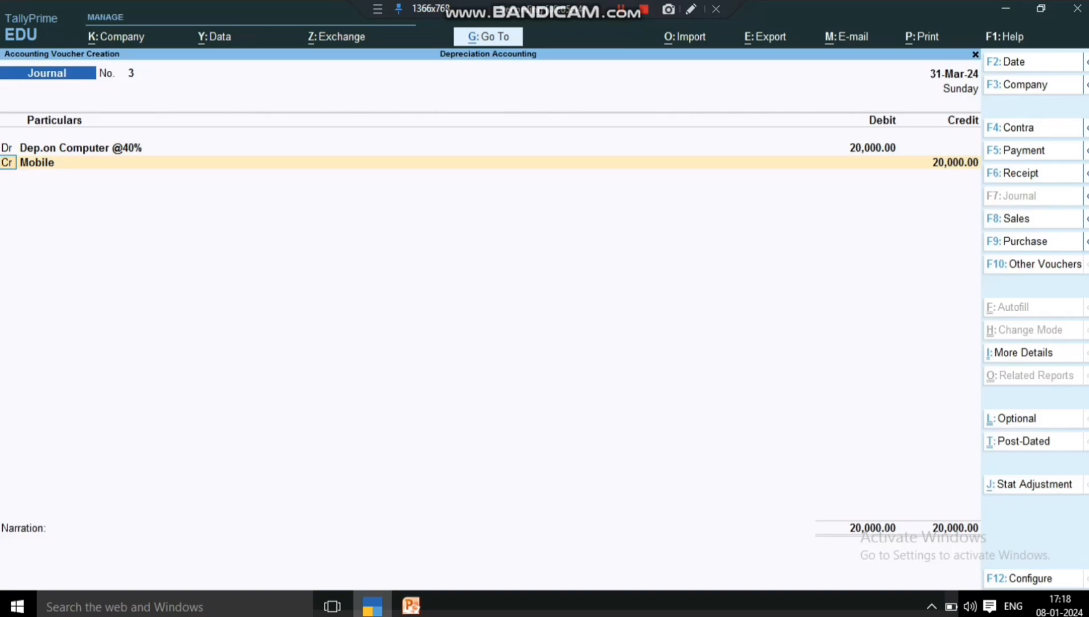
pyautogui.press('d')
pyautogui.press('Return')
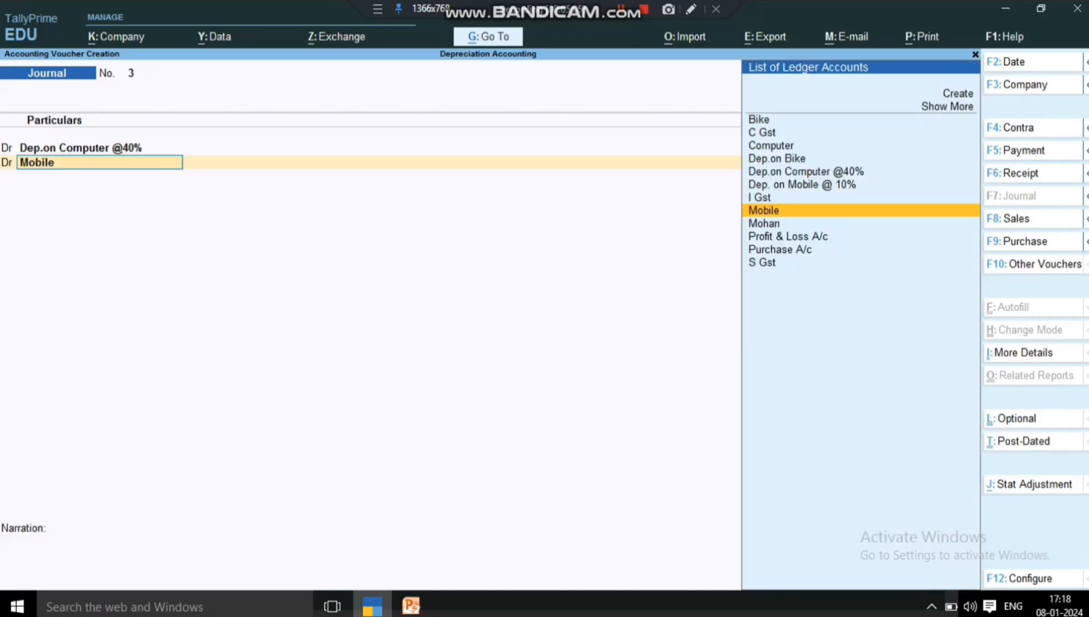
pyautogui.press('Up')
pyautogui.press('Up')
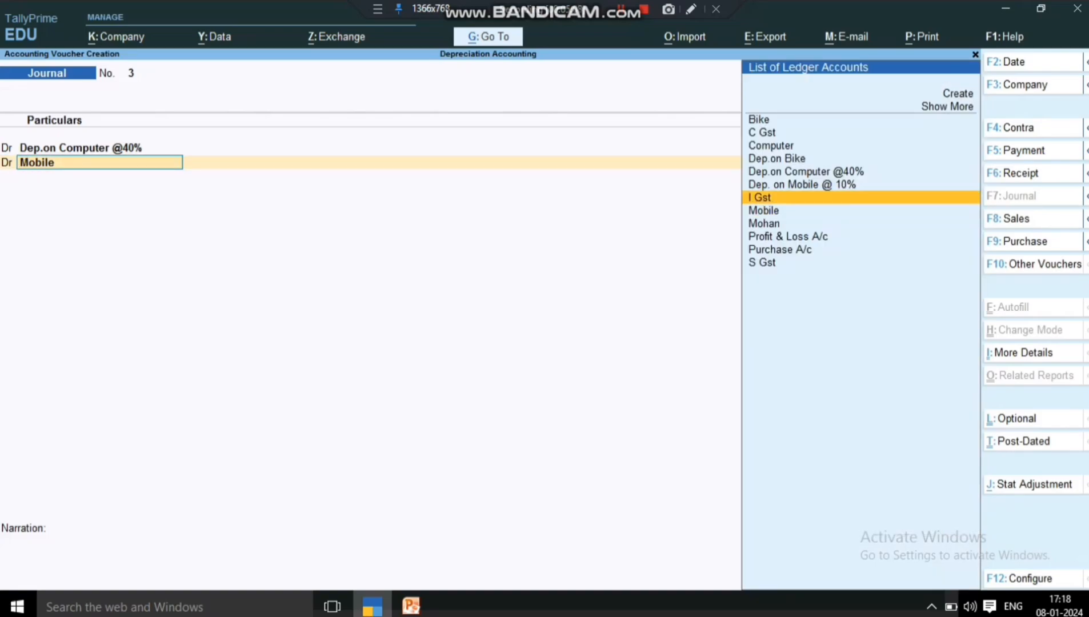
pyautogui.press('Return')
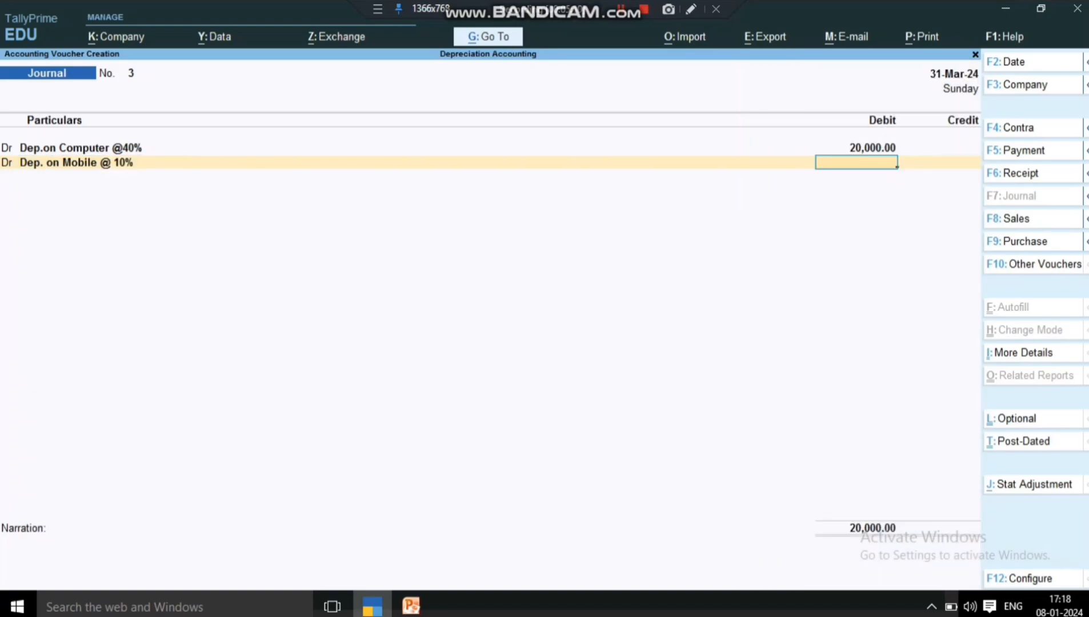
# - Check the mobile depreciation slide in PowerPoint, return to TallyPrime, and debit Dep. on Mobile @ 10% with 2,000
pyautogui.hotkey('alt', 'Tab')
pyautogui.hotkey('alt', 'Tab')
pyautogui.hotkey('alt', 'Tab')
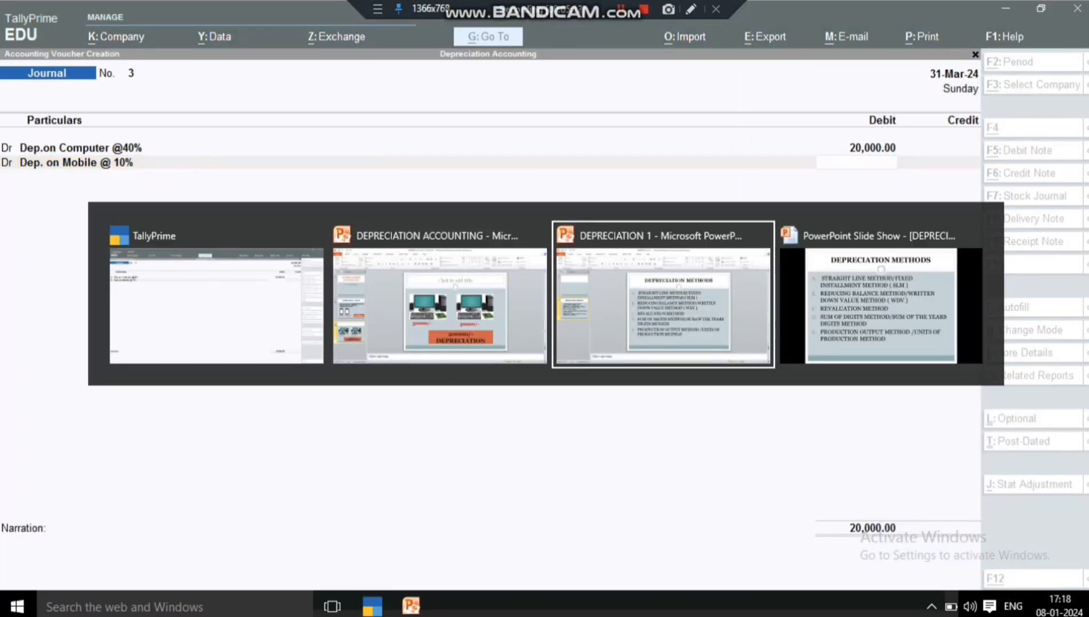
pyautogui.hotkey('alt', 'Tab')
pyautogui.hotkey('alt', 'Tab')
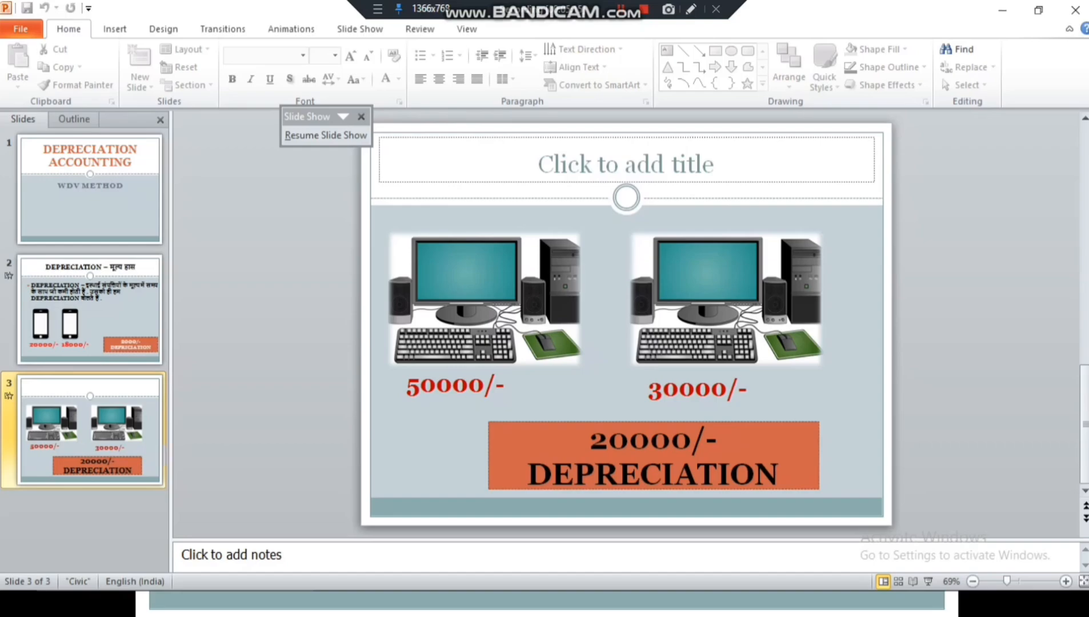
pyautogui.press('Up')
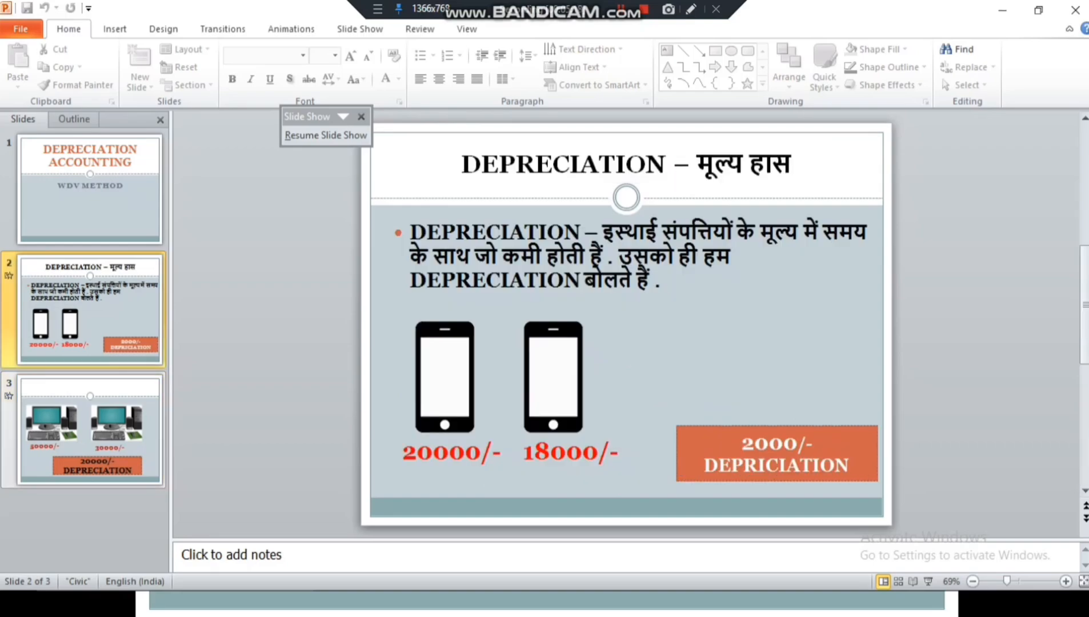
pyautogui.hotkey('alt', 'Tab')
pyautogui.hotkey('alt', 'Tab')
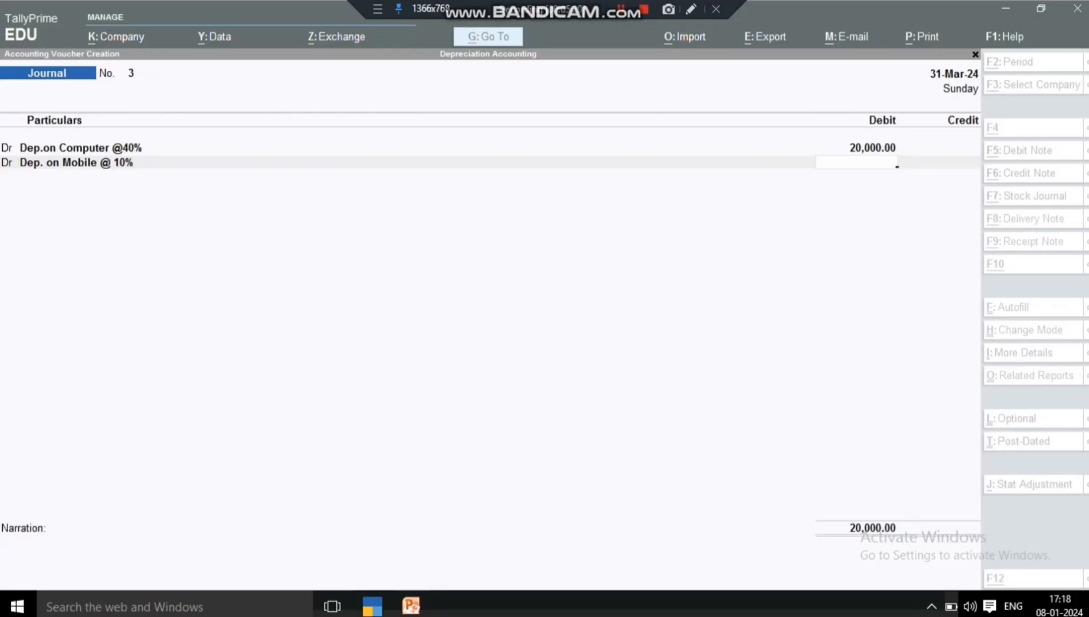
pyautogui.write('2000')
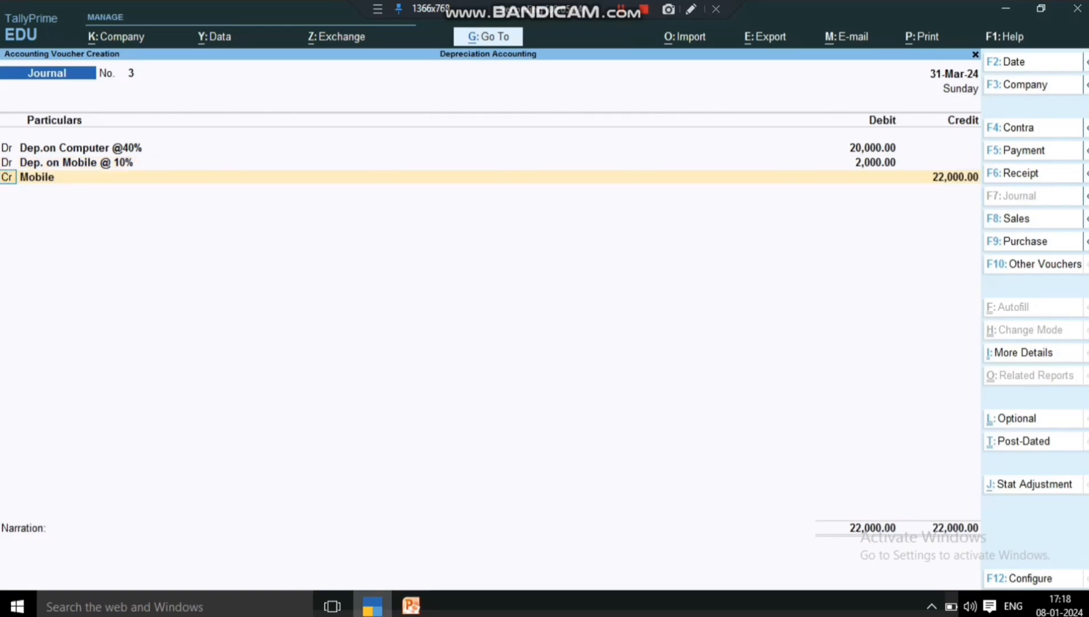
# - Add a third debit line for the Dep.on Bike ledger with an amount of 10,000
pyautogui.write('dr')
pyautogui.press('Return')
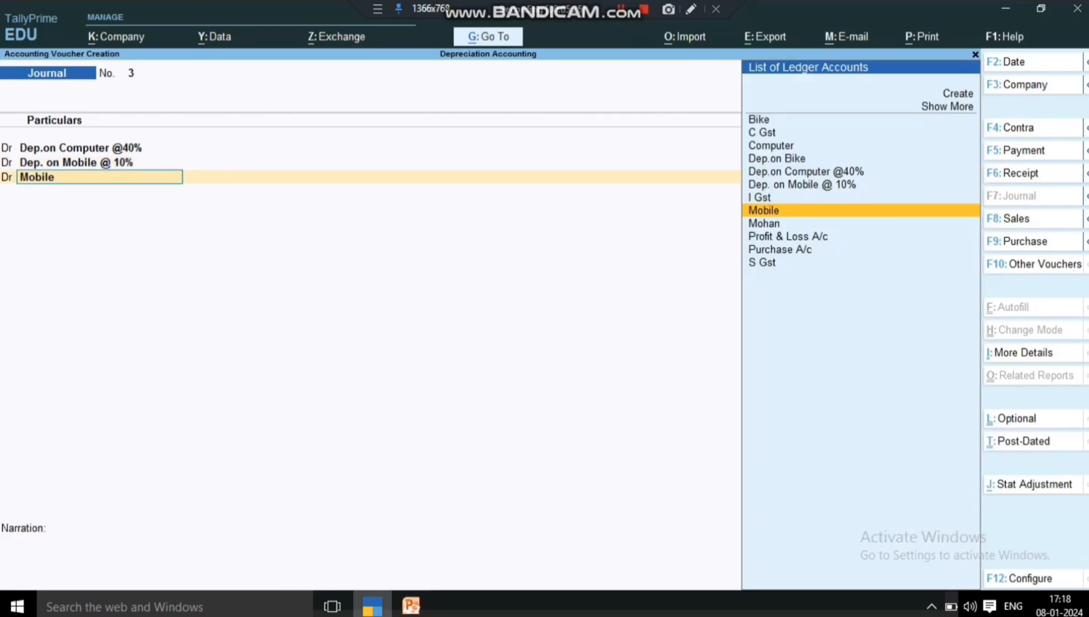
pyautogui.press('Up')
pyautogui.press('Up')
pyautogui.press('Up')
pyautogui.press('Up')
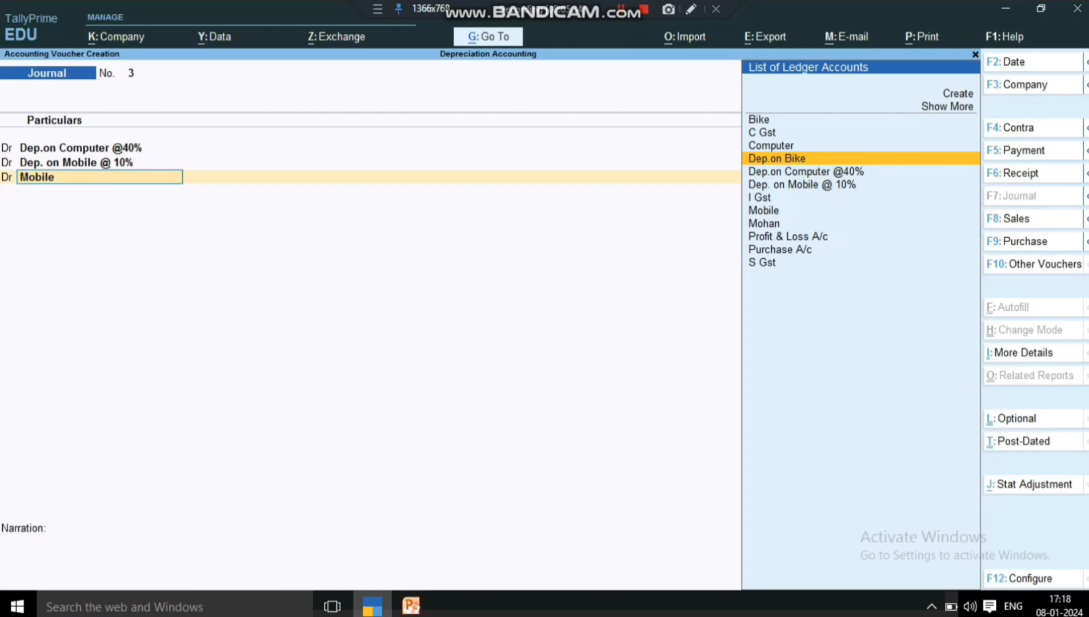
pyautogui.press('Return')
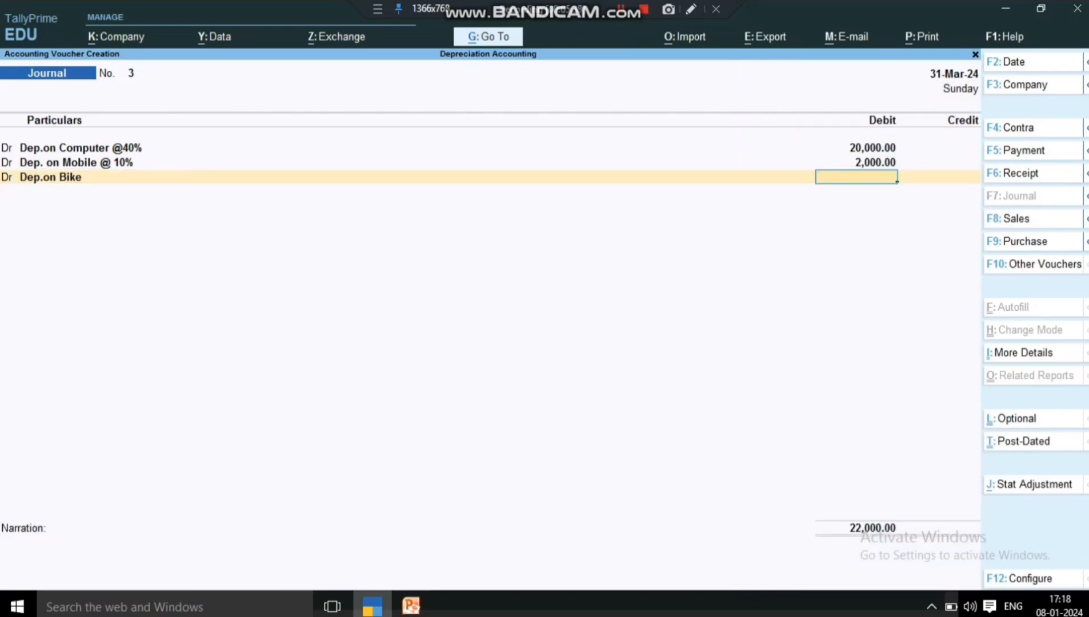
pyautogui.write('10000')
pyautogui.press('Return')
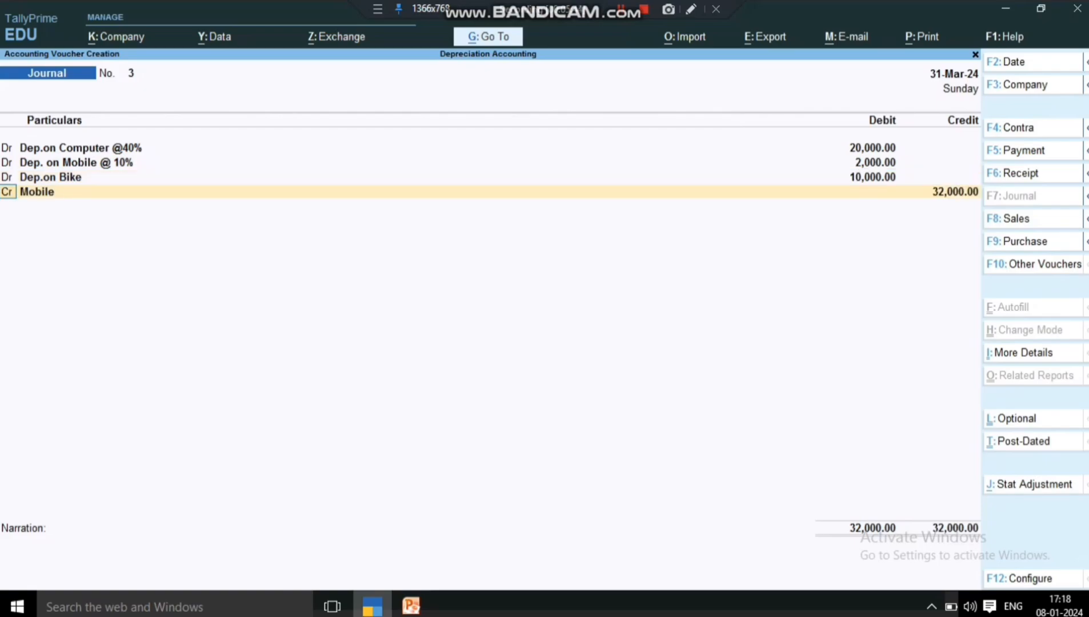
# - Credit the Computer ledger with 20,000 on the journal's first credit line
pyautogui.press('Return')
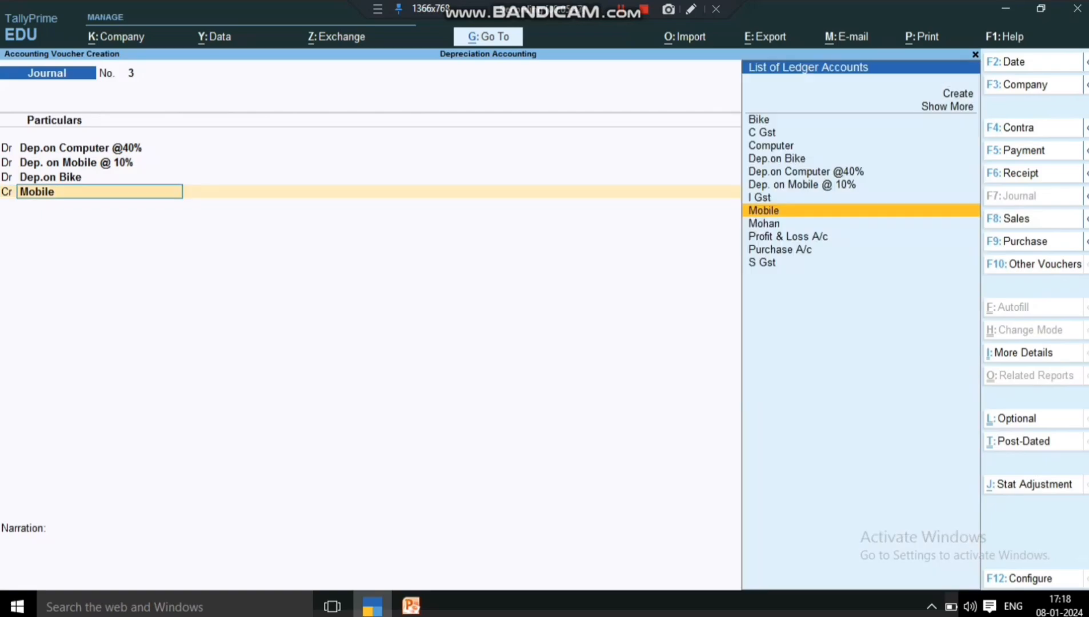
pyautogui.press('Up')
pyautogui.press('Down')
pyautogui.press('Down')
pyautogui.press('Down')
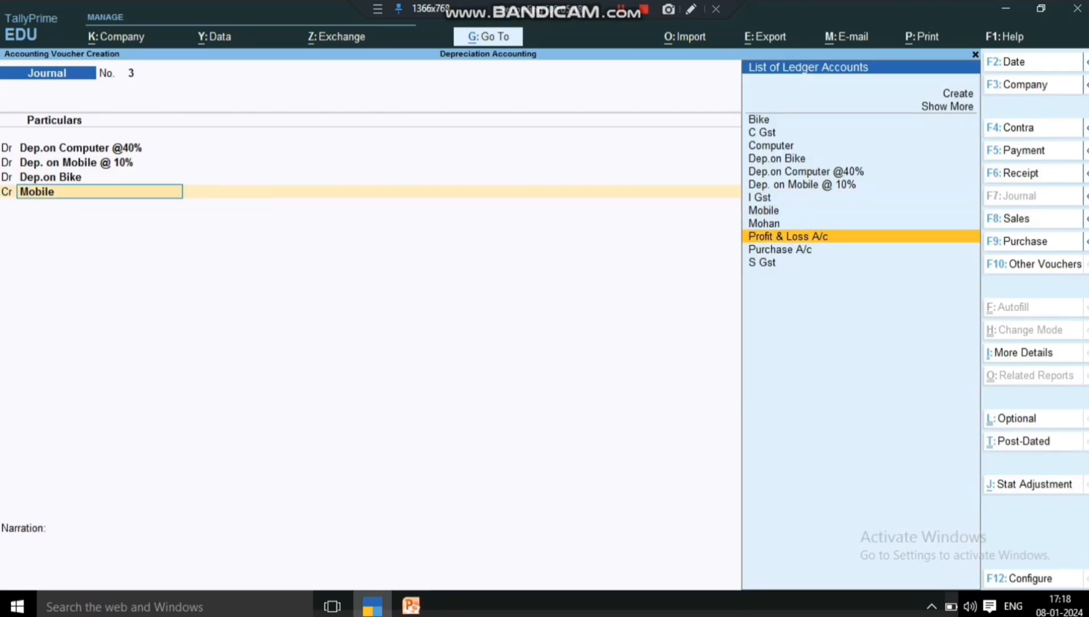
pyautogui.press('Up')
pyautogui.press('Up')
pyautogui.press('Up')
pyautogui.press('Up')
pyautogui.press('Up')
pyautogui.press('Up')
pyautogui.press('Up')
pyautogui.press('Up')
pyautogui.press('Up')
pyautogui.press('Up')
pyautogui.press('Up')
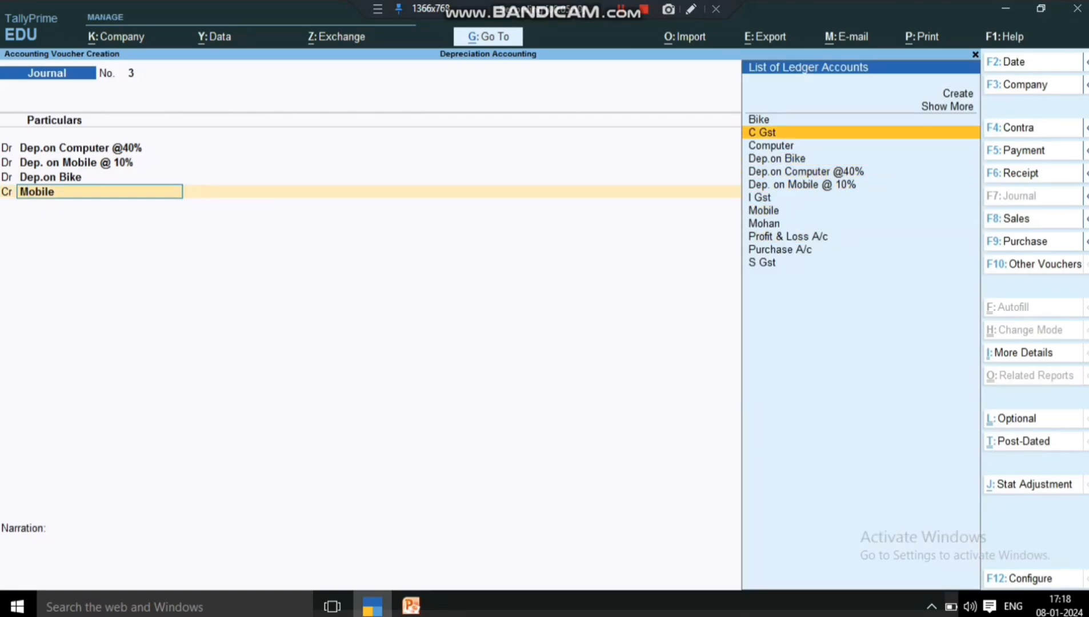
pyautogui.press('Return')
pyautogui.press('Down')
pyautogui.press('Down')
pyautogui.press('Down')
pyautogui.press('Down')
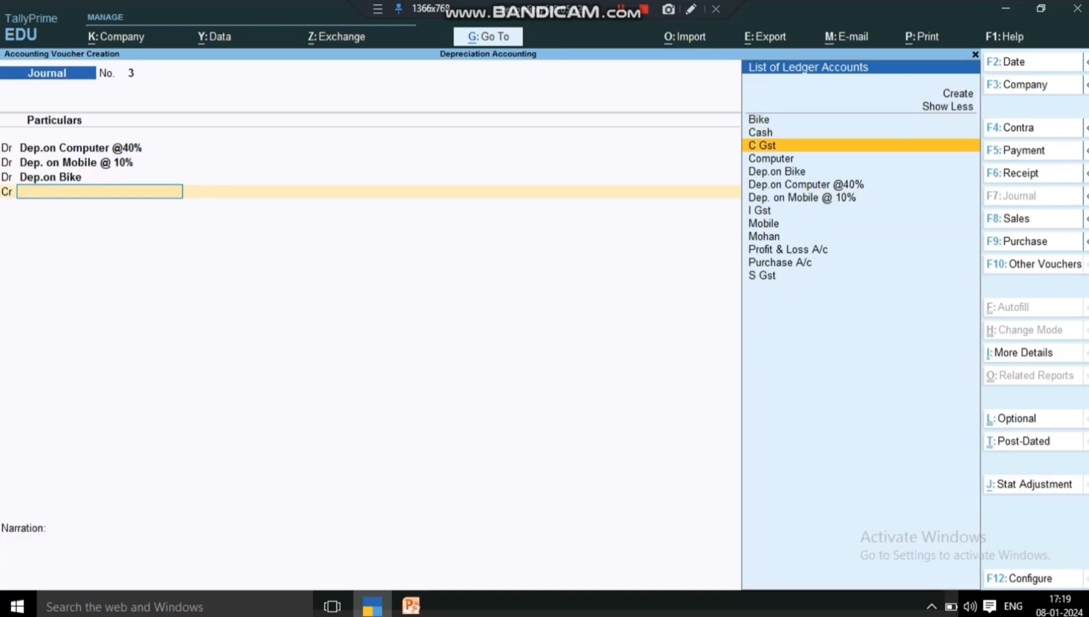
pyautogui.press('Down')
pyautogui.press('Down')
pyautogui.press('Down')
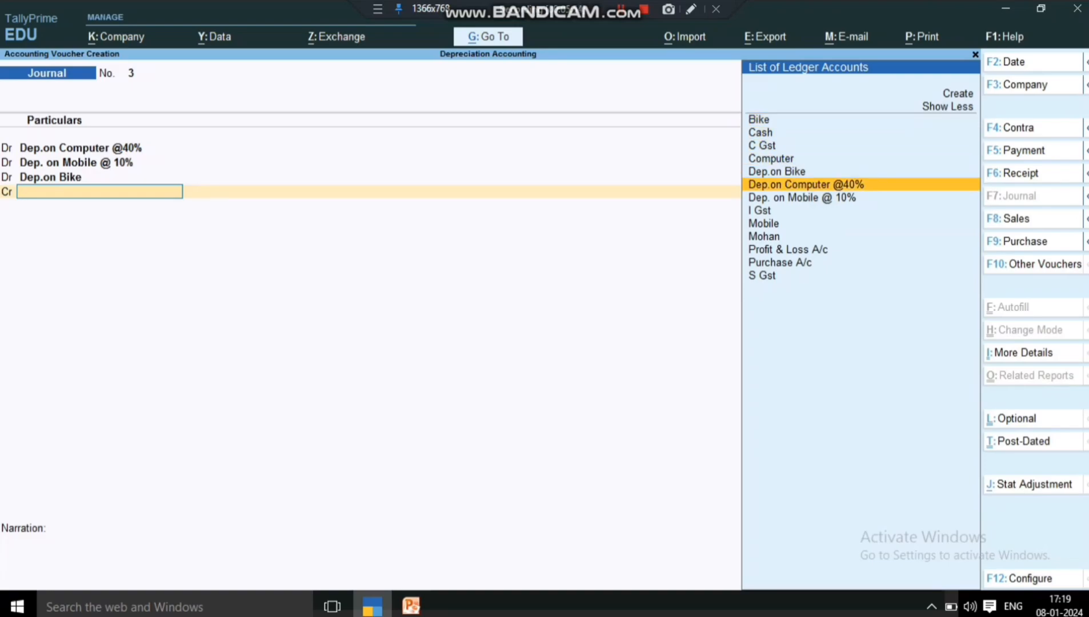
pyautogui.press('Up')
pyautogui.press('Up')
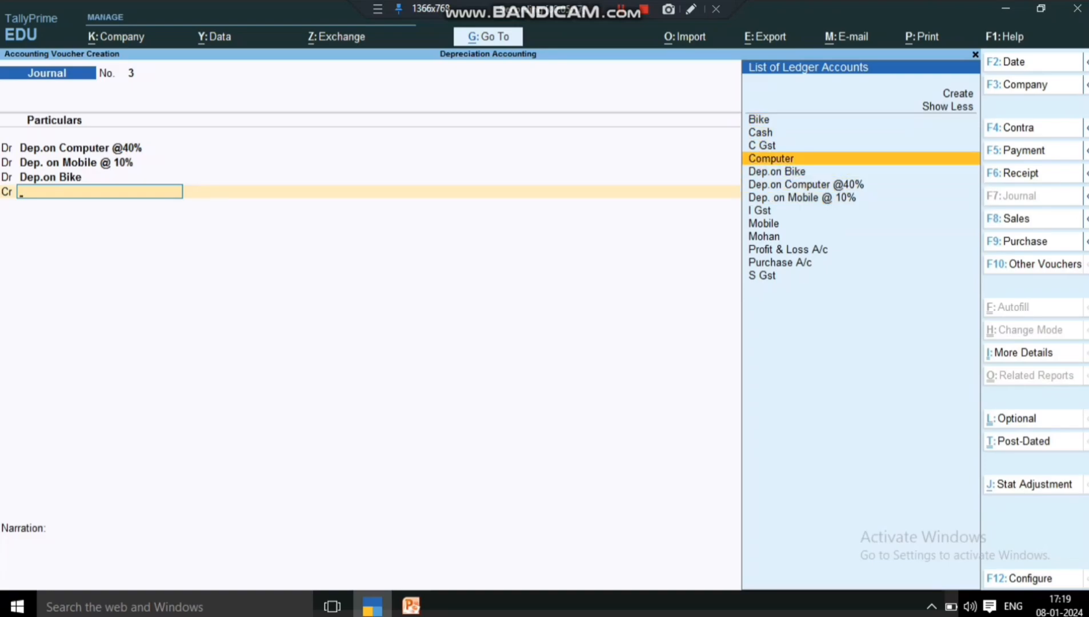
pyautogui.press('Return')
pyautogui.press('Return')
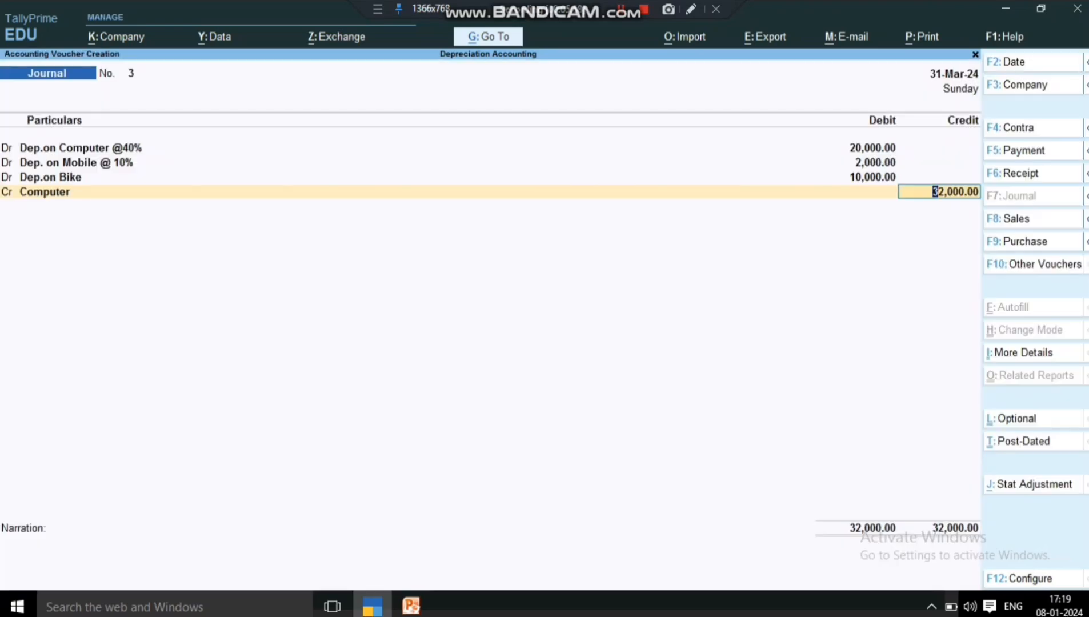
pyautogui.press('BackSpace')
pyautogui.write('20000')
pyautogui.press('Return')
# - Add a second credit line for the Mobile ledger with an amount of 2,000
pyautogui.press('Return')
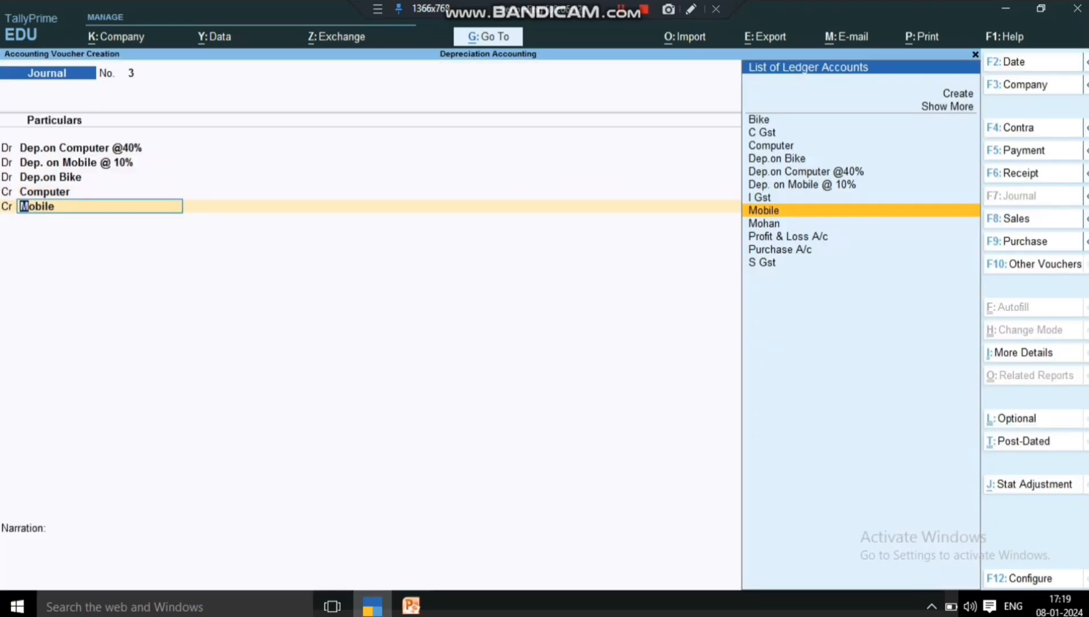
pyautogui.press('Up')
pyautogui.press('Up')
pyautogui.press('Down')
pyautogui.press('Down')
pyautogui.press('Return')
pyautogui.press('Return')
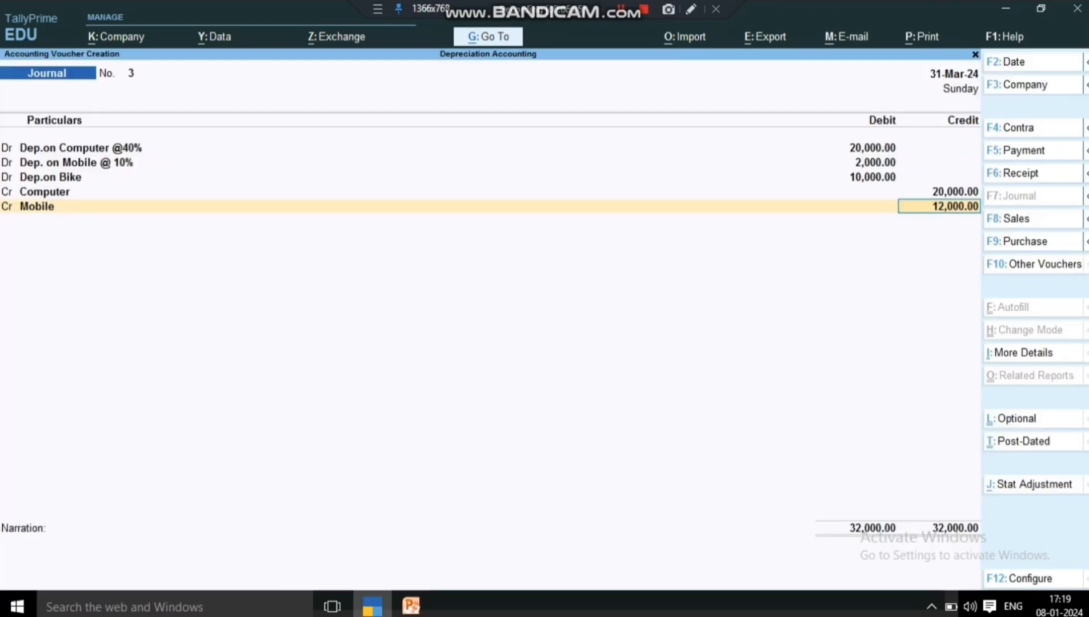
pyautogui.write('2000')
pyautogui.press('Return')
# - Credit the Bike ledger with the remaining 10,000, leaving its tax classification blank
pyautogui.press('Return')
pyautogui.press('Up')
pyautogui.press('Up')
pyautogui.press('Up')
pyautogui.press('Up')
pyautogui.press('Up')
pyautogui.press('Up')
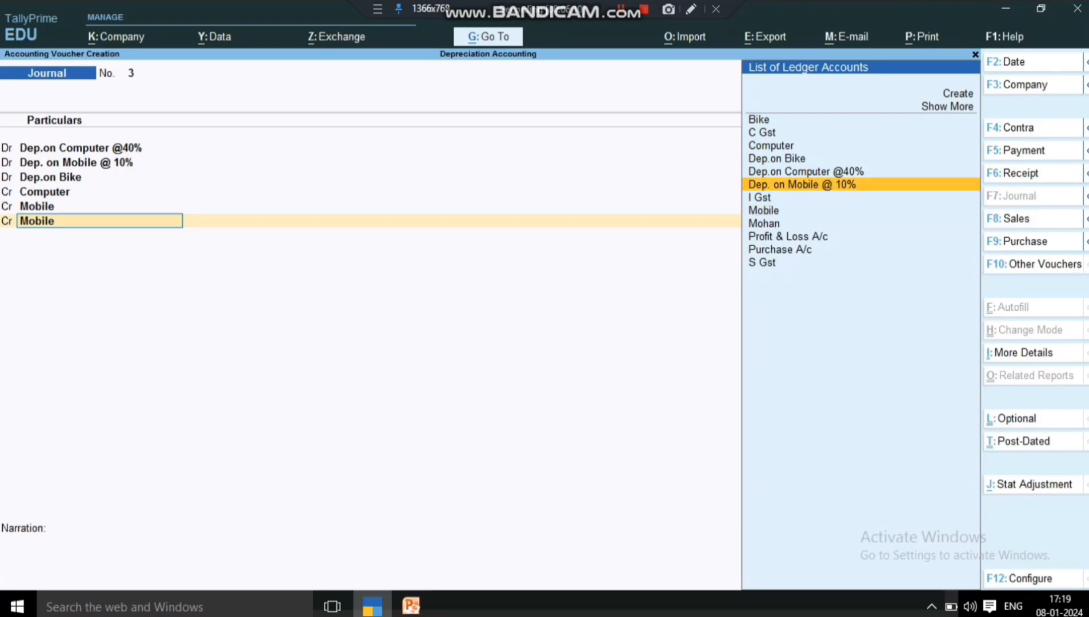
pyautogui.press('Up')
pyautogui.press('Return')
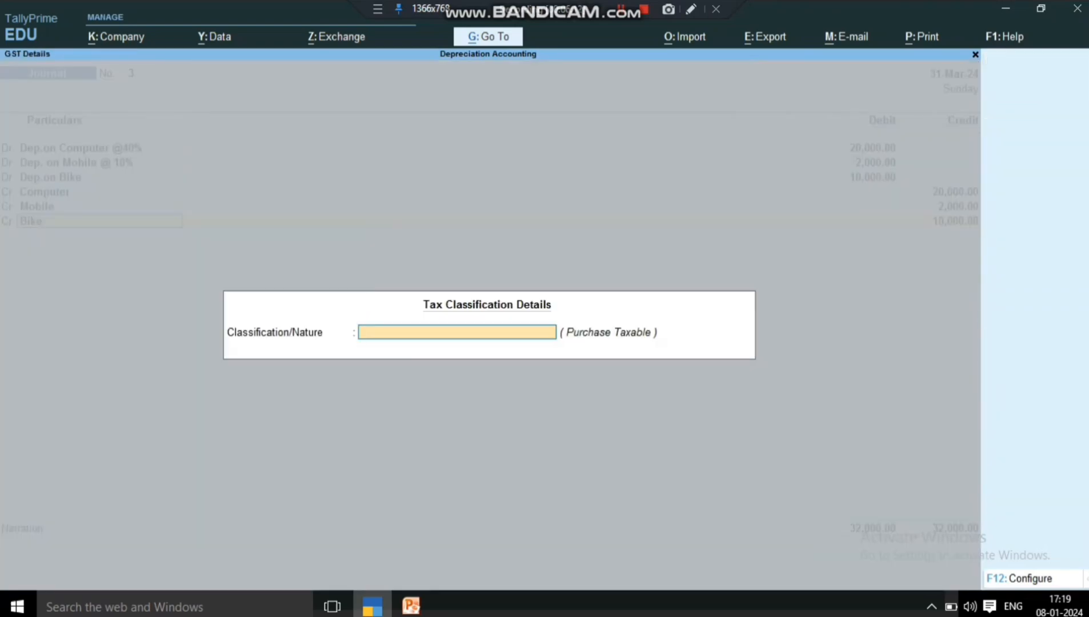
pyautogui.press('Return')
pyautogui.press('Return')
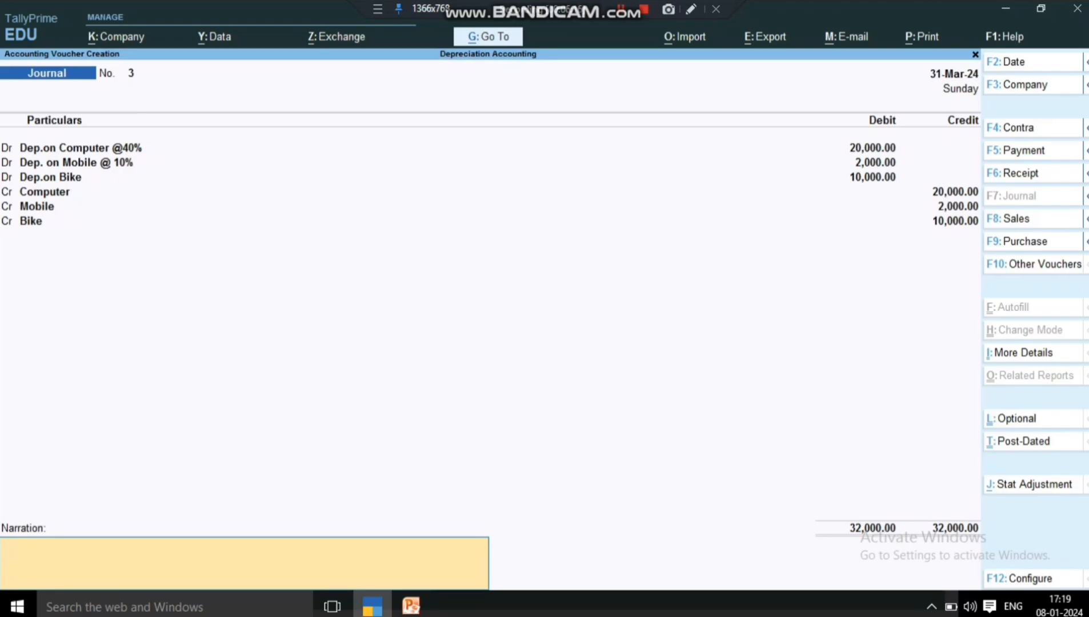
# - Save the journal voucher without a narration and return to the Gateway of Tally
pyautogui.press('ctrl')
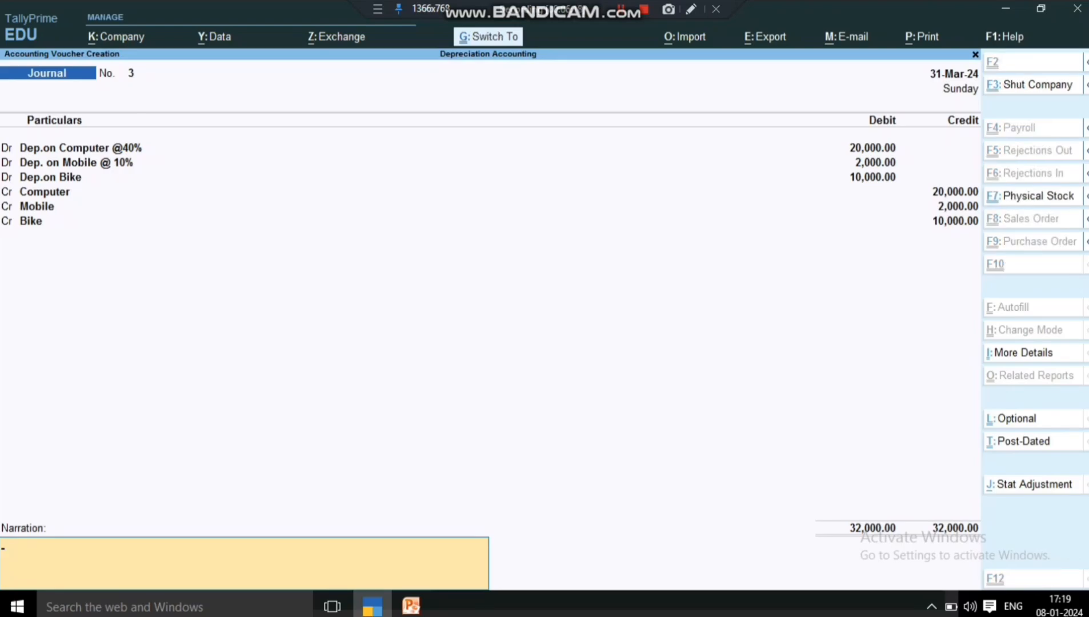
pyautogui.hotkey('ctrl', 'a')
pyautogui.press('Escape')
pyautogui.press('Return')
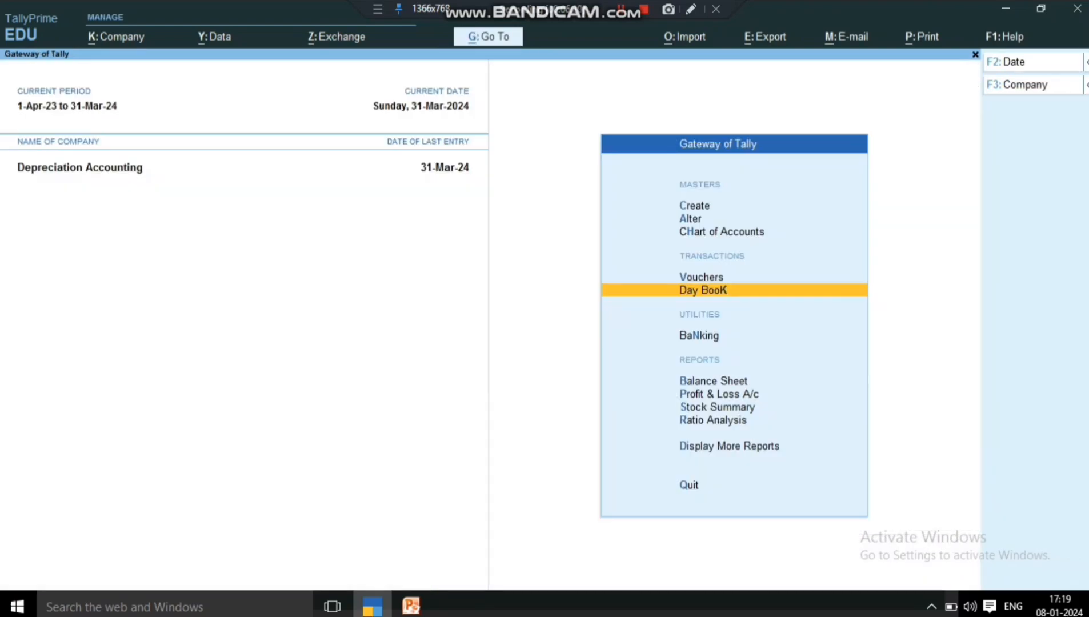
# - Examine the closing balances of the Bike, Computer and Mobile under Fixed Assets in the Balance Sheet, and return to the Gateway of Tally
pyautogui.press('Down')
pyautogui.press('Down')
pyautogui.press('Return')
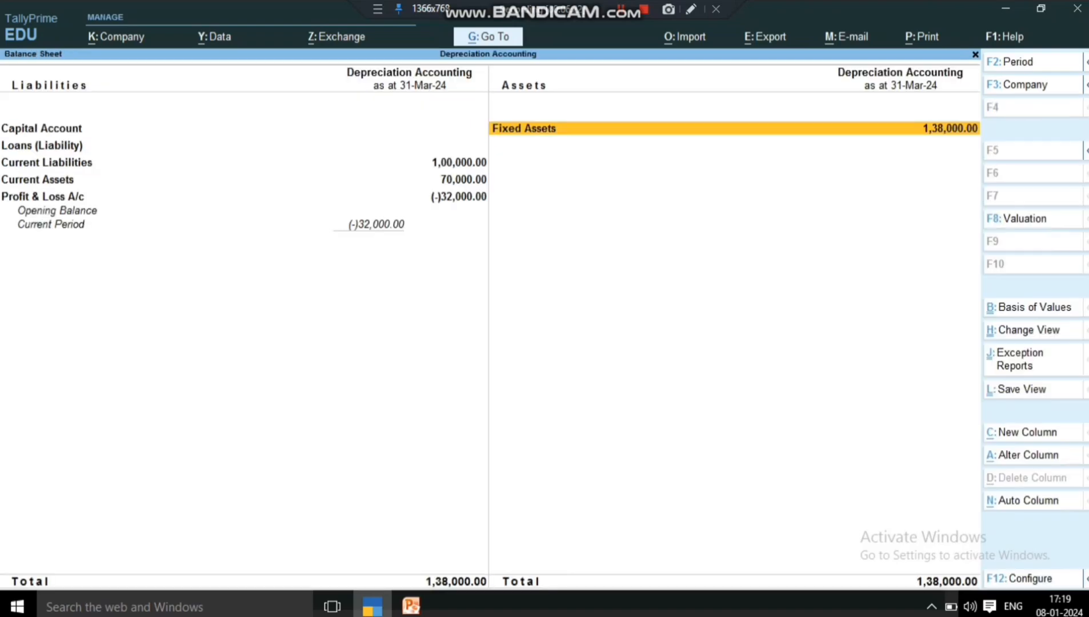
pyautogui.press('Return')
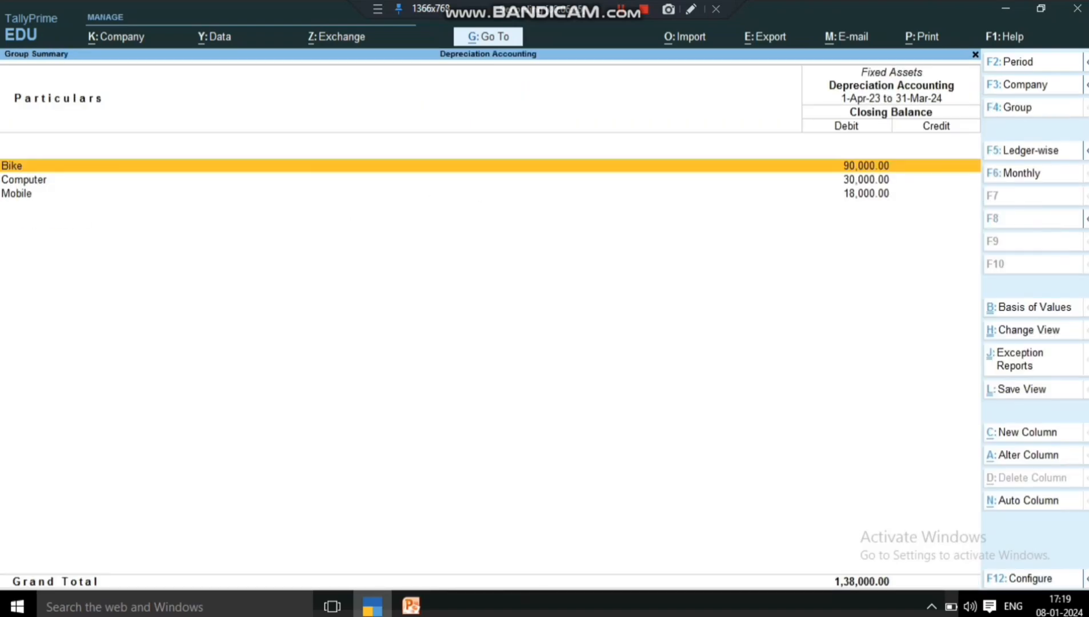
pyautogui.press('Down')
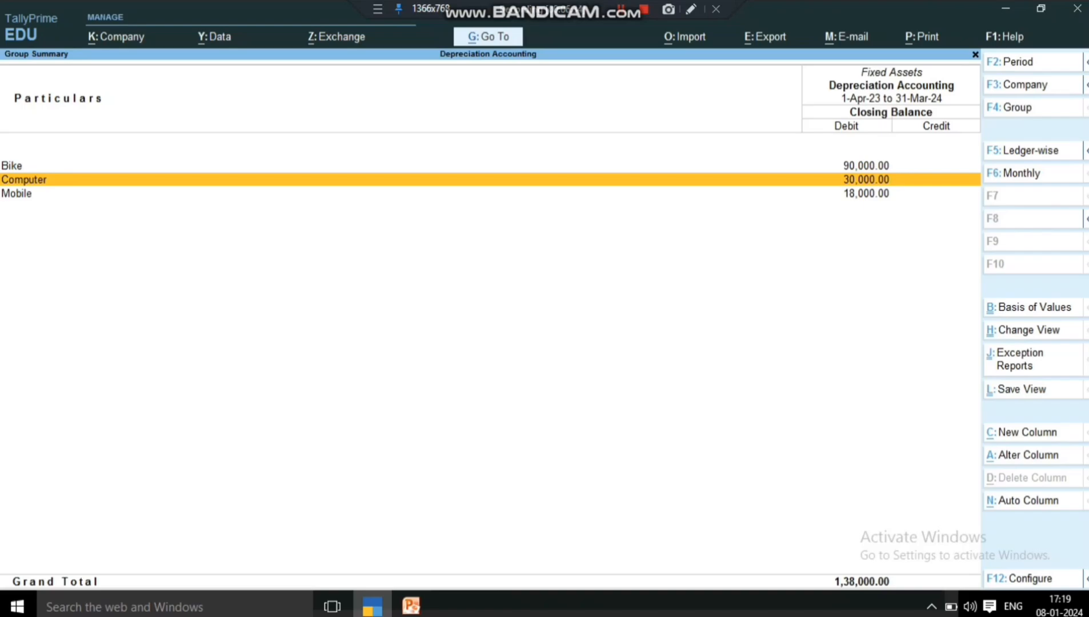
pyautogui.press('Down')
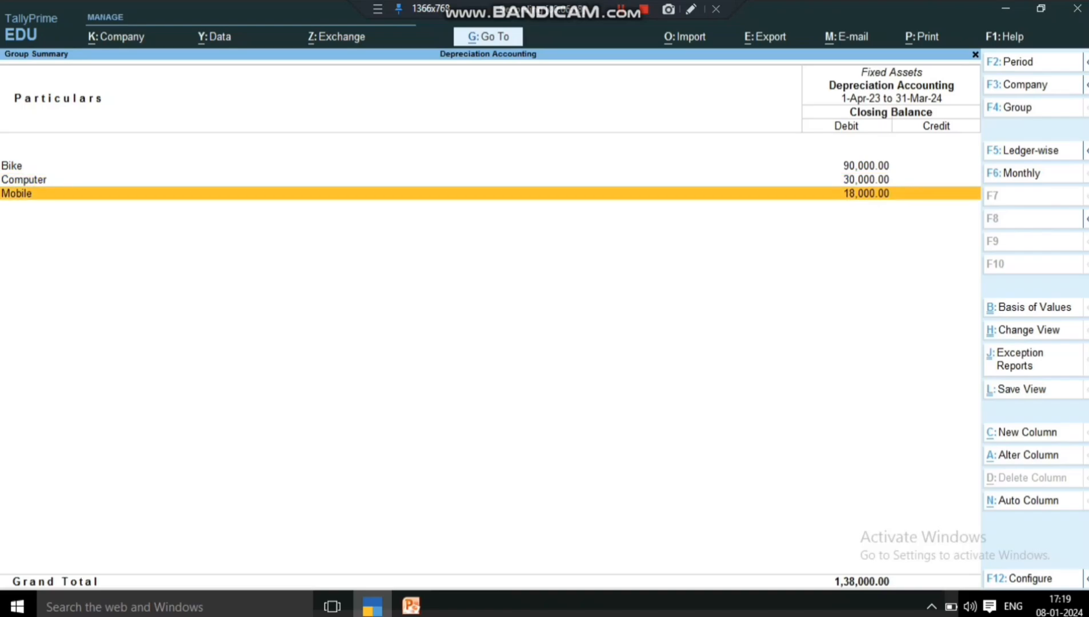
pyautogui.press('Escape')
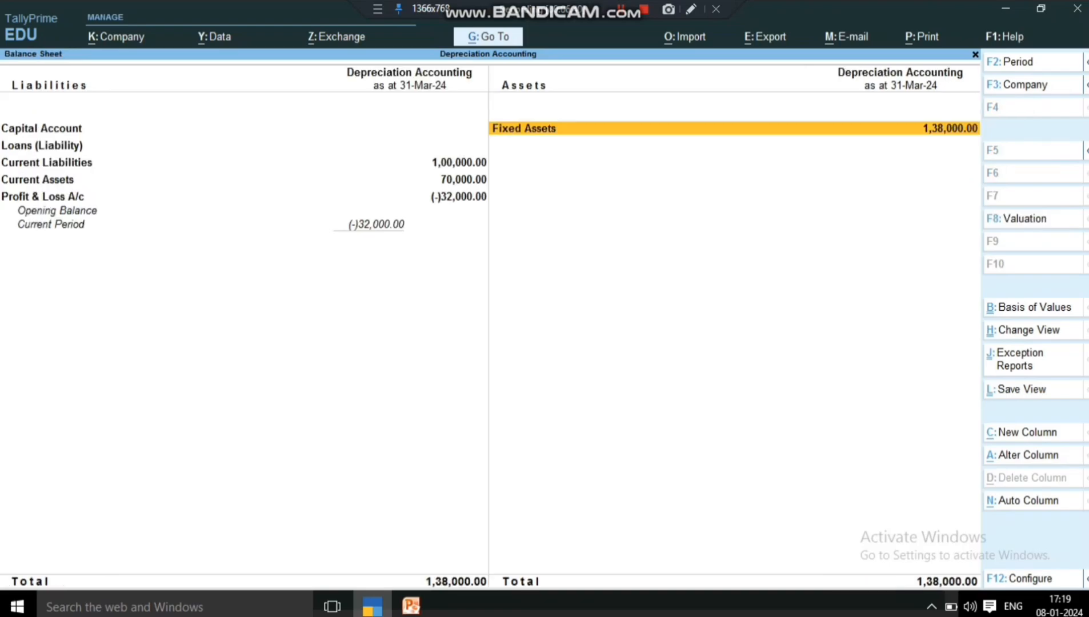
pyautogui.press('Escape')
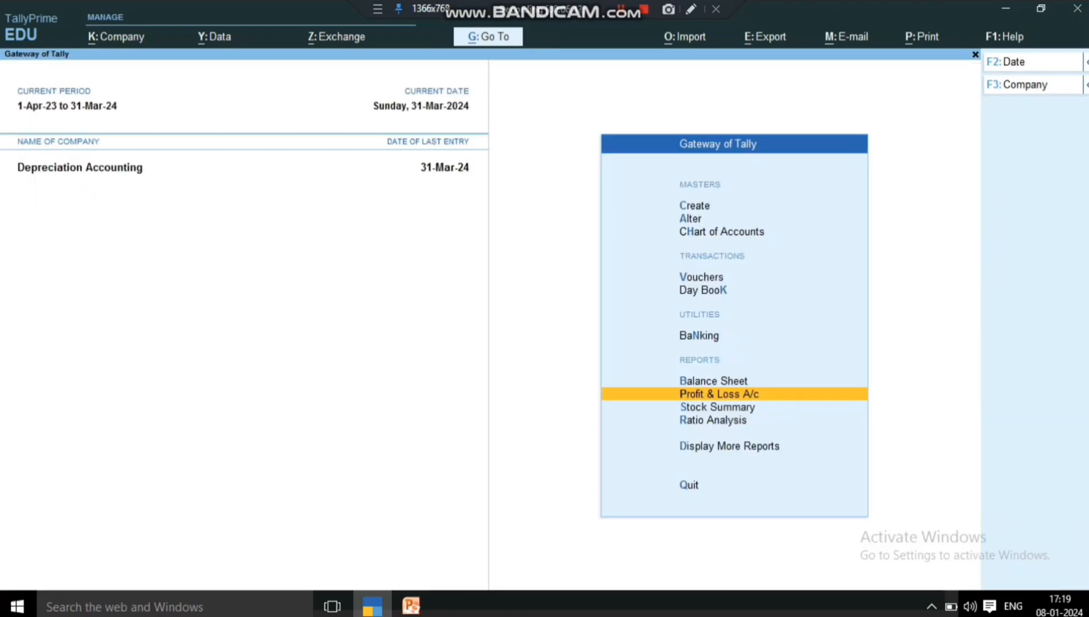
# - Open the Indirect Expenses breakdown in the Profit & Loss A/c to examine the depreciation ledgers
pyautogui.press('Return')
pyautogui.press('Down')
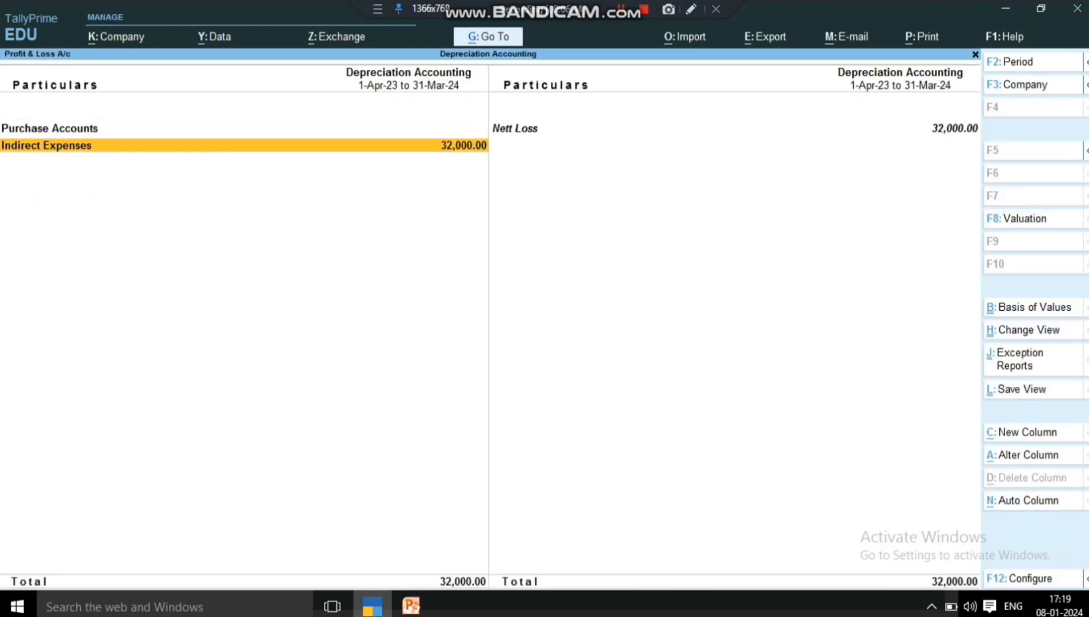
pyautogui.press('Return')
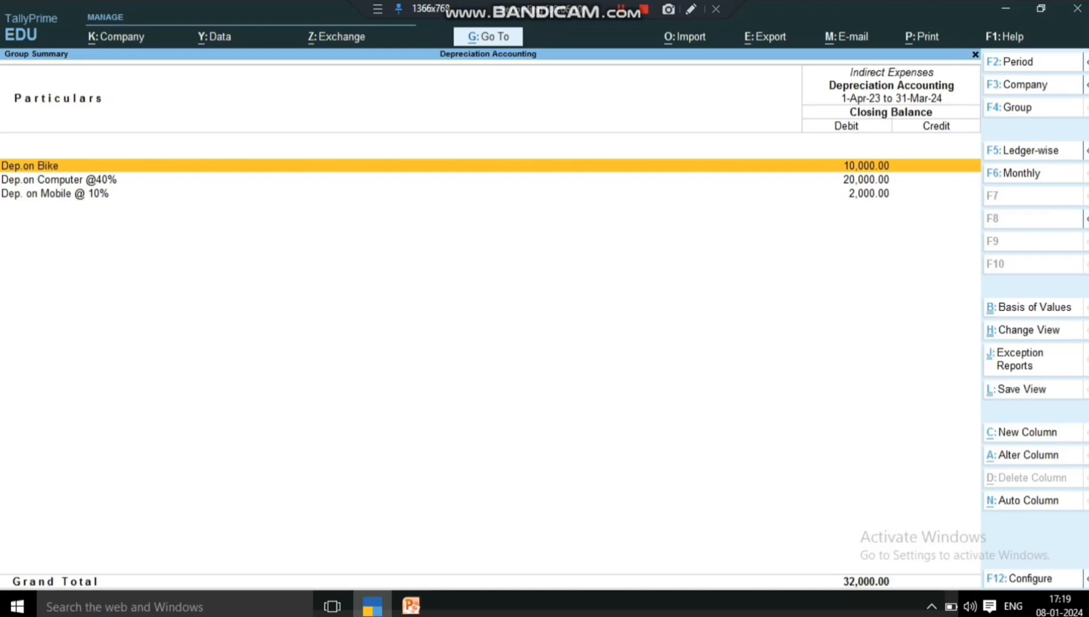
# - Review the bike, computer and mobile depreciation ledgers under Indirect Expenses, and return to the Gateway of Tally
pyautogui.press('Down')
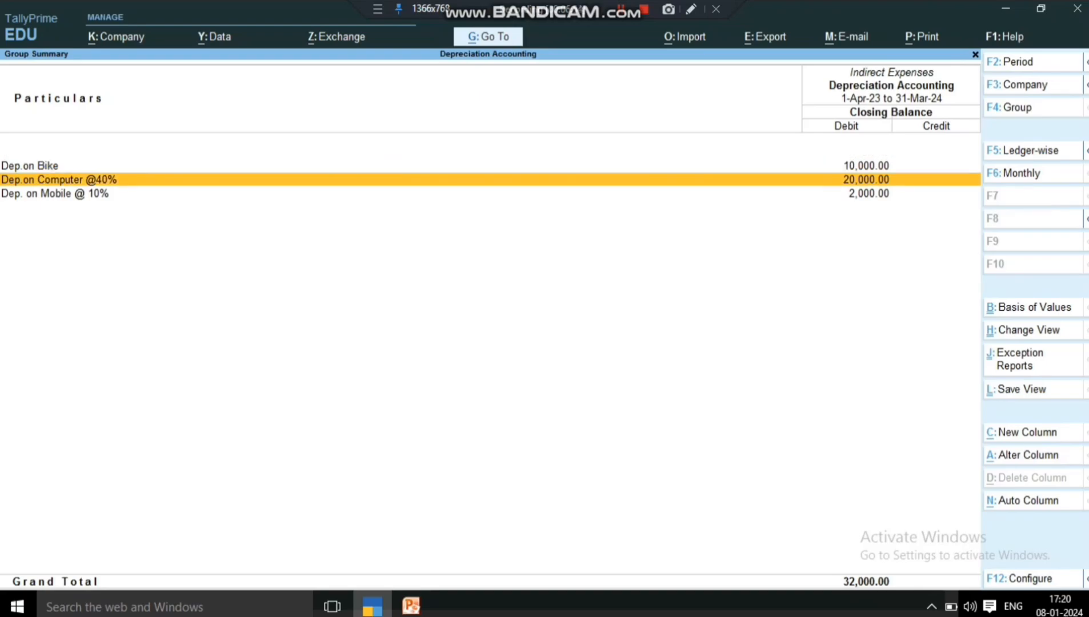
pyautogui.press('Down')
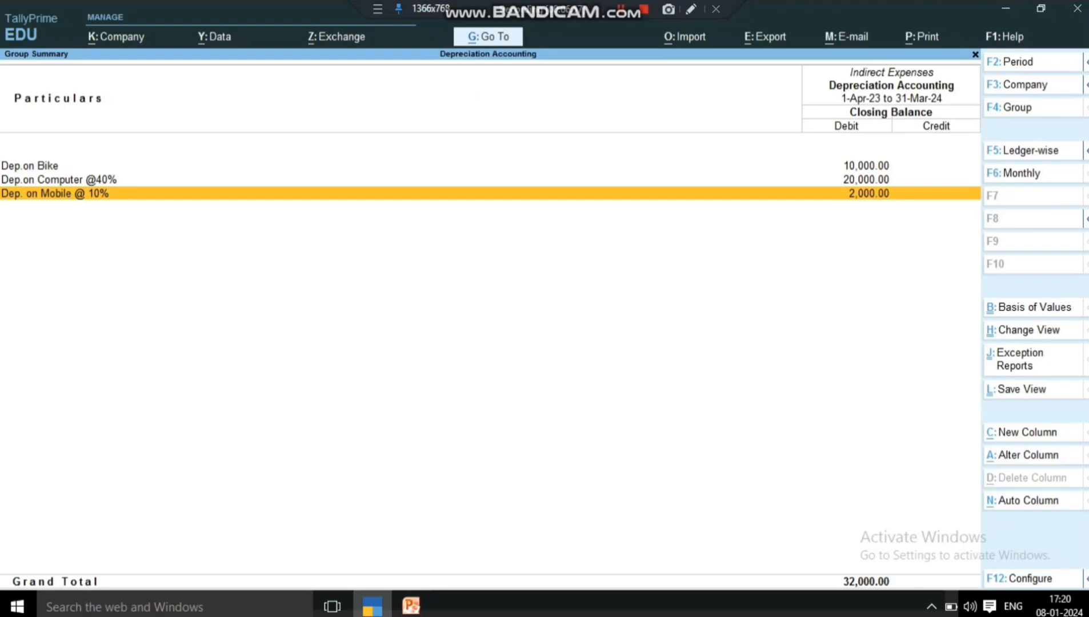
pyautogui.press('Escape')
pyautogui.press('Escape')
# - Recheck the asset balances under Fixed Assets in the Balance Sheet, and return to the Gateway of Tally
pyautogui.press('Up')
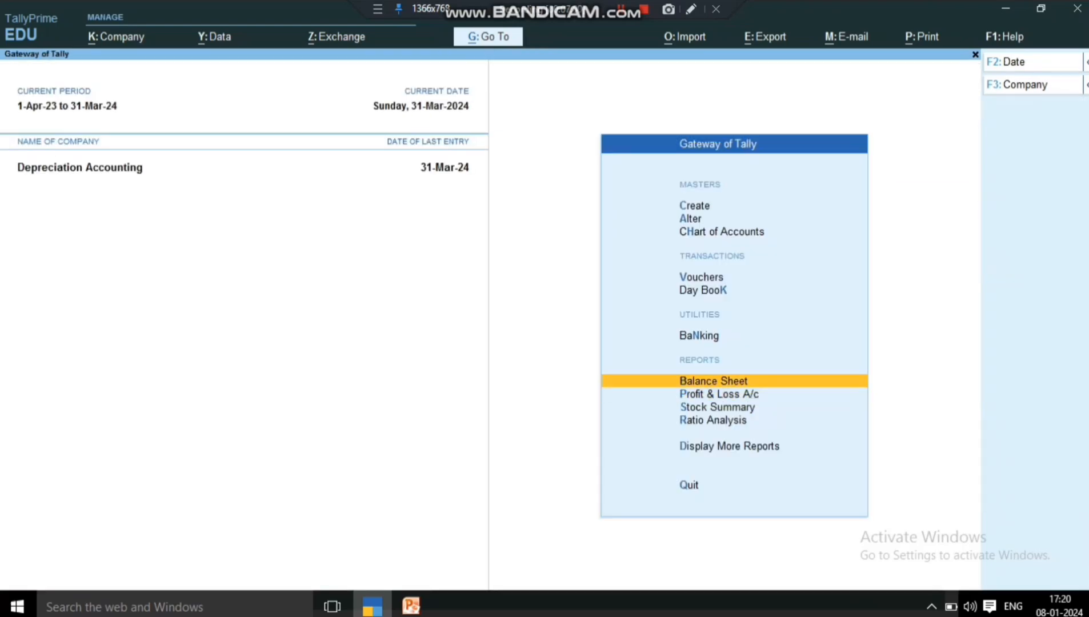
pyautogui.press('Return')
pyautogui.press('Right')
pyautogui.press('Return')
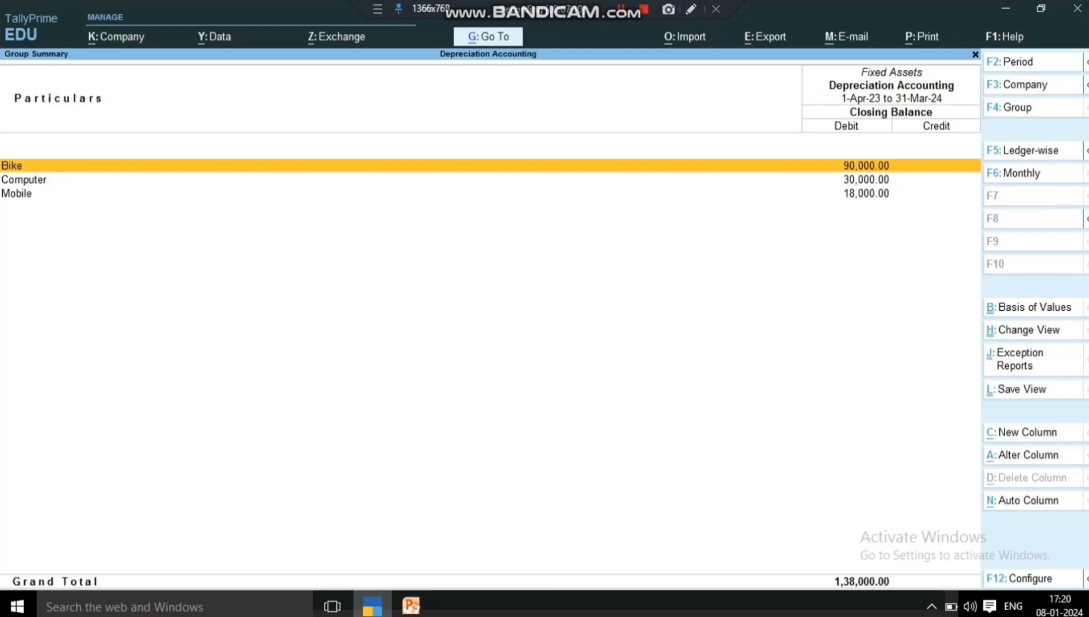
pyautogui.press('Escape')
pyautogui.press('Escape')
# - Reopen the Indirect Expenses breakdown in the Profit & Loss A/c to check how depreciation is listed, and leave the report
pyautogui.press('Up')
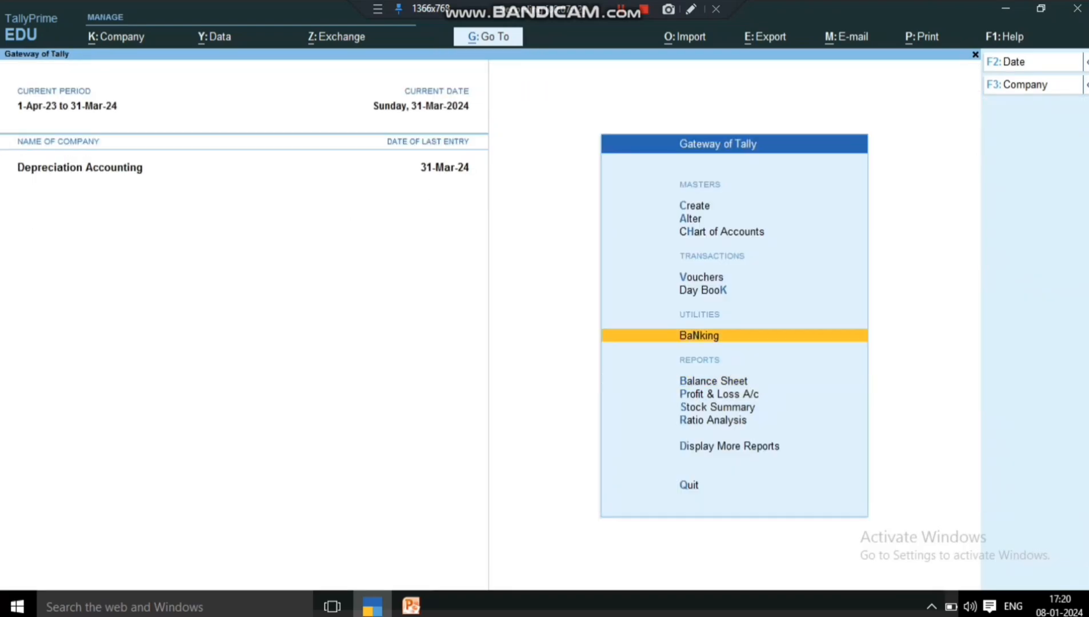
pyautogui.press('Down')
pyautogui.press('Down')
pyautogui.press('Return')
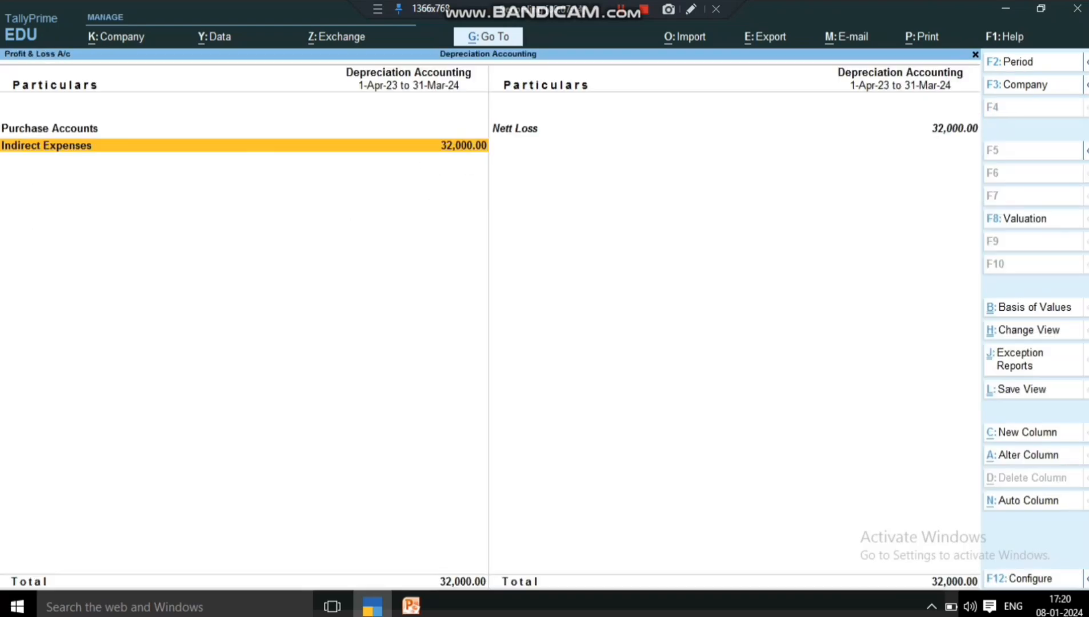
pyautogui.press('Return')
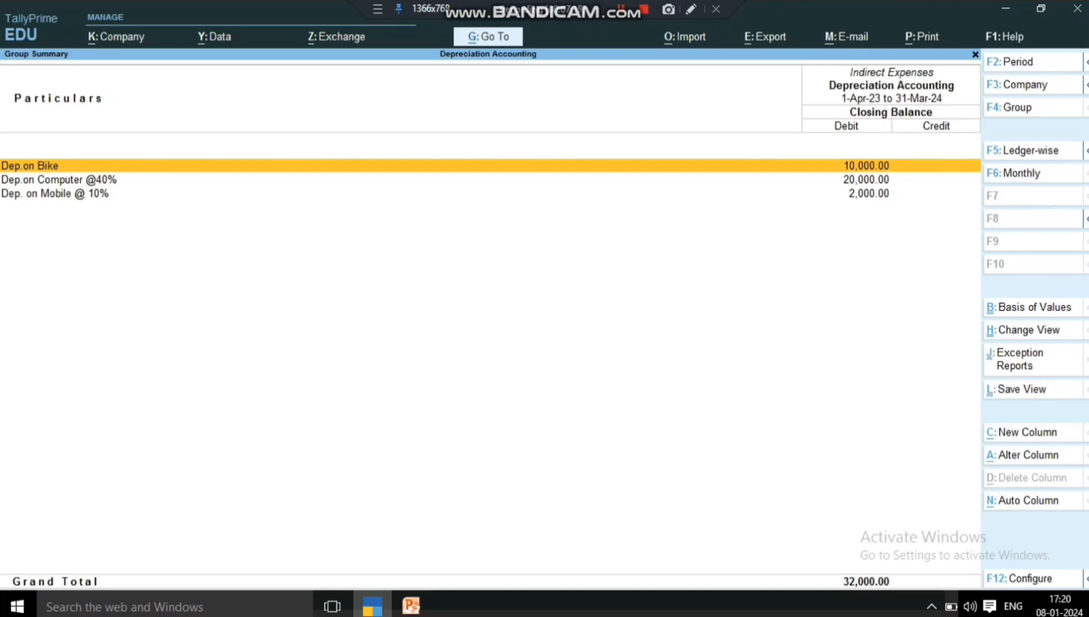
pyautogui.press('Escape')
pyautogui.press('Escape')
# - Start a new accounting group master named Depreciation, leaving its alias blank
pyautogui.press('Up')
pyautogui.press('Up')
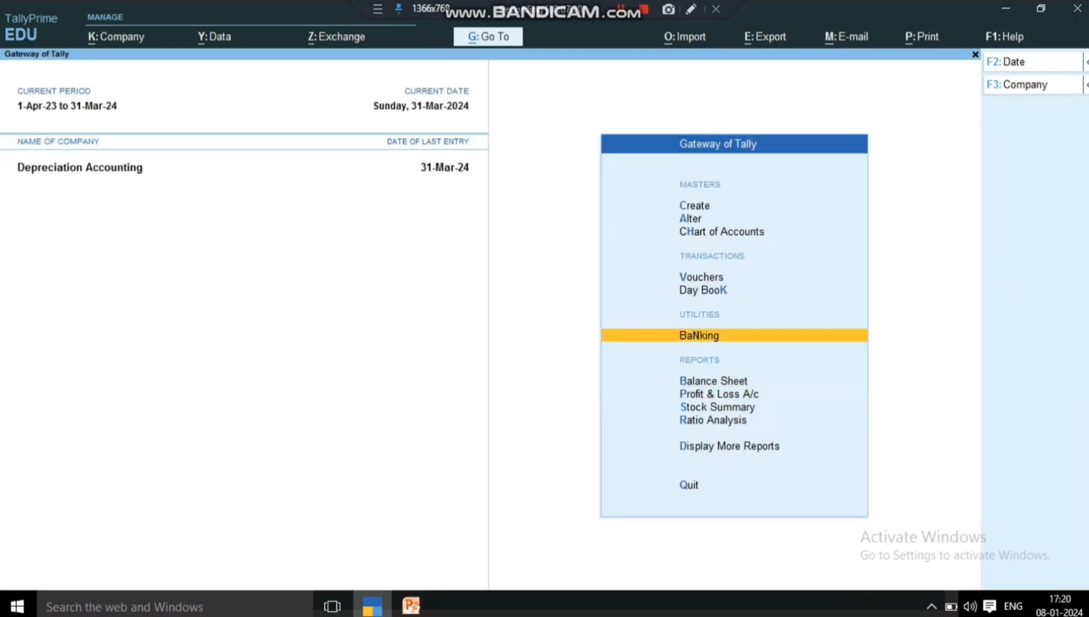
pyautogui.press('Up')
pyautogui.press('Up')
pyautogui.press('Up')
pyautogui.press('Up')
pyautogui.press('Up')
pyautogui.press('Return')
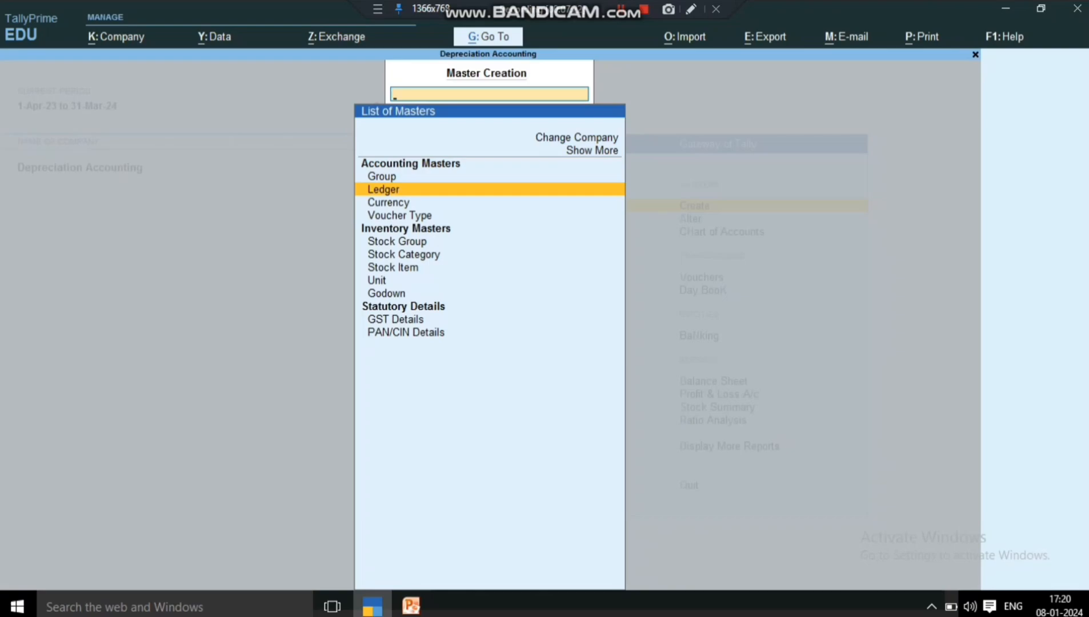
pyautogui.press('Up')
pyautogui.press('Return')
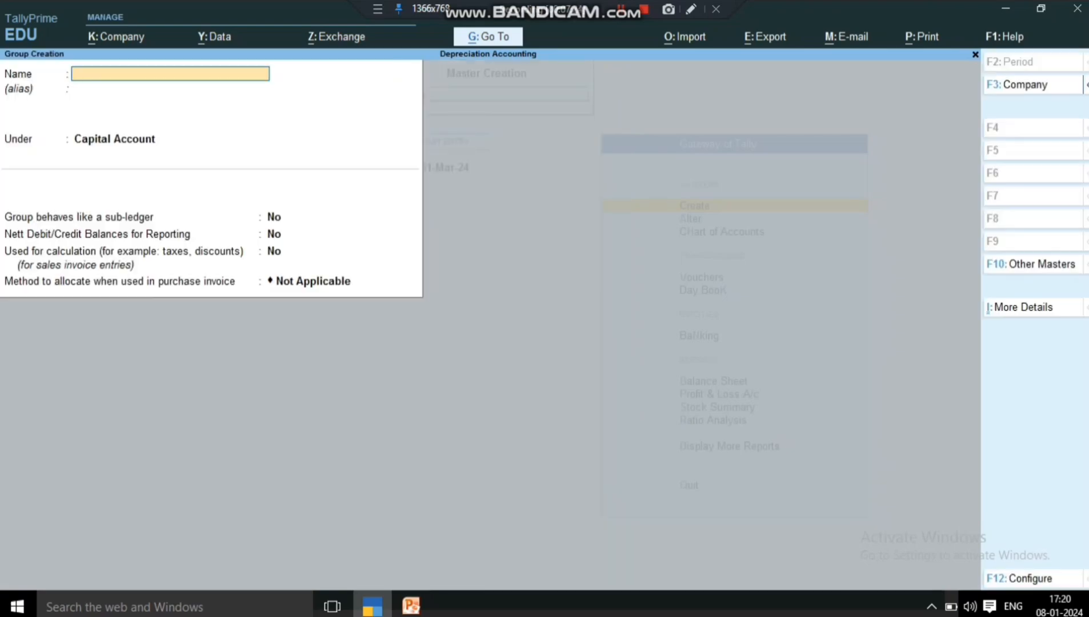
pyautogui.write('Depreciation')
pyautogui.press('Return')
pyautogui.press('Return')
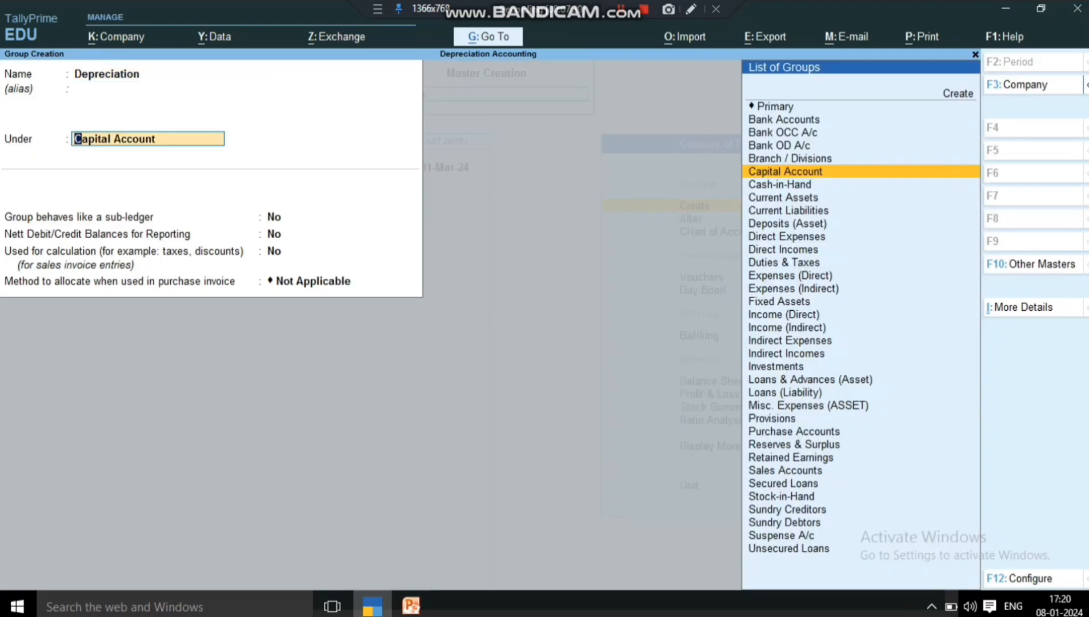
# - Place the new Depreciation group under Indirect Expenses, save it and leave group creation
pyautogui.write('I')
pyautogui.press('Down')
pyautogui.press('Down')
pyautogui.press('Down')
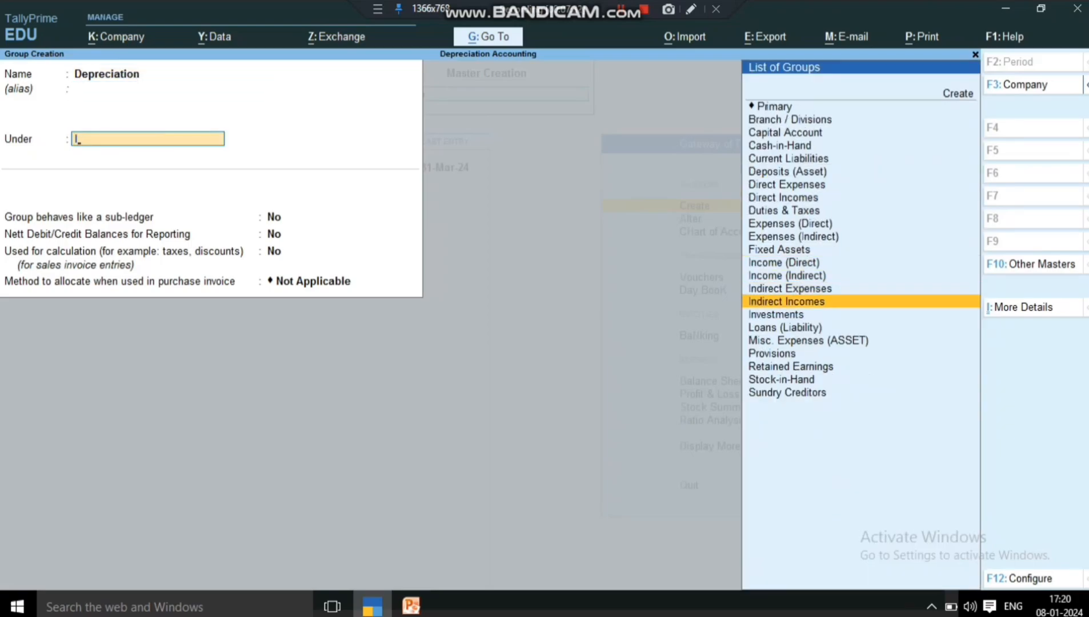
pyautogui.press('Up')
pyautogui.press('Return')
pyautogui.hotkey('ctrl', 'a')
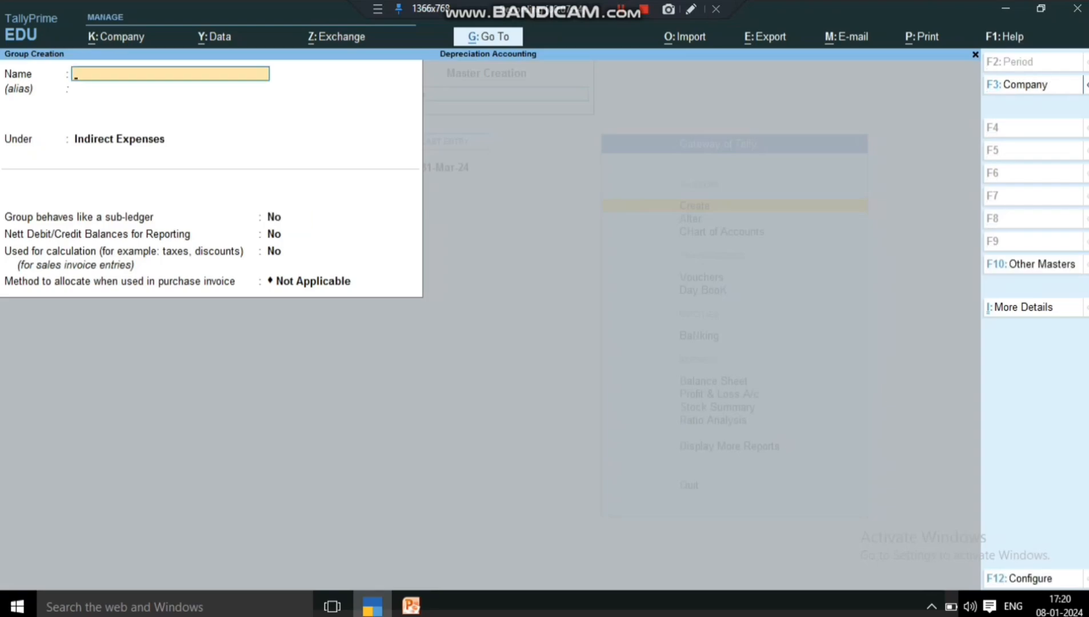
pyautogui.press('Escape')
pyautogui.press('Down')
pyautogui.press('Return')
pyautogui.press('Down')
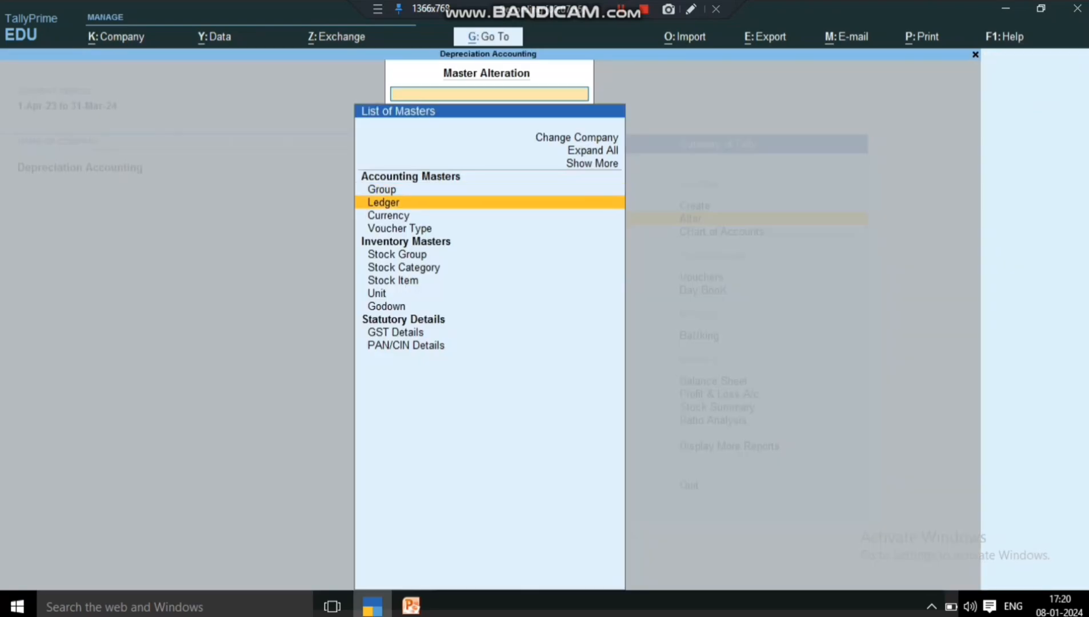
pyautogui.press('Return')
pyautogui.press('Down')
pyautogui.press('Down')
pyautogui.press('Down')
pyautogui.press('Down')
pyautogui.press('Down')
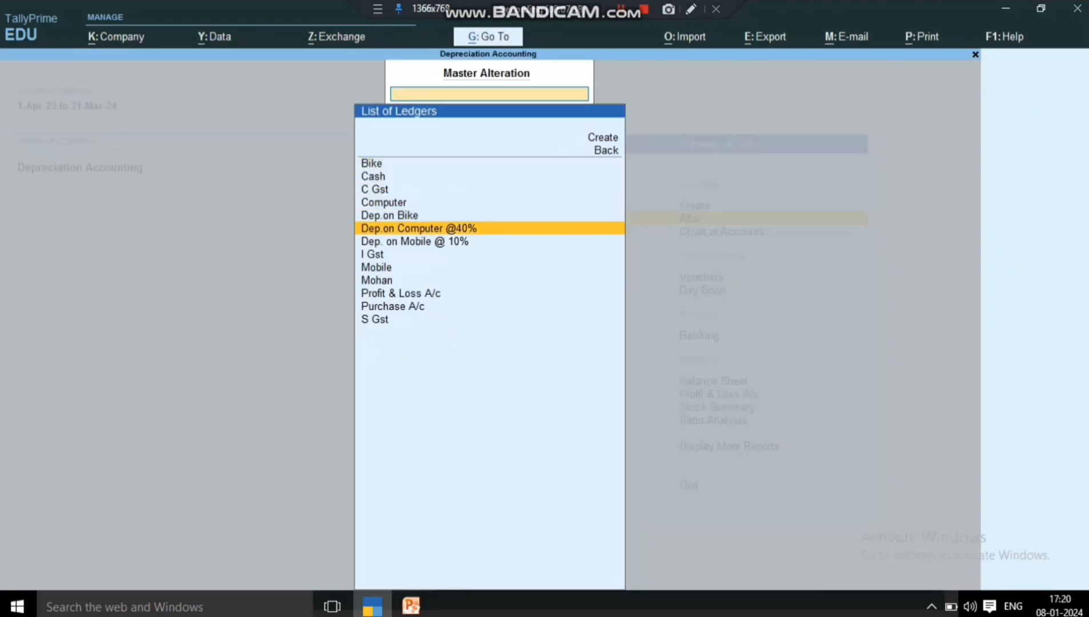
pyautogui.press('Return')
pyautogui.press('Return')
pyautogui.press('Return')
pyautogui.write('D')
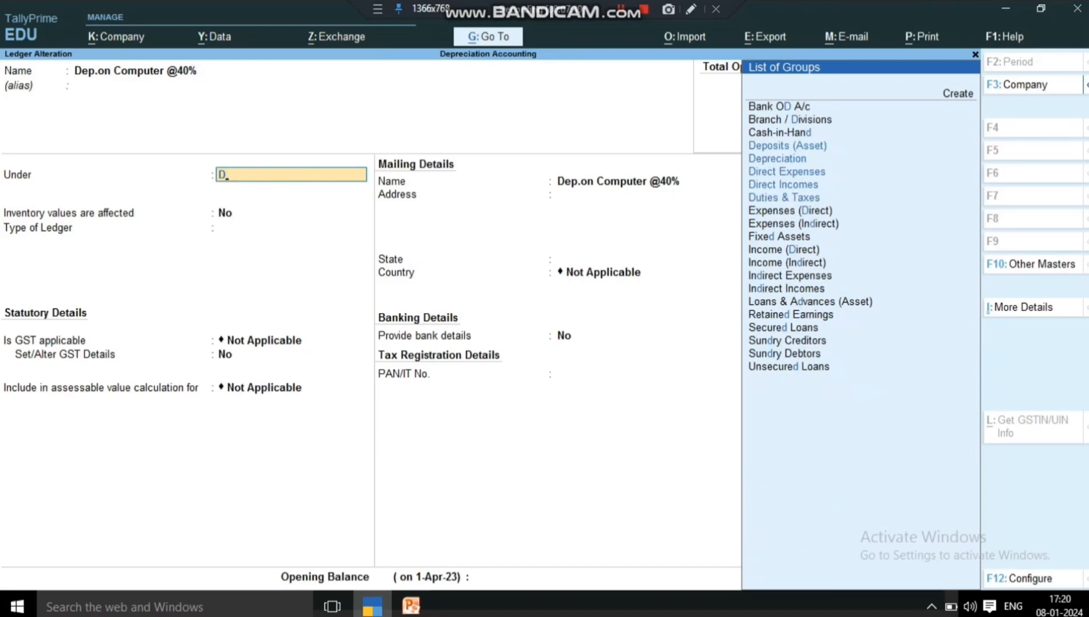
pyautogui.press('Down')
pyautogui.press('Down')
pyautogui.press('Down')
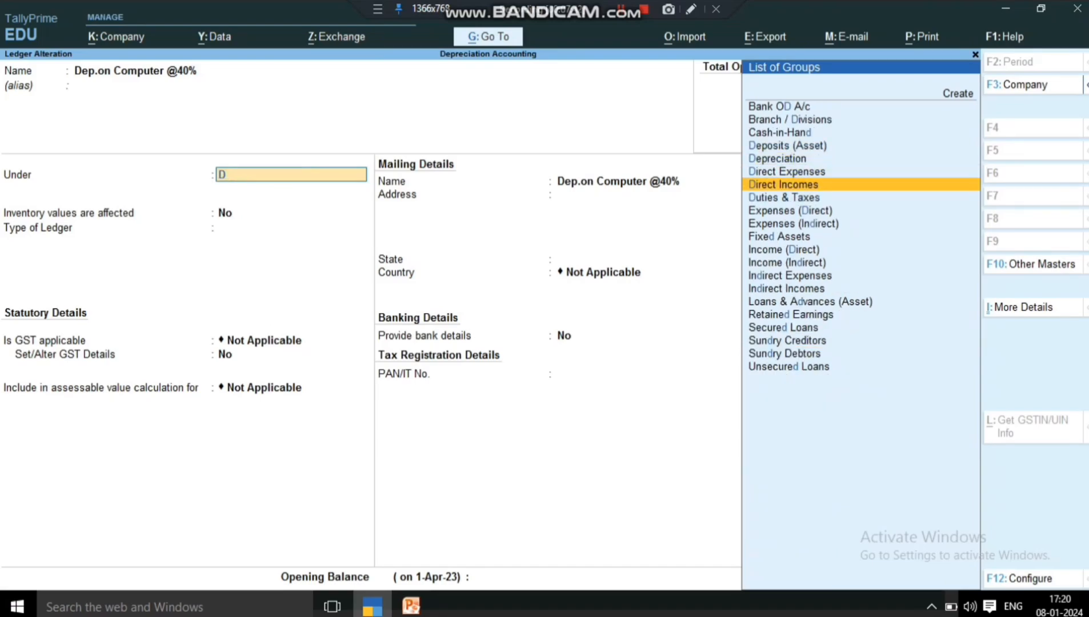
pyautogui.press('Up')
pyautogui.press('Return')
pyautogui.hotkey('ctrl', 'a')
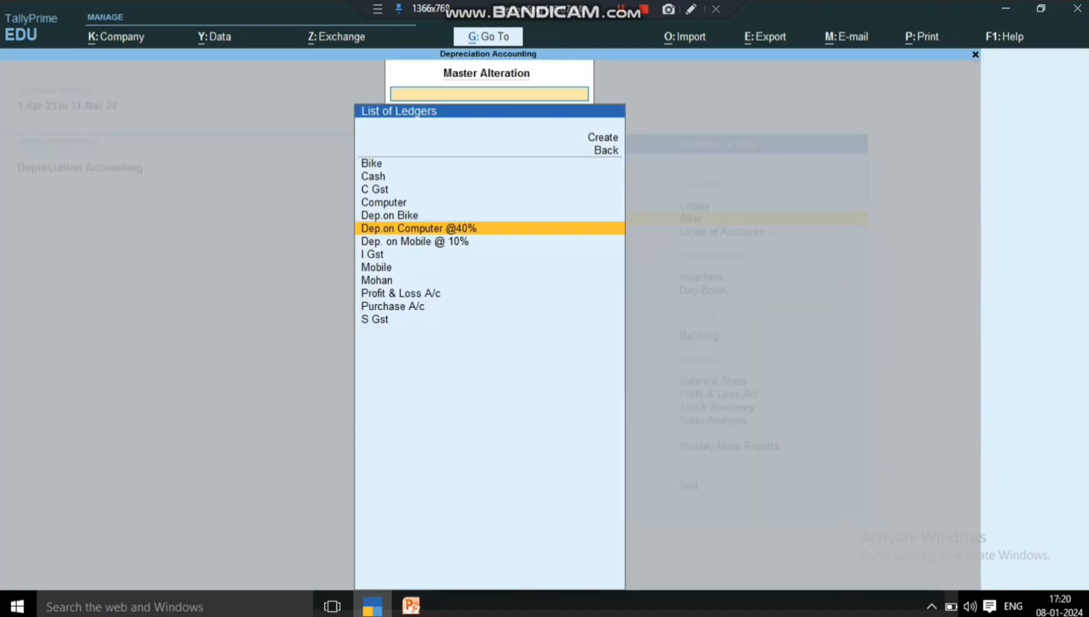
# - Alter the Dep. on Mobile @ 10% ledger to come under the Depreciation group and save it
pyautogui.press('Down')
pyautogui.press('Return')
pyautogui.press('Return')
pyautogui.press('Return')
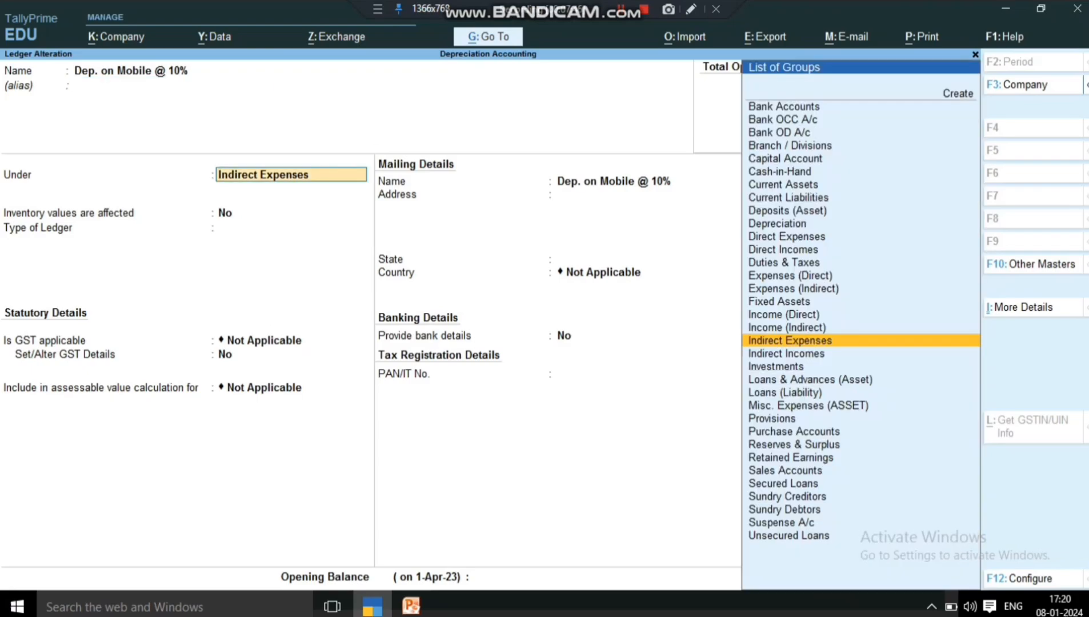
pyautogui.write('D')
pyautogui.press('Down')
pyautogui.press('Down')
pyautogui.press('Up')
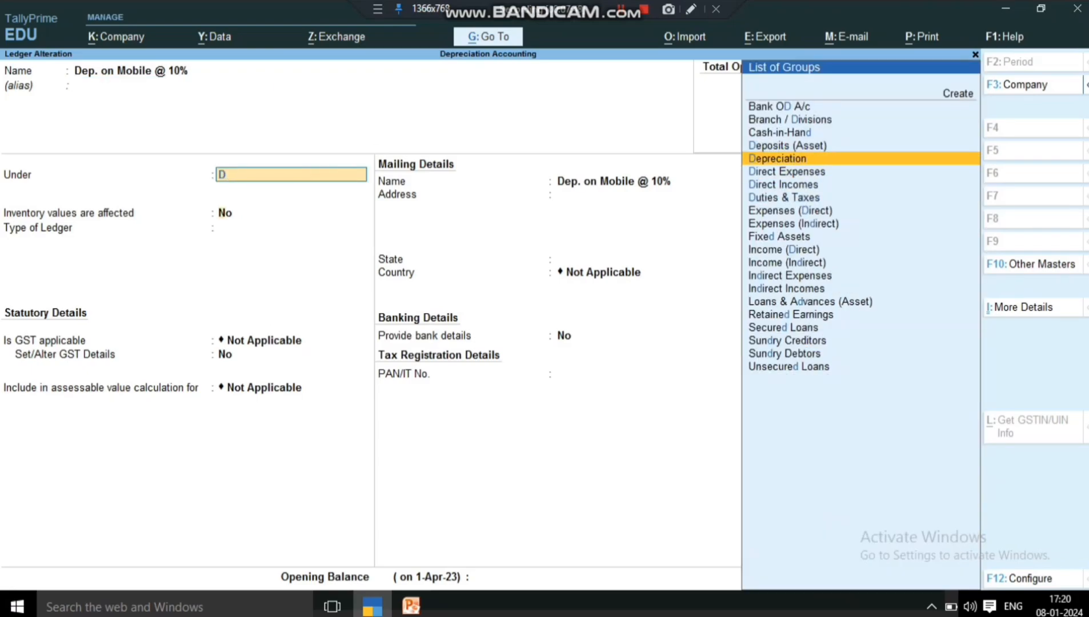
pyautogui.press('Return')
pyautogui.press('Escape')
pyautogui.press('Down')
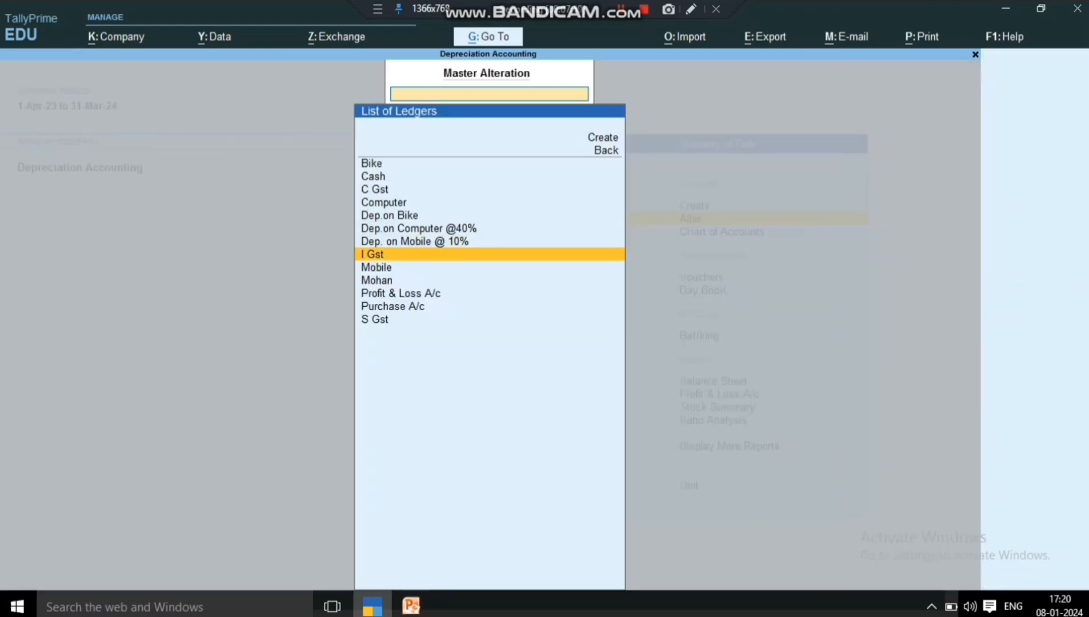
pyautogui.press('Up')
pyautogui.press('Up')
pyautogui.press('Up')
pyautogui.press('Up')
pyautogui.press('Up')
pyautogui.press('Up')
pyautogui.press('Up')
pyautogui.press('Return')
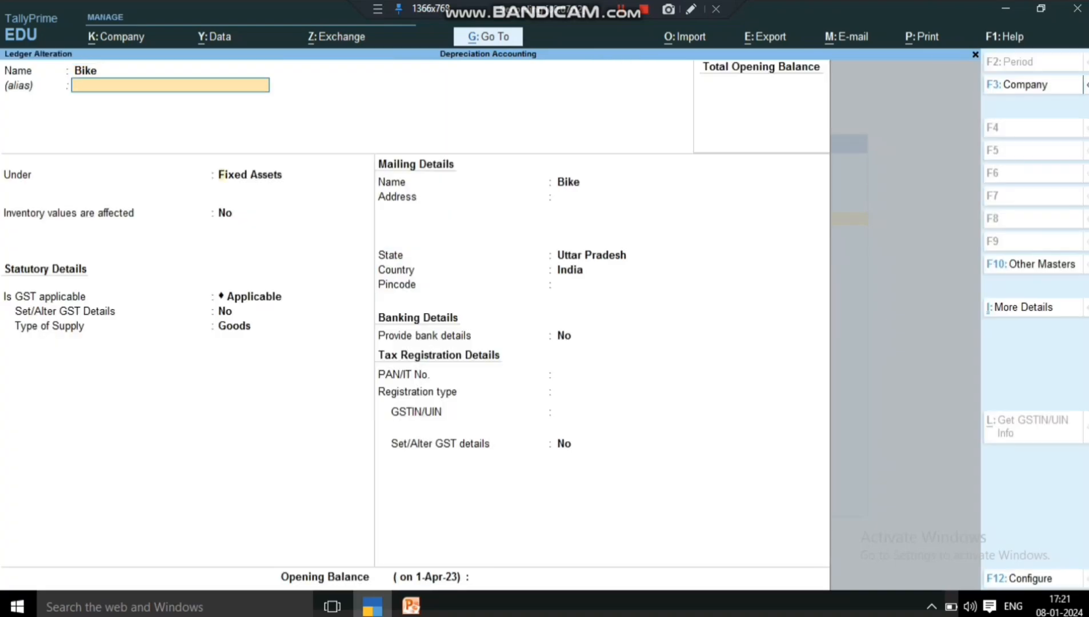
pyautogui.press('Return')
pyautogui.press('Return')
pyautogui.press('Return')
pyautogui.press('Escape')
# - Alter the Dep.on Bike ledger to come under the Depreciation group, save it and leave master alteration
pyautogui.press('Down')
pyautogui.press('Down')
pyautogui.press('Down')
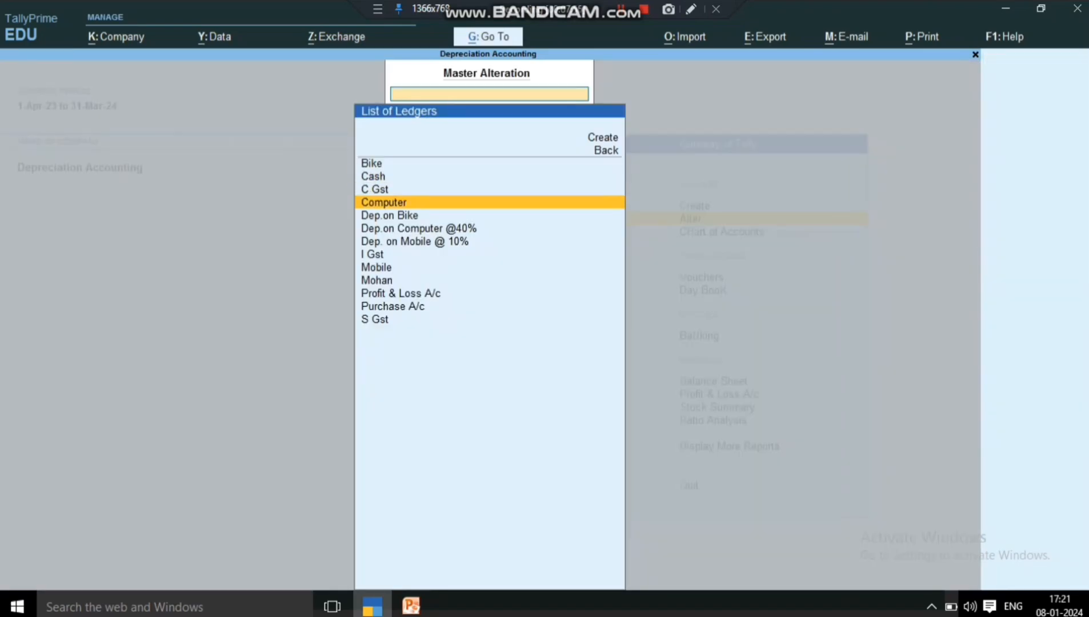
pyautogui.press('Down')
pyautogui.press('Down')
pyautogui.press('Down')
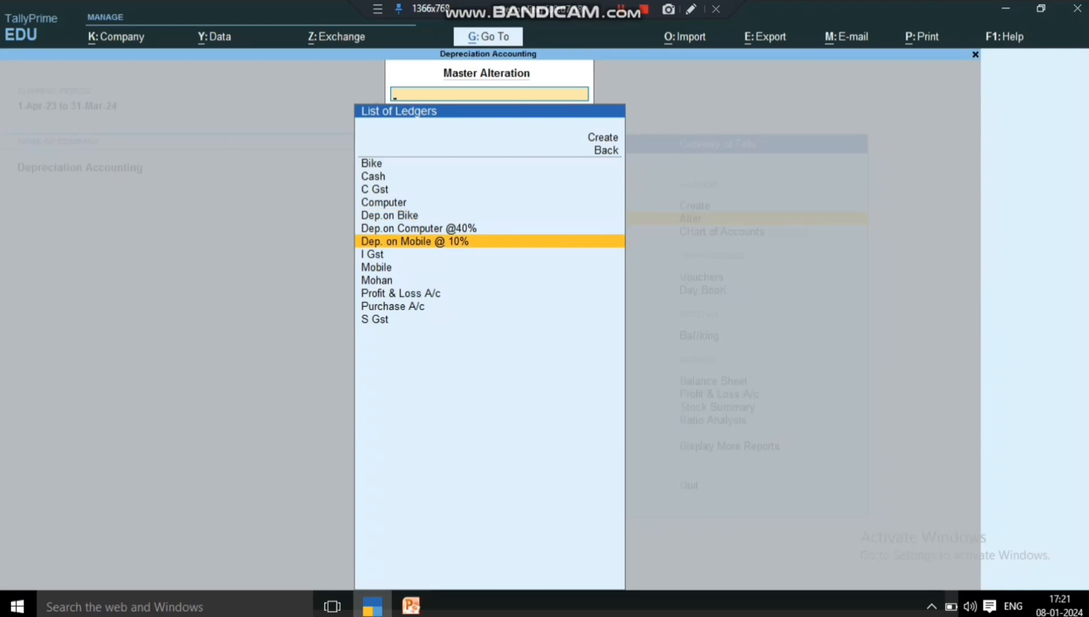
pyautogui.press('Up')
pyautogui.press('Up')
pyautogui.press('Return')
pyautogui.press('Return')
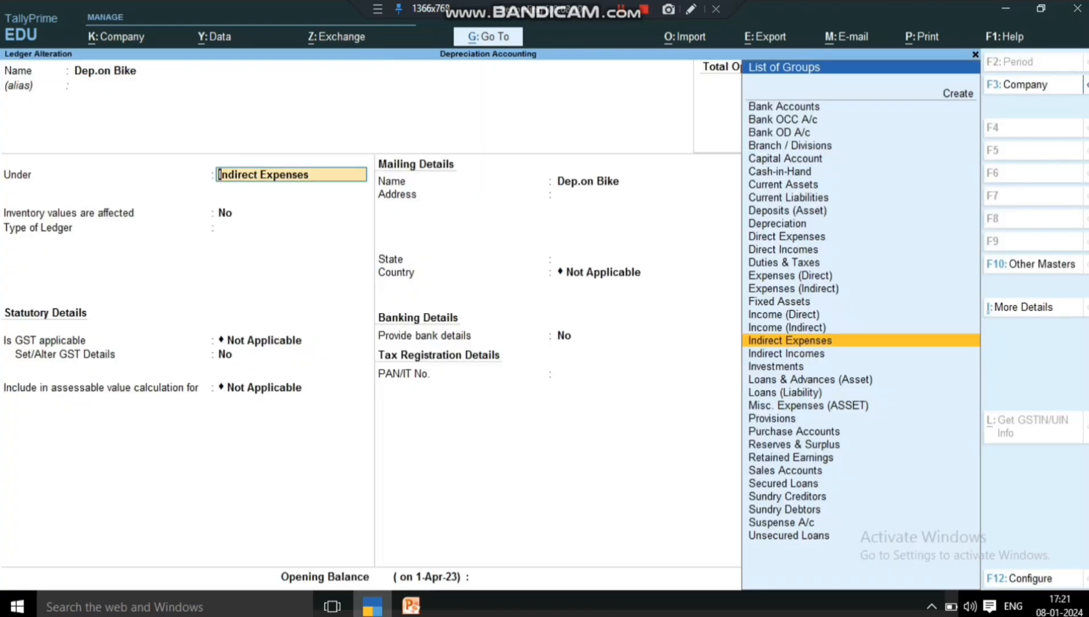
pyautogui.write('D')
pyautogui.press('Down')
pyautogui.press('Down')
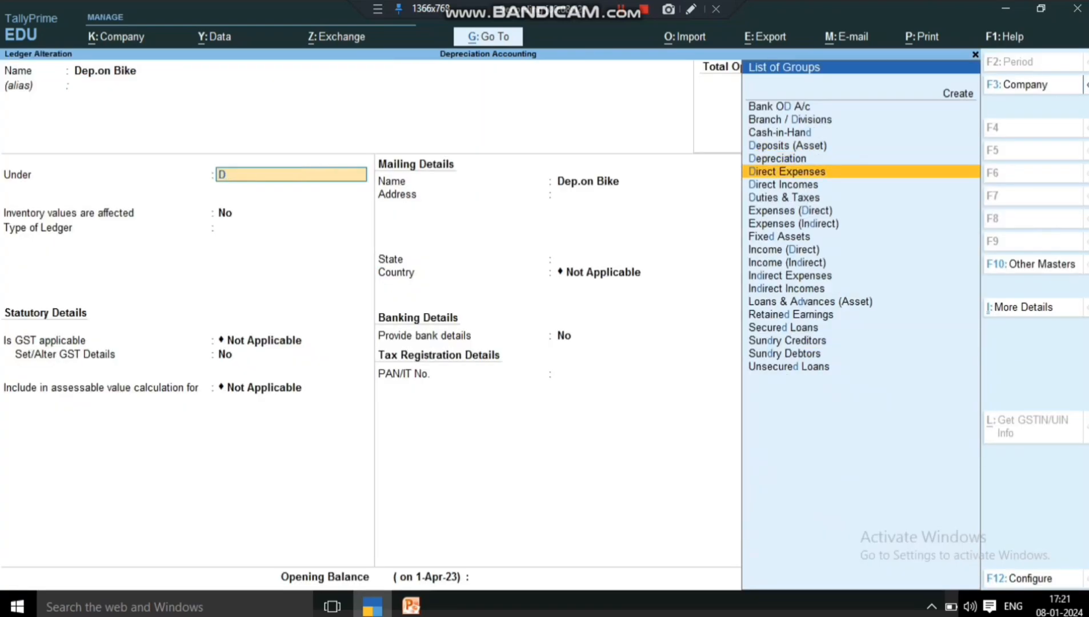
pyautogui.press('Up')
pyautogui.press('Return')
pyautogui.hotkey('ctrl', 'a')
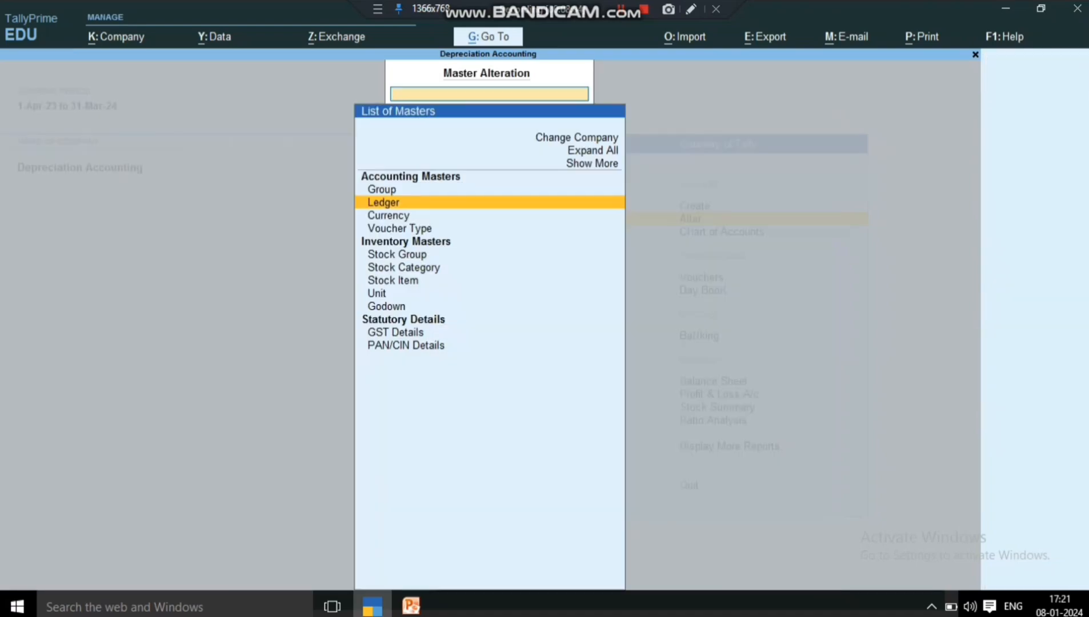
pyautogui.press('Escape')
# - Open the Indirect Expenses breakdown in the Profit & Loss A/c to check the new Depreciation group
pyautogui.press('Down')
pyautogui.press('Down')
pyautogui.press('Down')
pyautogui.press('Down')
pyautogui.press('Down')
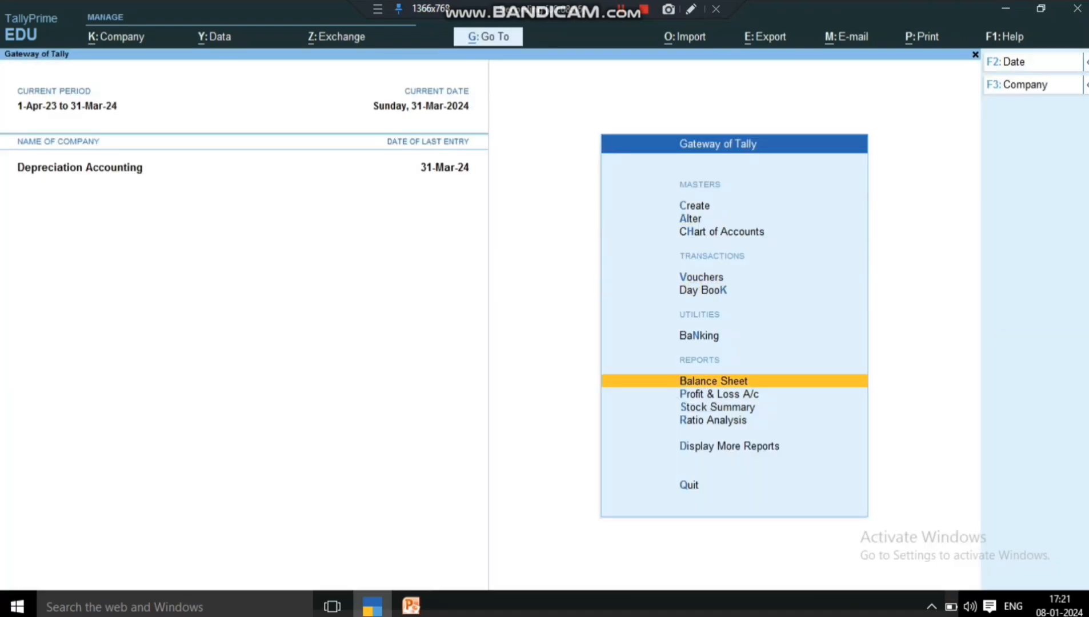
pyautogui.press('Down')
pyautogui.press('Return')
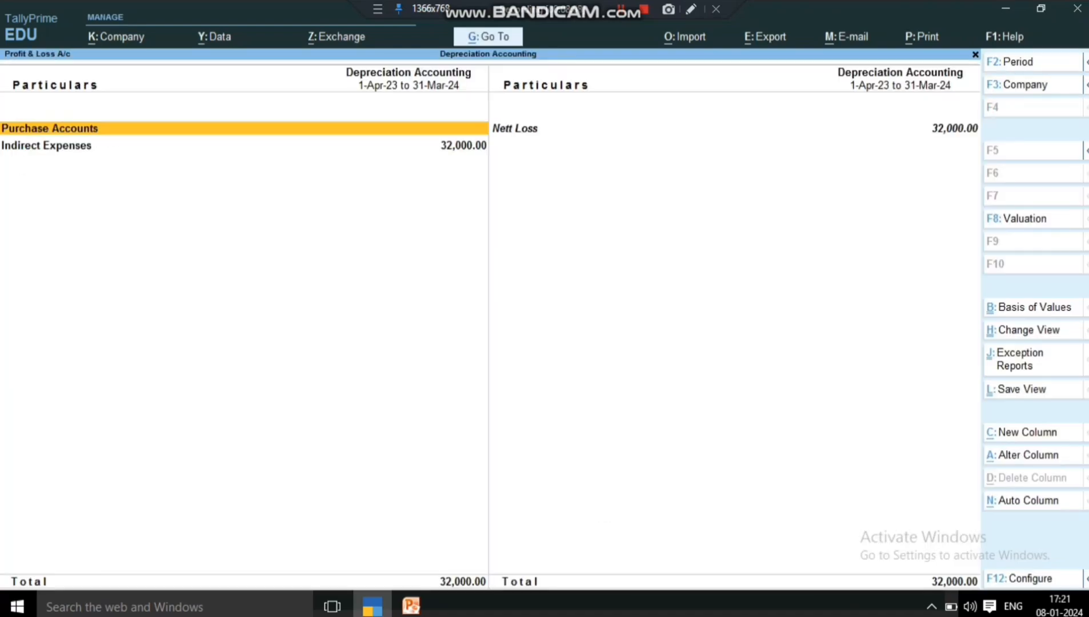
pyautogui.press('Down')
pyautogui.press('Return')
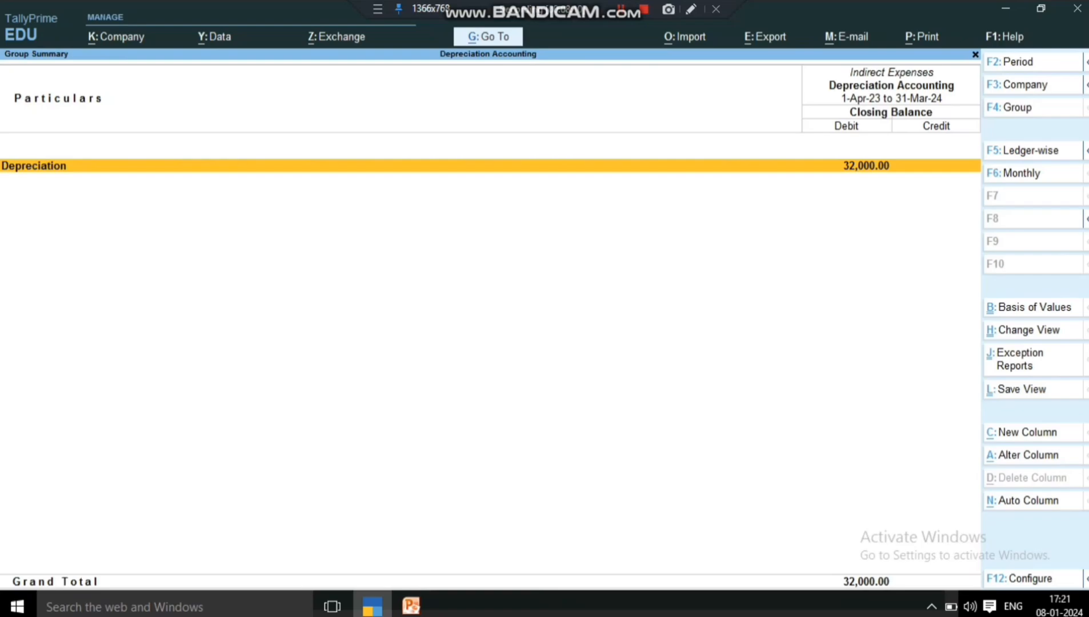
# - Examine the bike, computer and mobile depreciation ledgers inside the Depreciation group, and close the report
pyautogui.press('Escape')
pyautogui.press('Return')
pyautogui.press('Return')
pyautogui.press('Escape')
pyautogui.press('Return')
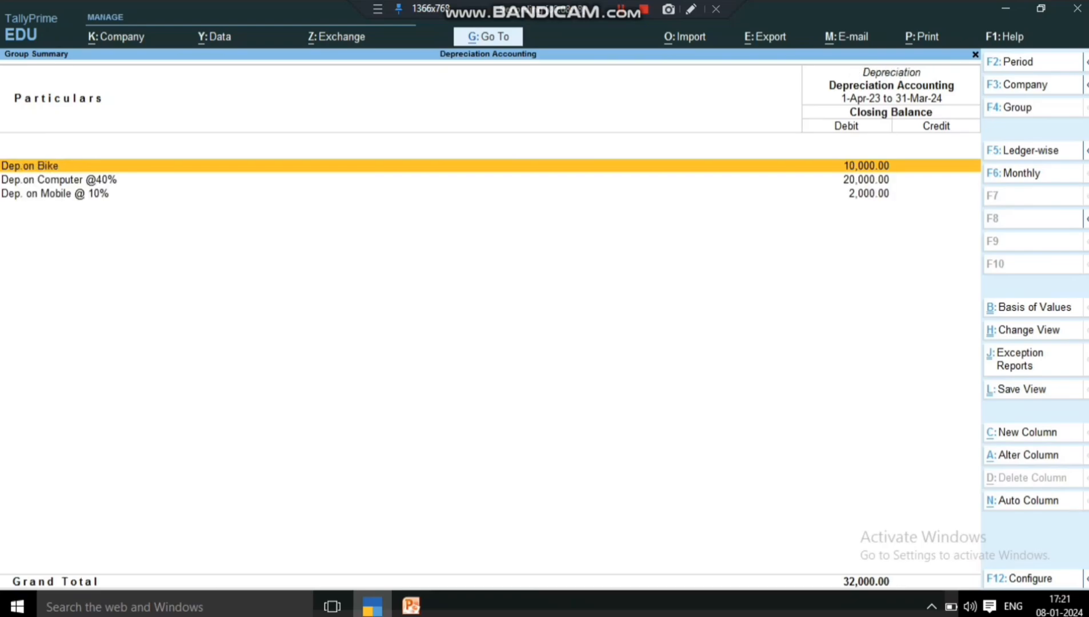
pyautogui.press('Escape')
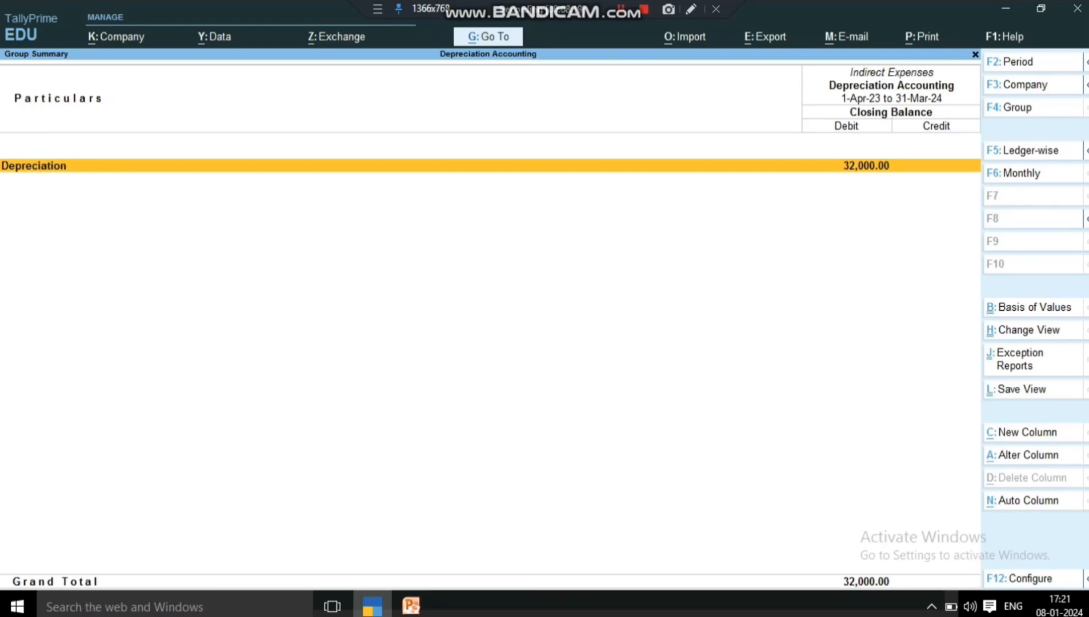
pyautogui.press('Escape')
pyautogui.press('Return')
pyautogui.press('Return')
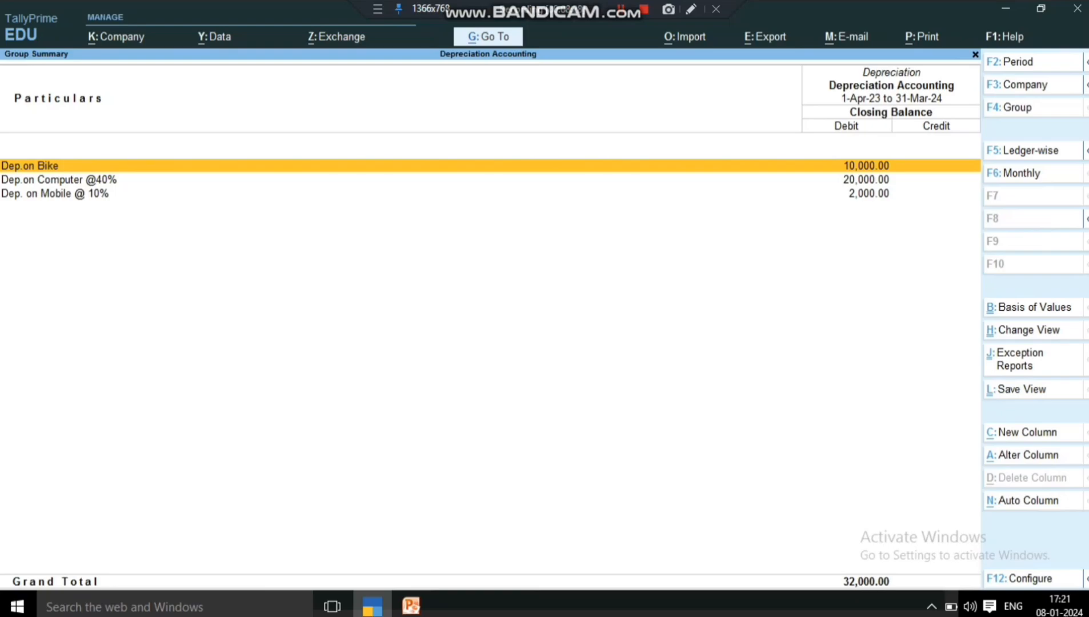
pyautogui.press('Down')
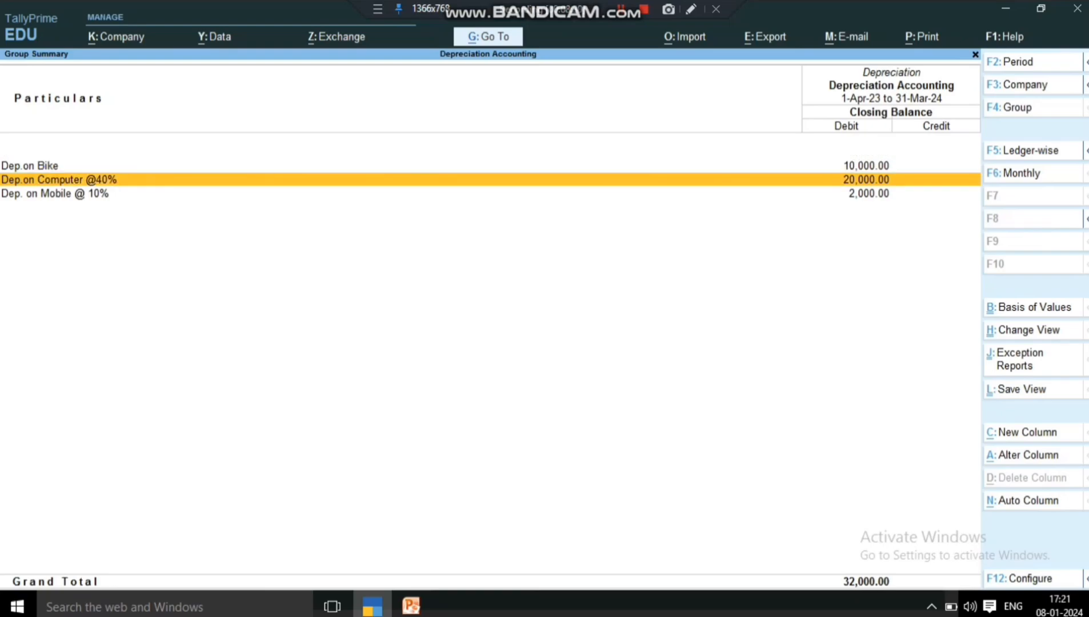
pyautogui.press('Down')
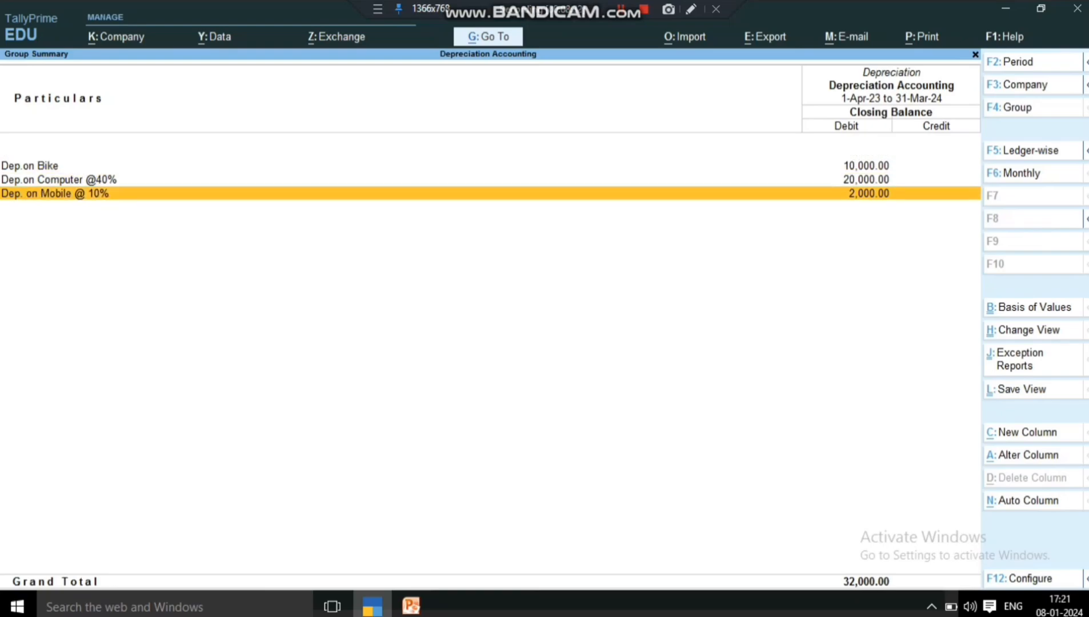
pyautogui.press('Escape')
pyautogui.press('Escape')
pyautogui.press('Escape')
pyautogui.press('Escape')
pyautogui.press('Escape')
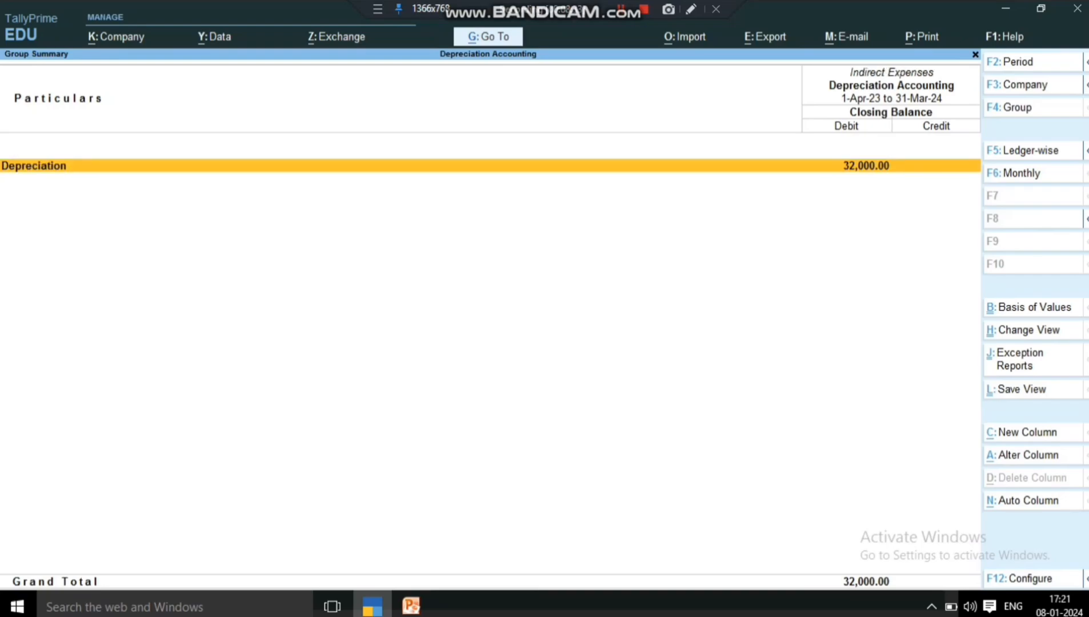